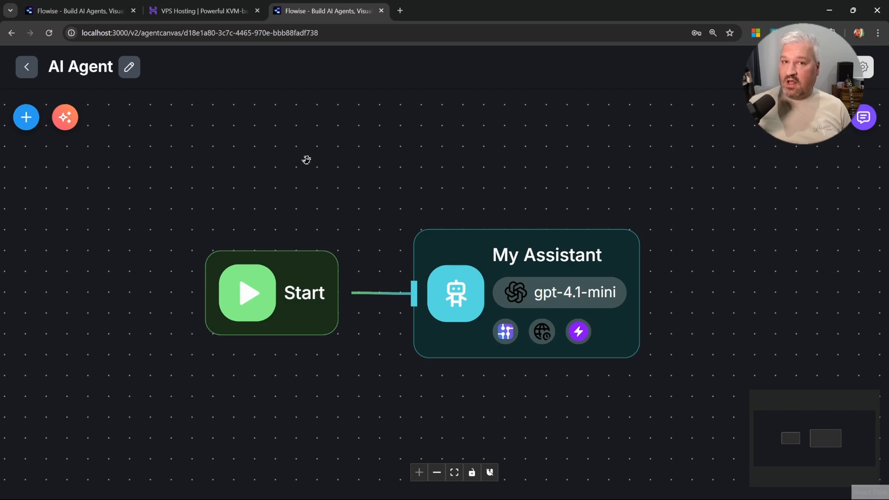
# Open the chat widget on the cognaitiv.ai website to view its greeting, and close it again.
pyautogui.moveTo(307, 159); pyautogui.dragTo(312, 159)
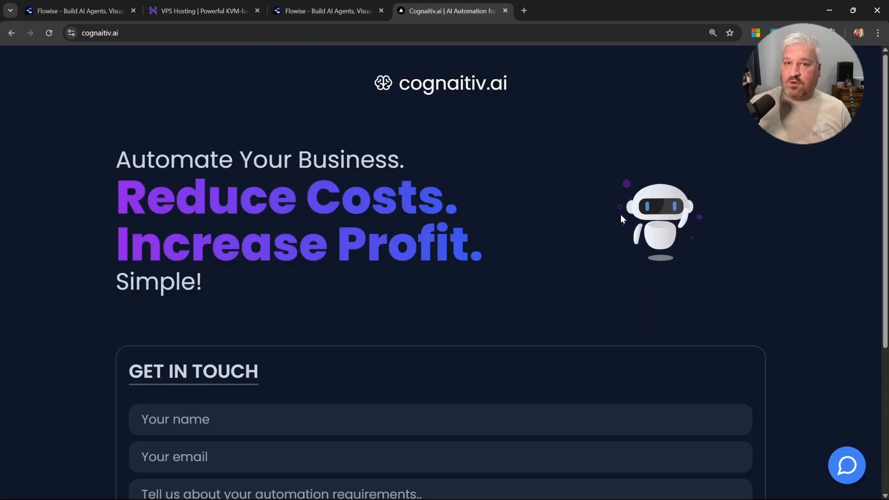
pyautogui.click(848, 466)
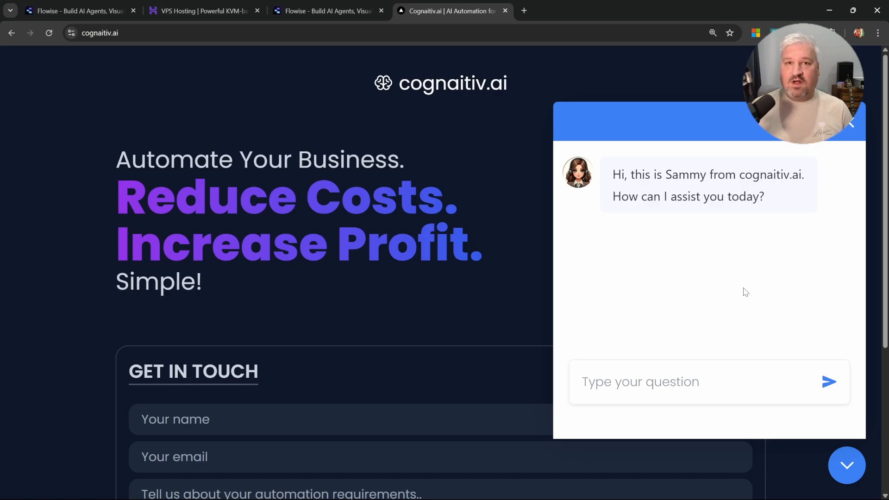
pyautogui.click(854, 125)
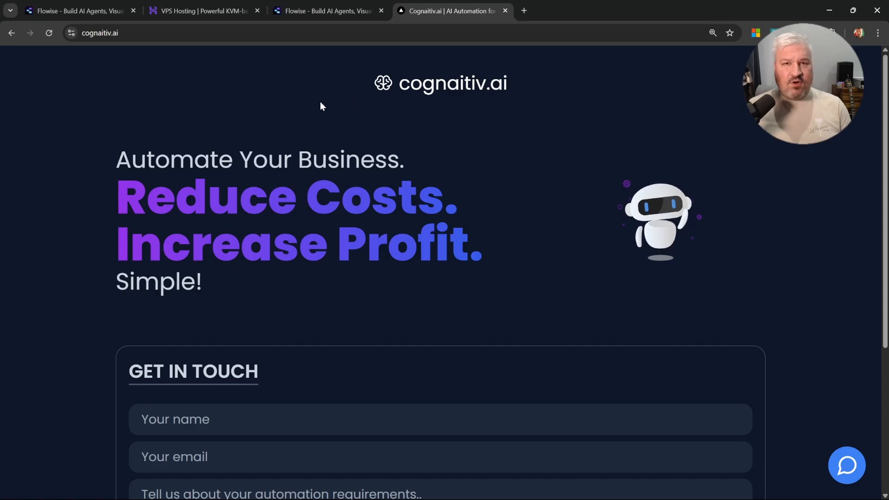
# Switch to the Flowise website and examine the Free plan's price and limits in the pricing section.
pyautogui.click(111, 10)
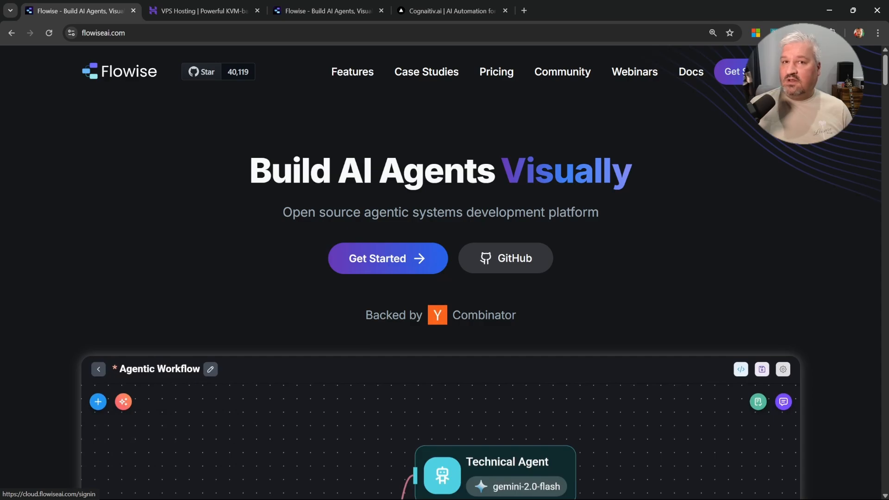
pyautogui.click(486, 77)
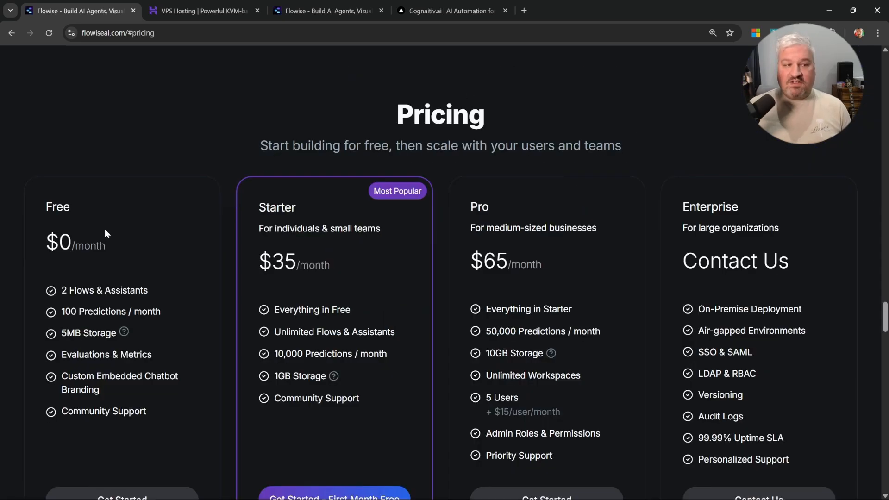
pyautogui.moveTo(44, 193); pyautogui.dragTo(172, 422)
pyautogui.click(116, 270)
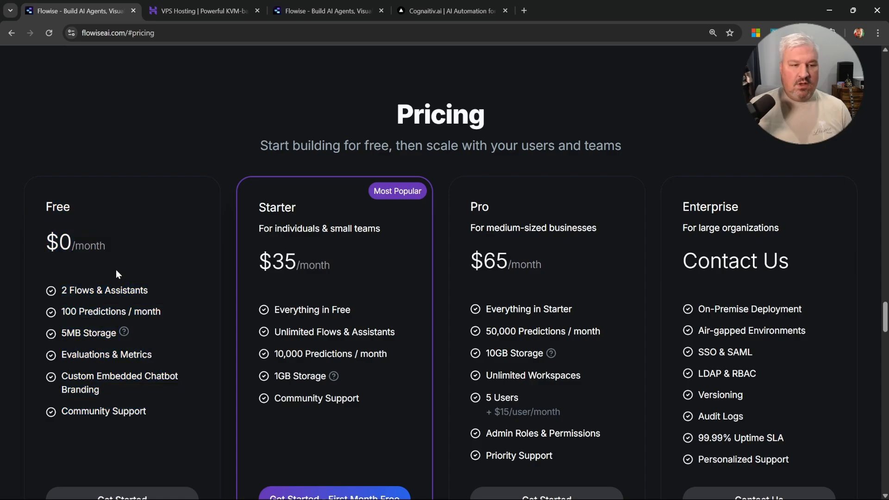
pyautogui.moveTo(54, 290); pyautogui.dragTo(161, 292)
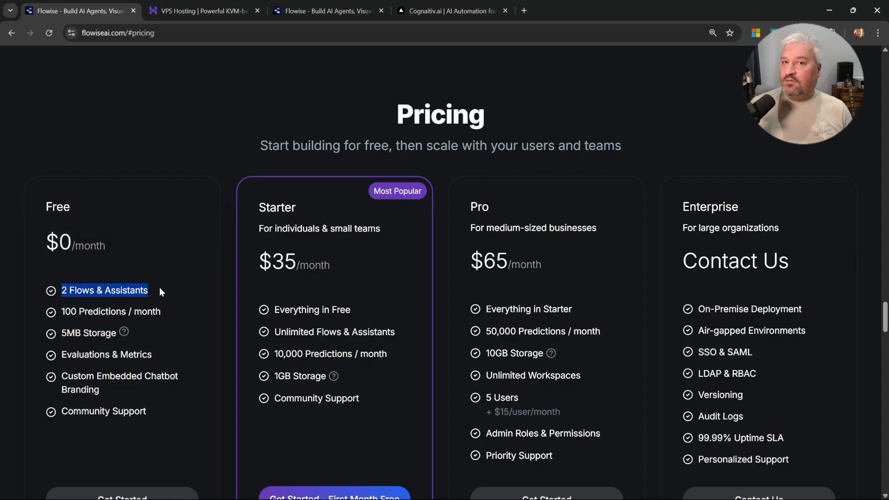
pyautogui.moveTo(44, 207); pyautogui.dragTo(165, 422)
pyautogui.click(166, 423)
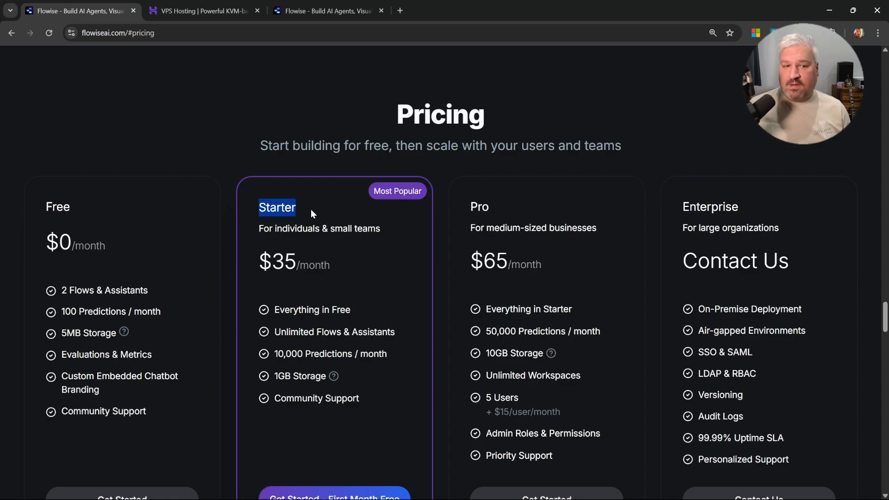
# Examine the Starter plan's monthly price, flow and assistant allowance, and prediction limit.
pyautogui.click(325, 273)
pyautogui.moveTo(257, 265); pyautogui.dragTo(348, 265)
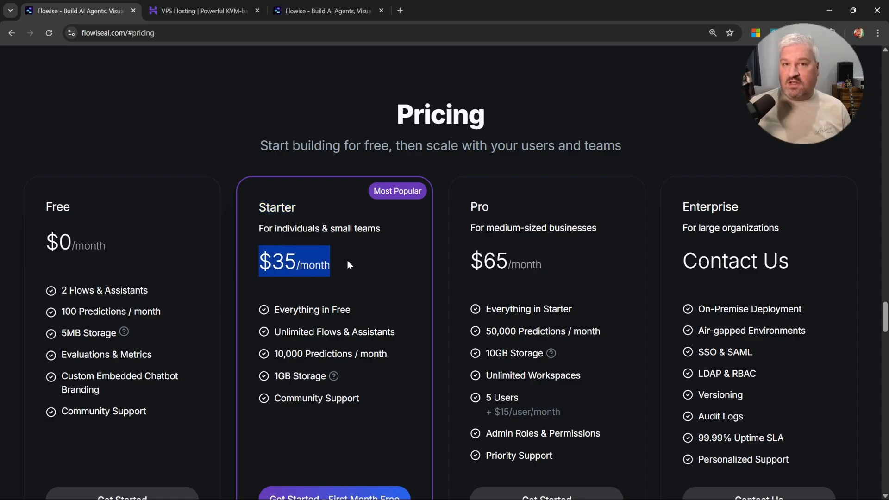
pyautogui.click(369, 265)
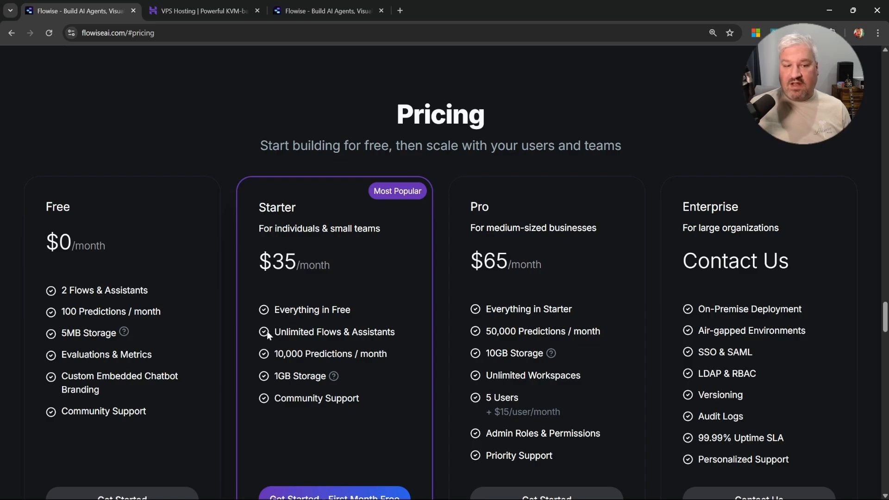
pyautogui.moveTo(267, 331); pyautogui.dragTo(396, 325)
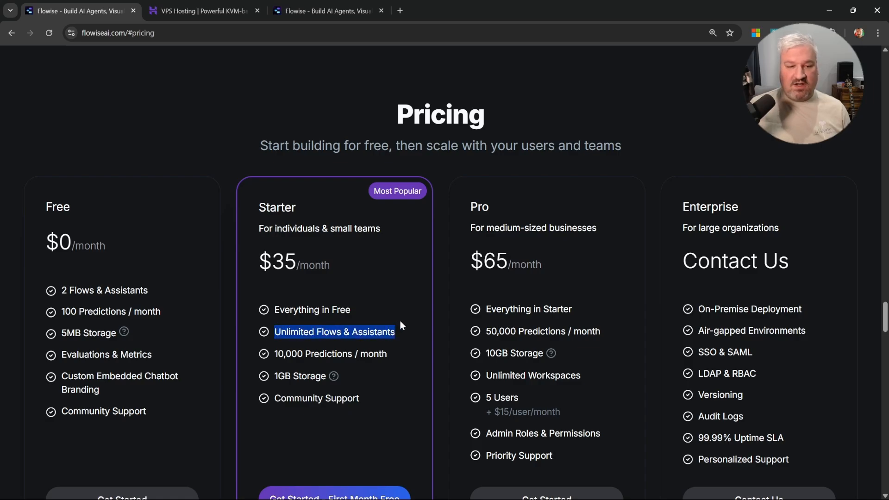
pyautogui.click(401, 325)
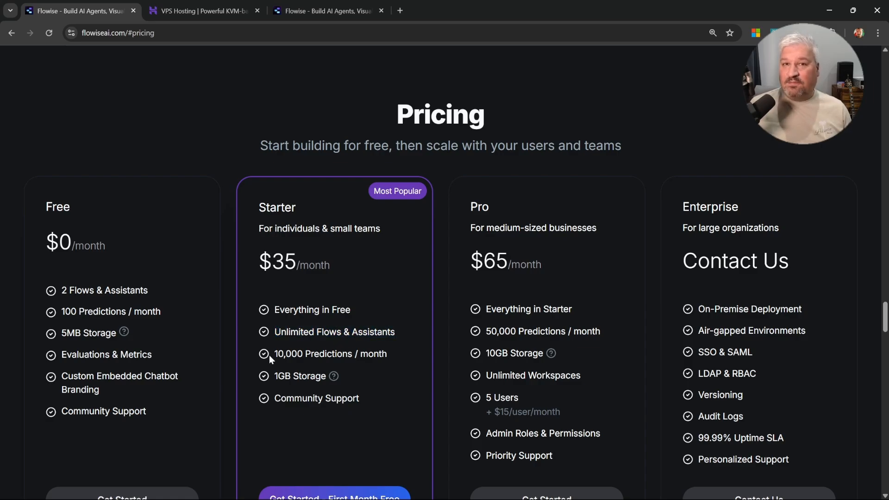
pyautogui.click(404, 366)
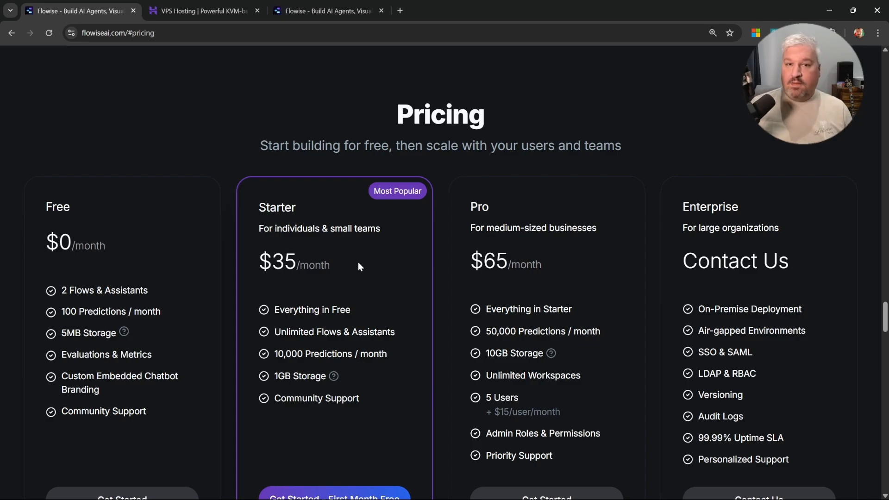
pyautogui.moveTo(260, 262); pyautogui.dragTo(353, 263)
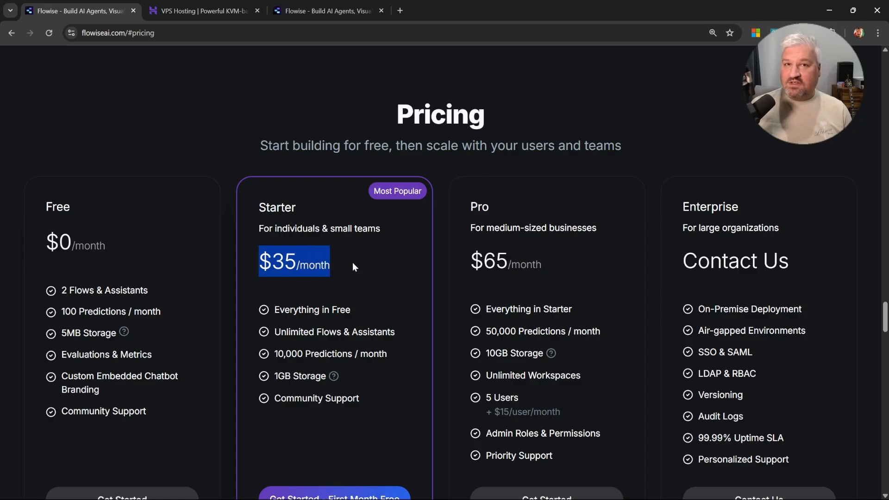
pyautogui.click(353, 267)
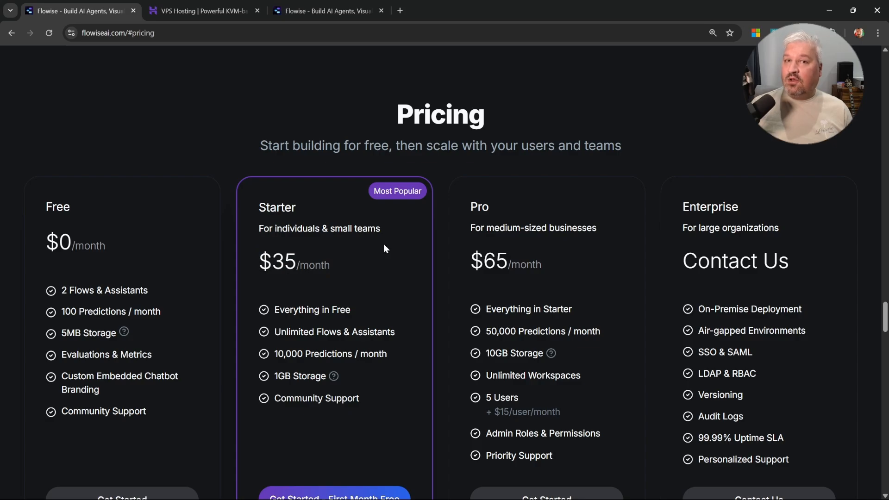
pyautogui.scroll(-1, 364, 213)
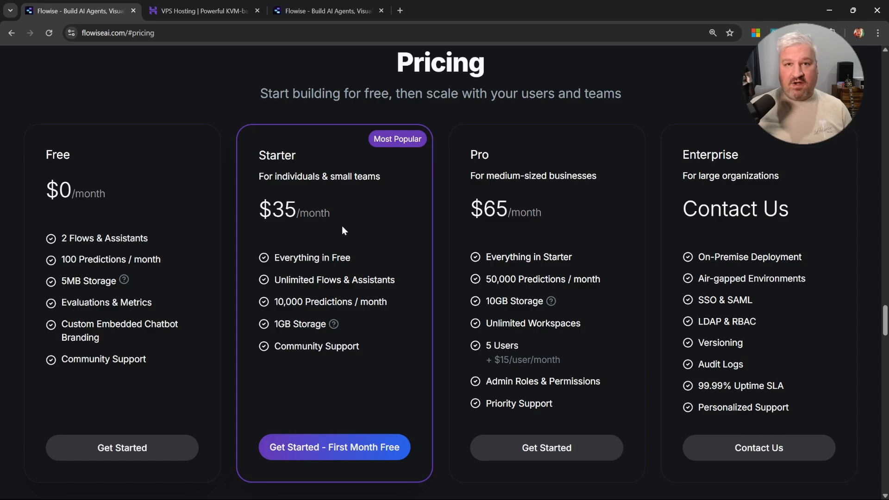
# Close the Flowise canvas page and choose the KVM 1 plan on the Hostinger VPS hosting page.
pyautogui.hotkey('ctrl', 'w')
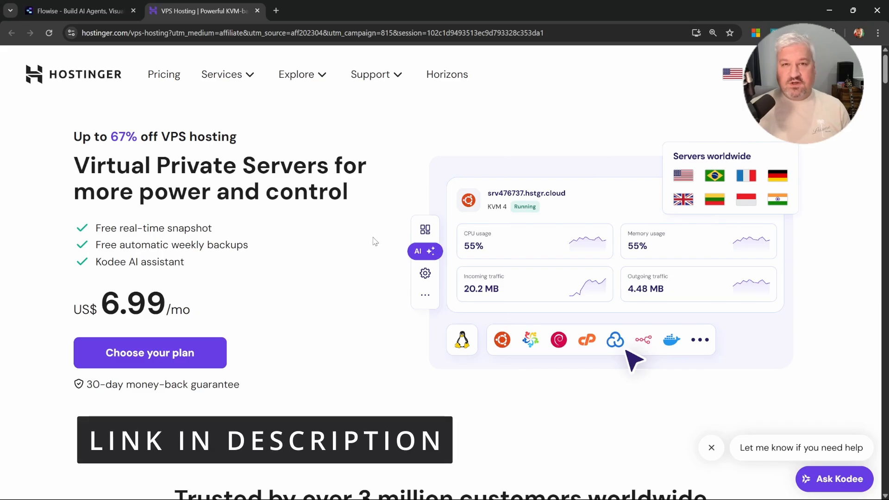
pyautogui.scroll(-10, 365, 240)
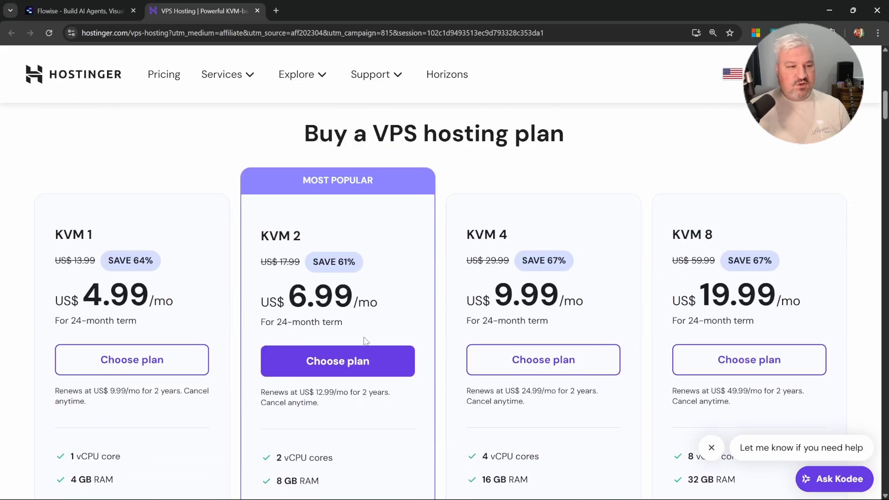
pyautogui.scroll(-2, 366, 341)
pyautogui.scroll(1, 410, 347)
pyautogui.moveTo(54, 182); pyautogui.dragTo(93, 186)
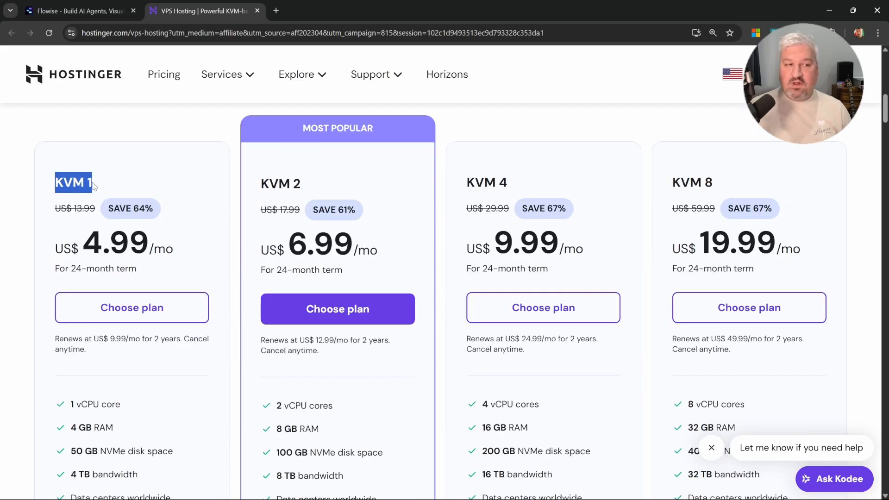
pyautogui.click(160, 267)
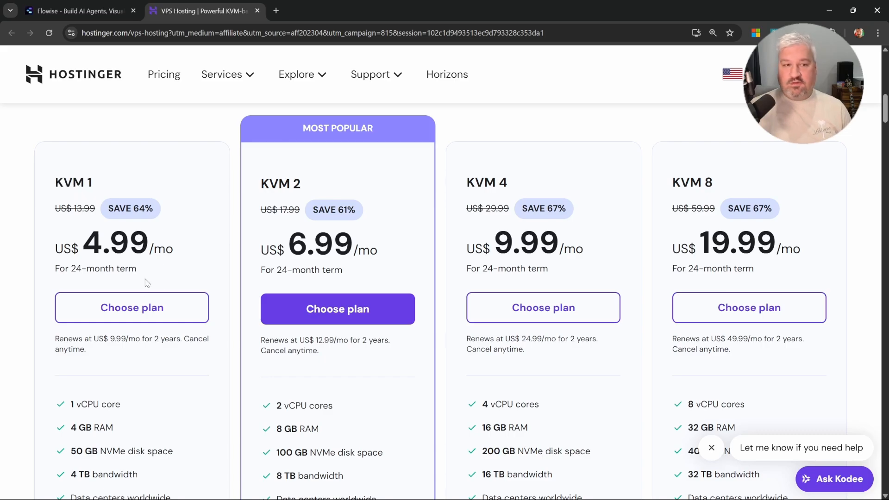
pyautogui.click(128, 315)
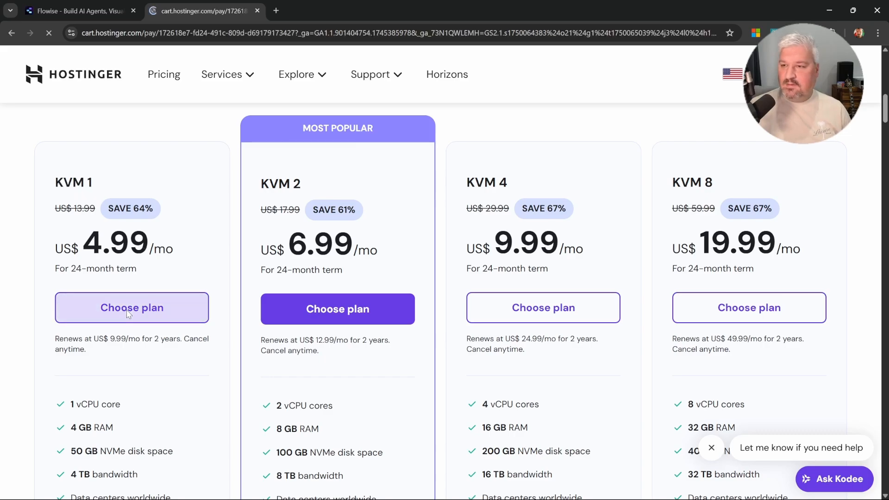
# Compare the KVM 1 prices for the 12-month and 1-month periods, and return the period to 24 months.
pyautogui.click(283, 224)
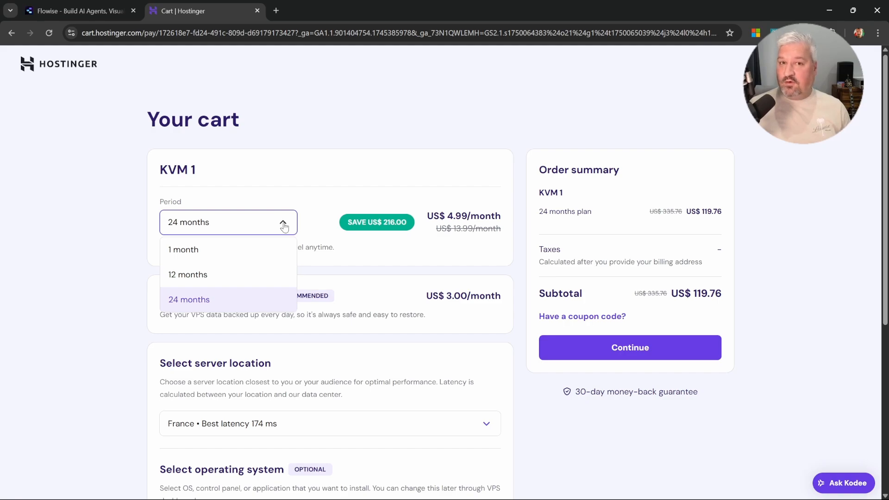
pyautogui.click(282, 224)
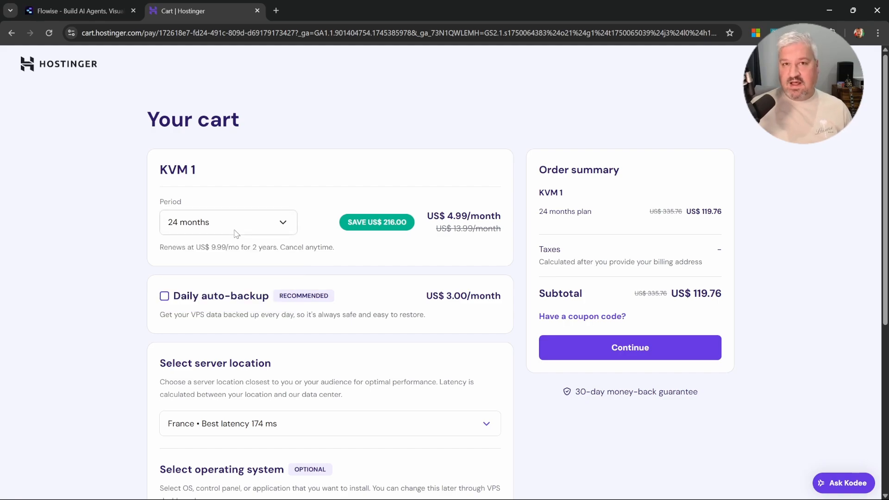
pyautogui.click(237, 233)
pyautogui.click(228, 264)
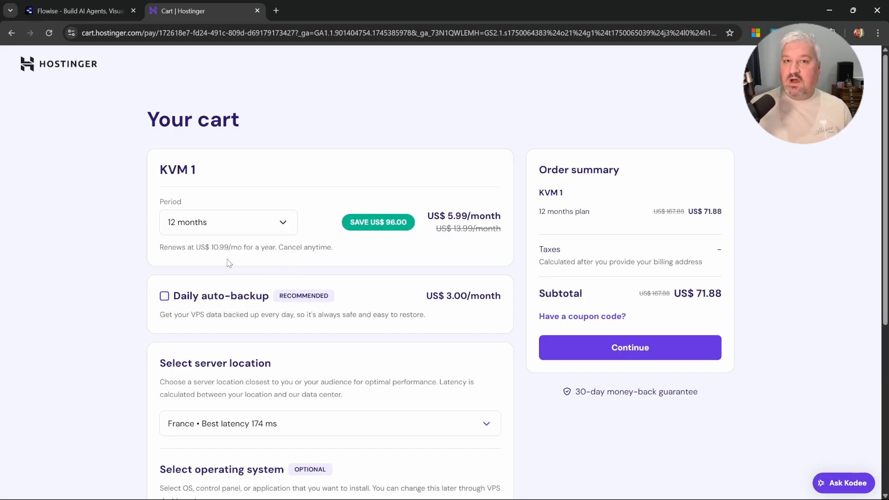
pyautogui.moveTo(446, 214); pyautogui.dragTo(501, 216)
pyautogui.click(500, 217)
pyautogui.click(259, 228)
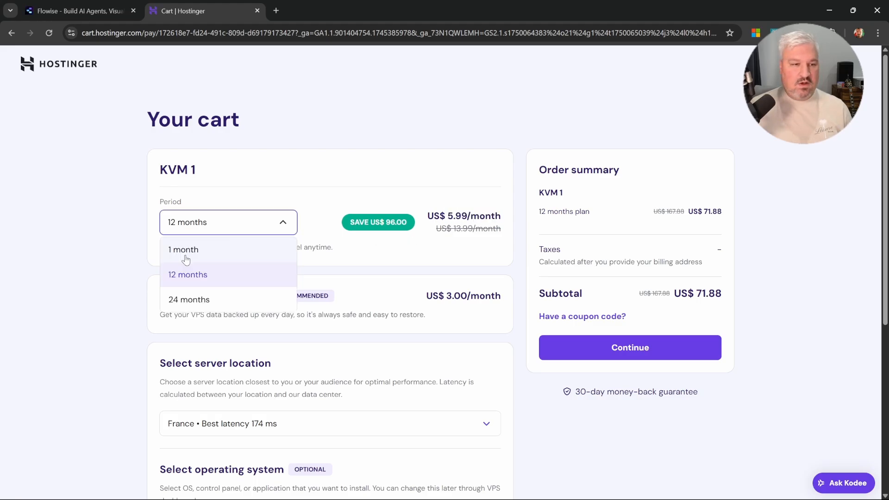
pyautogui.click(186, 257)
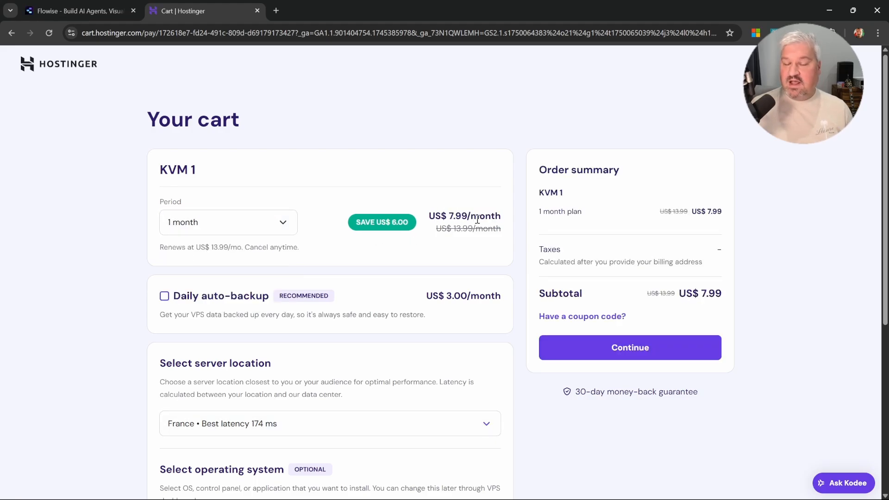
pyautogui.click(286, 228)
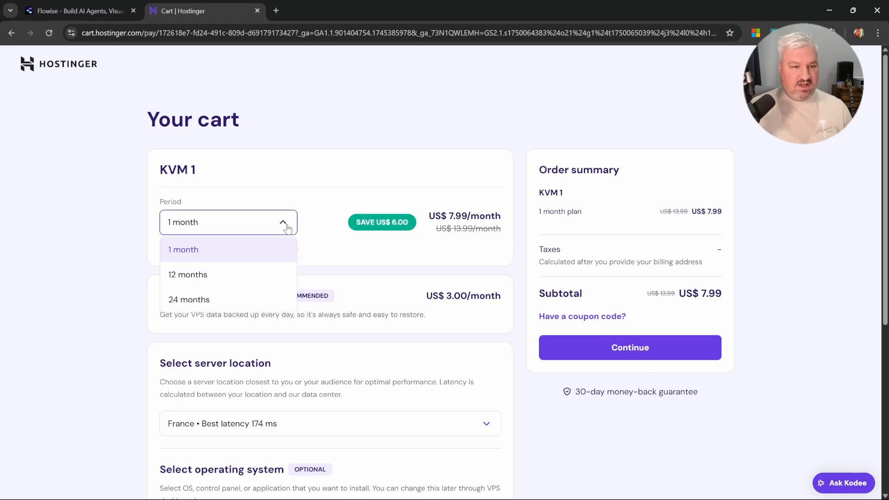
pyautogui.click(192, 297)
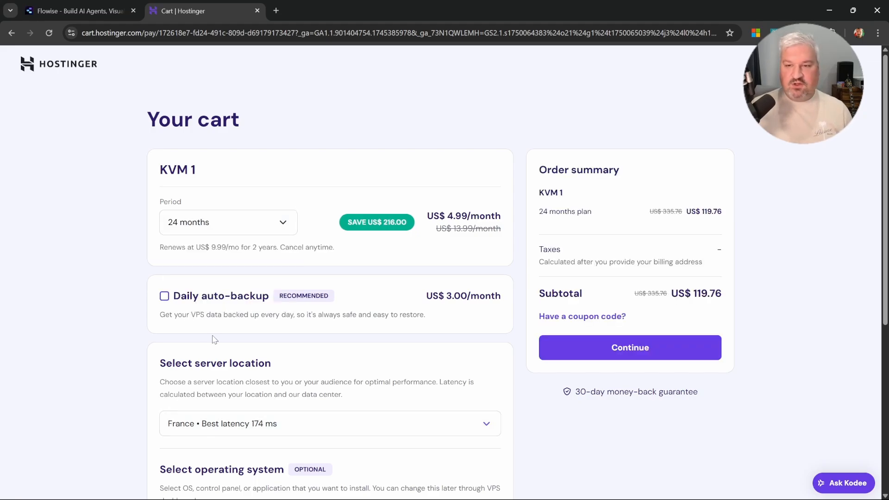
# Apply the coupon code LEON to the KVM 1 order and set the billing period to 12 months.
pyautogui.scroll(-6, 375, 294)
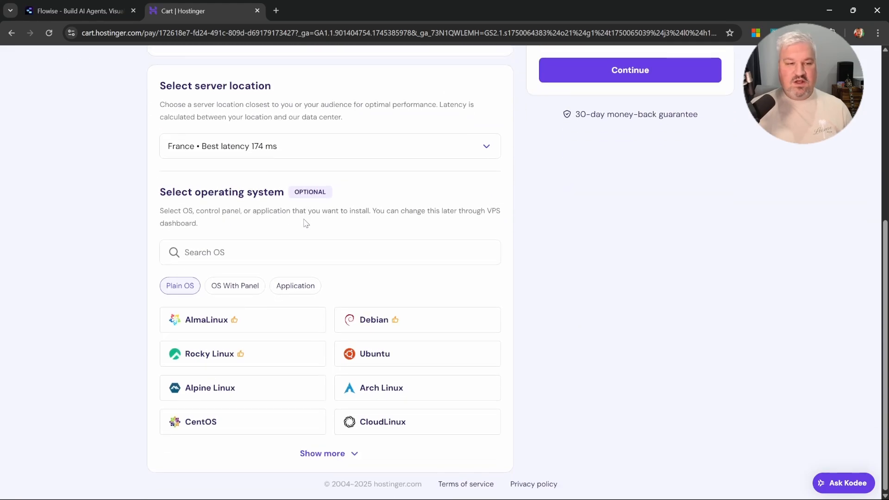
pyautogui.scroll(6, 354, 292)
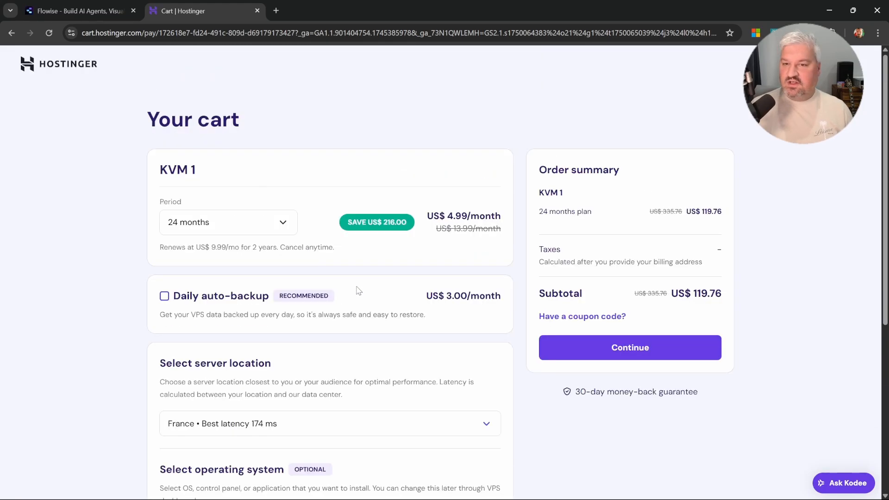
pyautogui.click(588, 320)
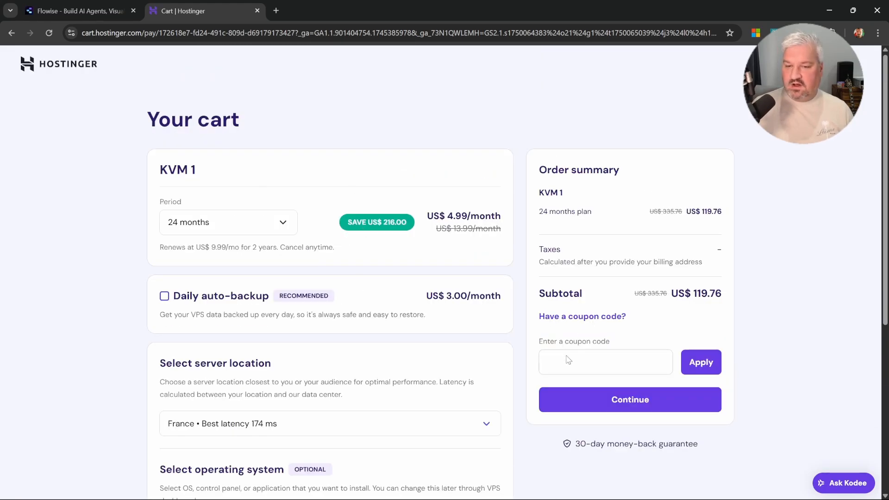
pyautogui.click(597, 362)
pyautogui.write('LEON')
pyautogui.press('Return')
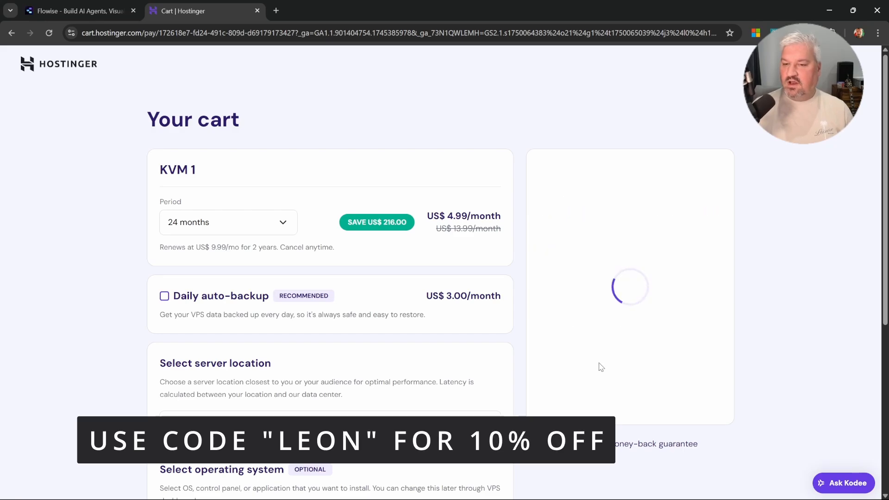
pyautogui.moveTo(546, 250); pyautogui.dragTo(598, 258)
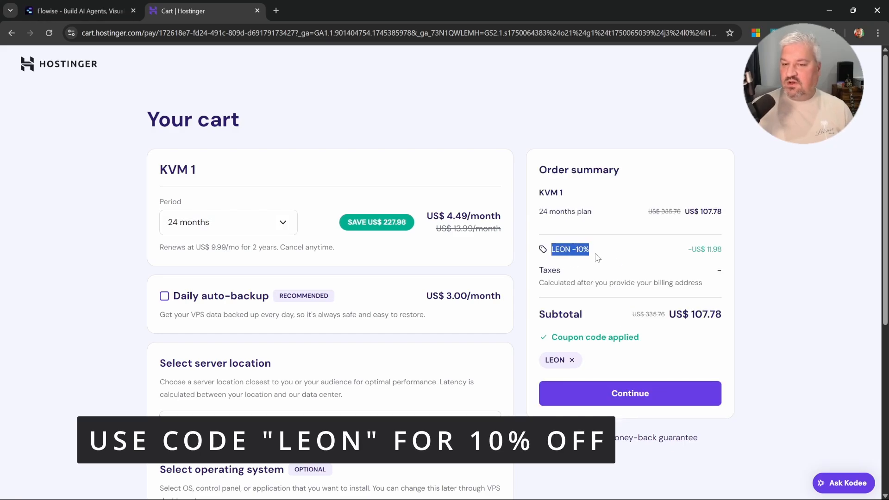
pyautogui.click(598, 258)
pyautogui.click(283, 223)
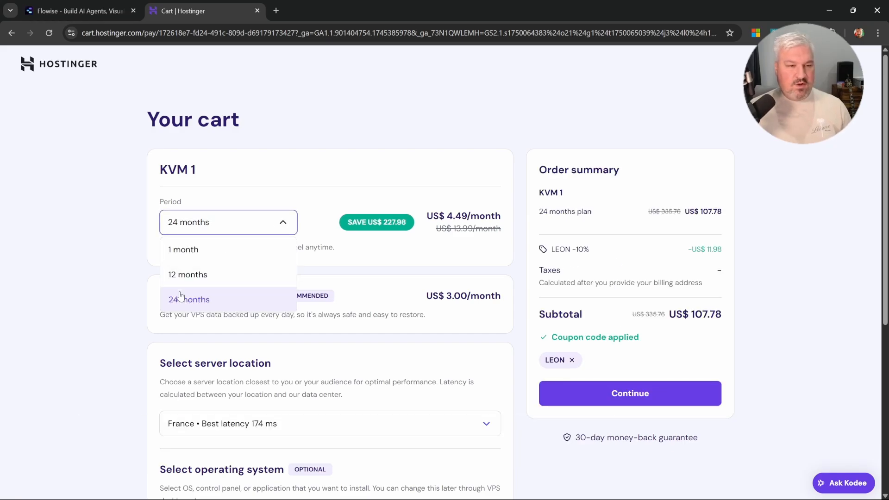
pyautogui.click(184, 276)
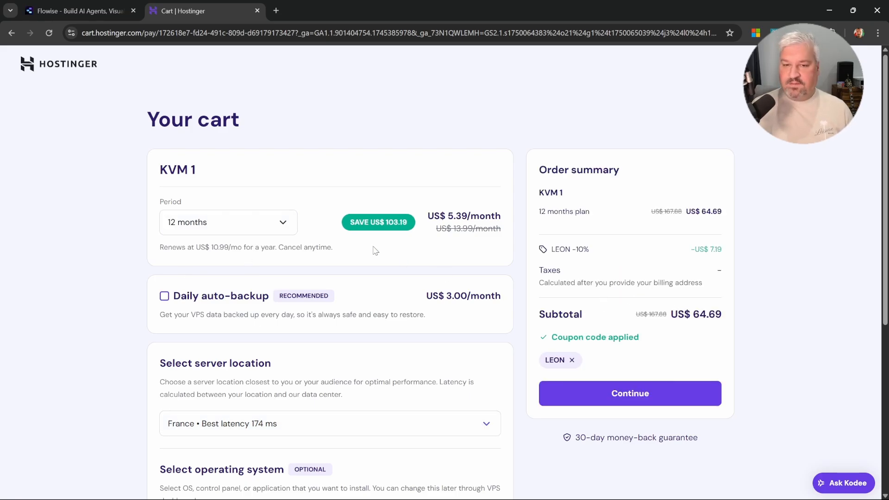
# Check the KVM 1 price for the 1-month period, set the period to 24 months, and continue with the order.
pyautogui.click(281, 229)
pyautogui.click(234, 244)
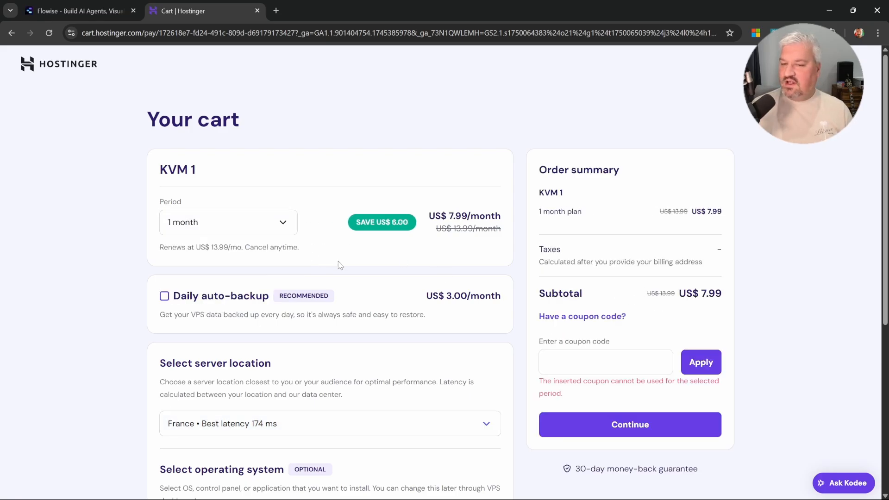
pyautogui.click(280, 227)
pyautogui.click(193, 302)
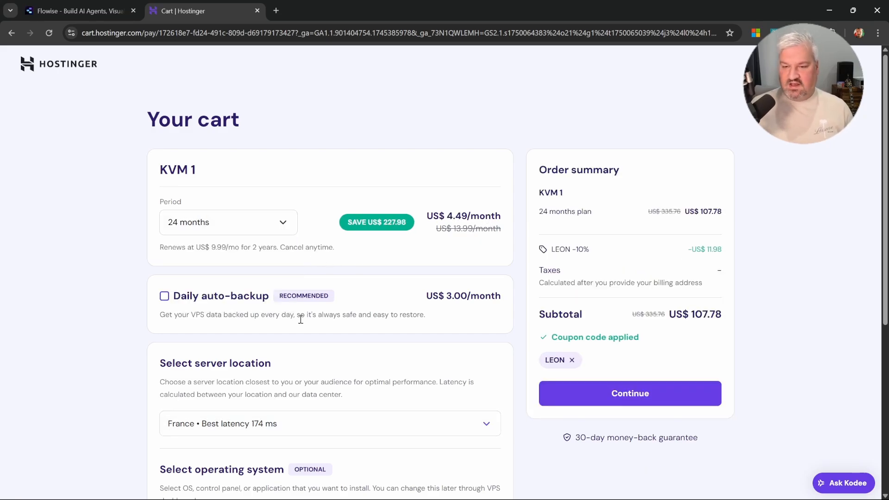
pyautogui.click(639, 394)
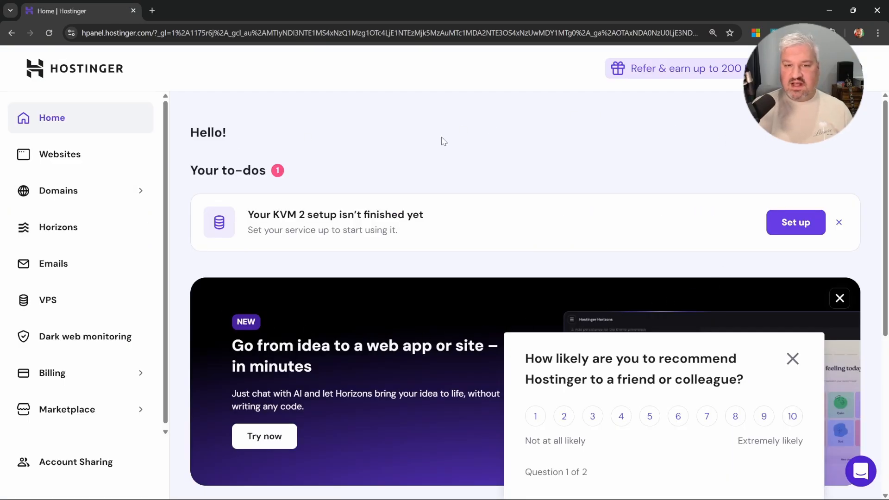
# Start the pending KVM 2 setup and choose United States as the location for the new VPS.
pyautogui.doubleClick(290, 214)
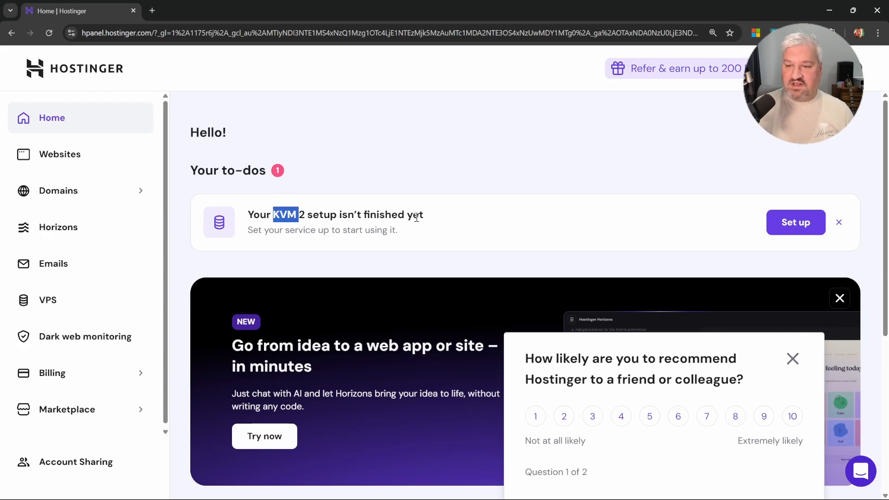
pyautogui.click(787, 224)
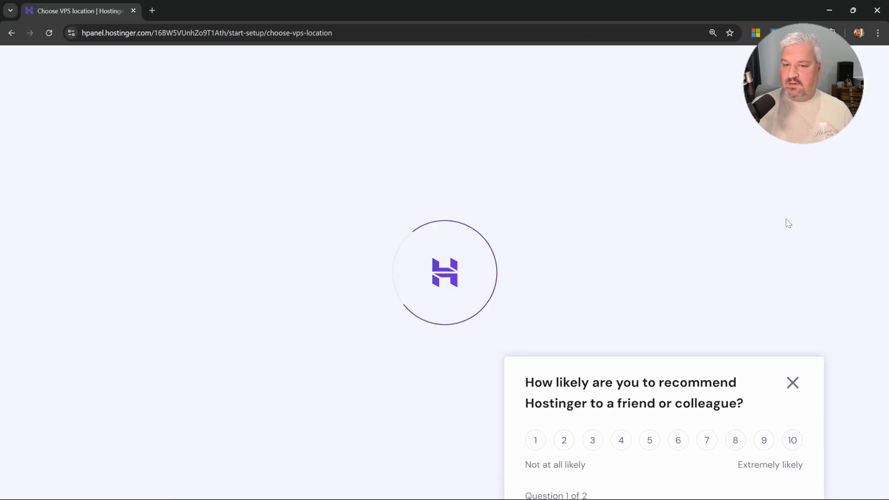
pyautogui.click(406, 273)
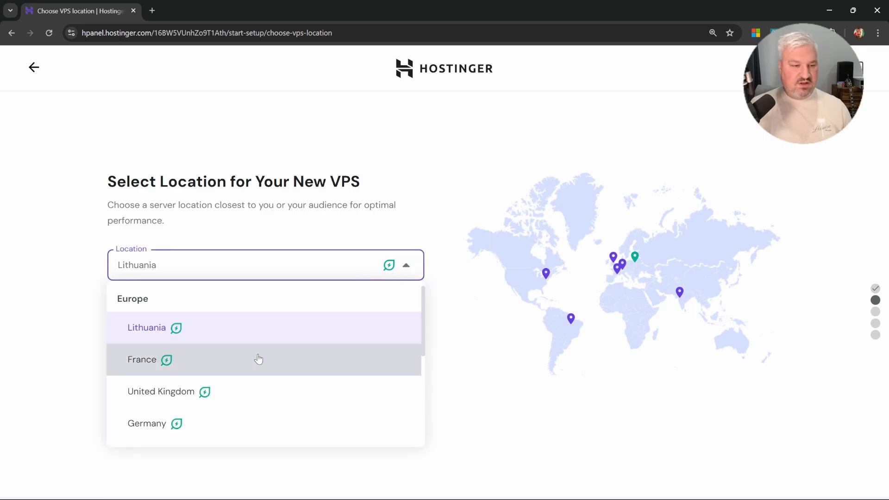
pyautogui.scroll(-2, 155, 390)
pyautogui.click(156, 390)
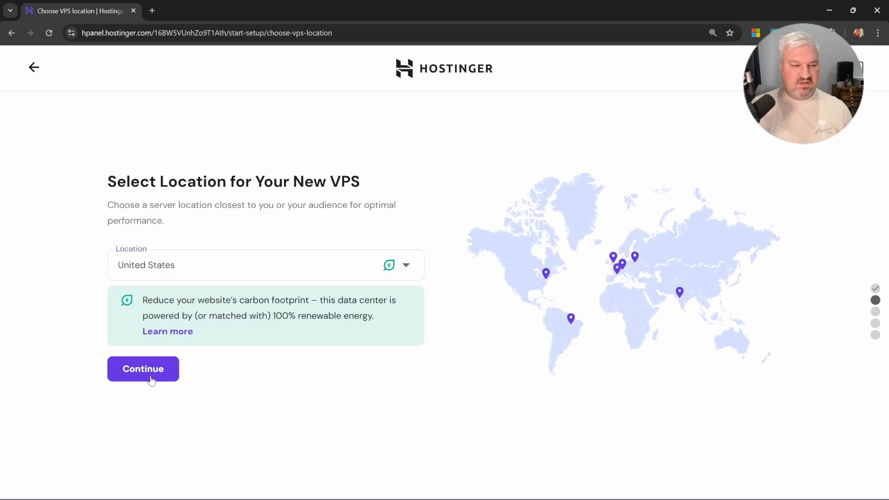
pyautogui.click(149, 378)
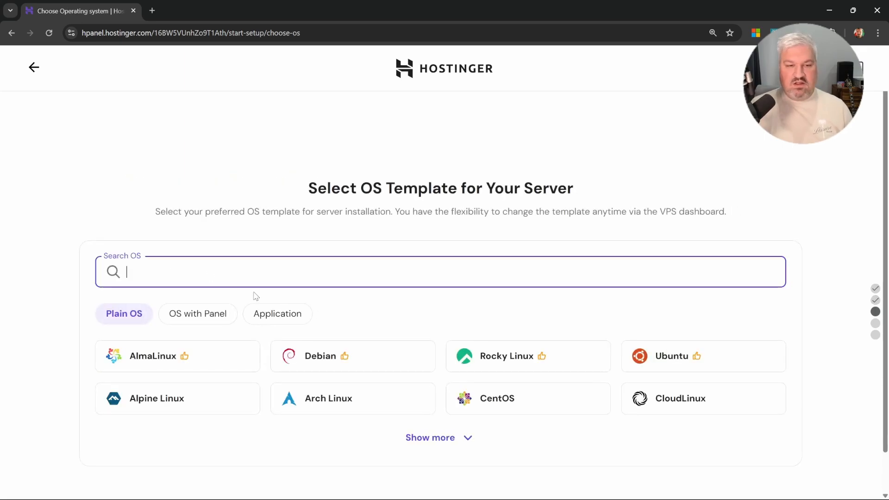
# Select the Flowise application as the server's OS template and continue with the Monarx malware scanner included.
pyautogui.write('Flowise')
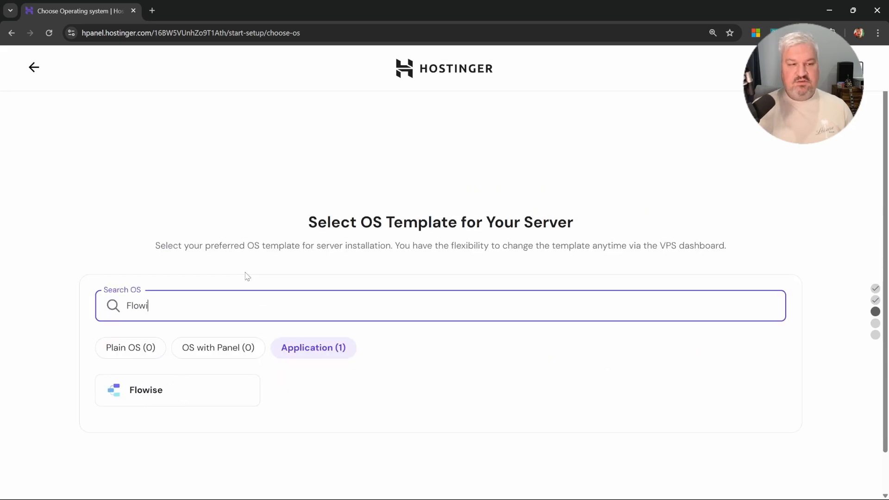
pyautogui.click(146, 398)
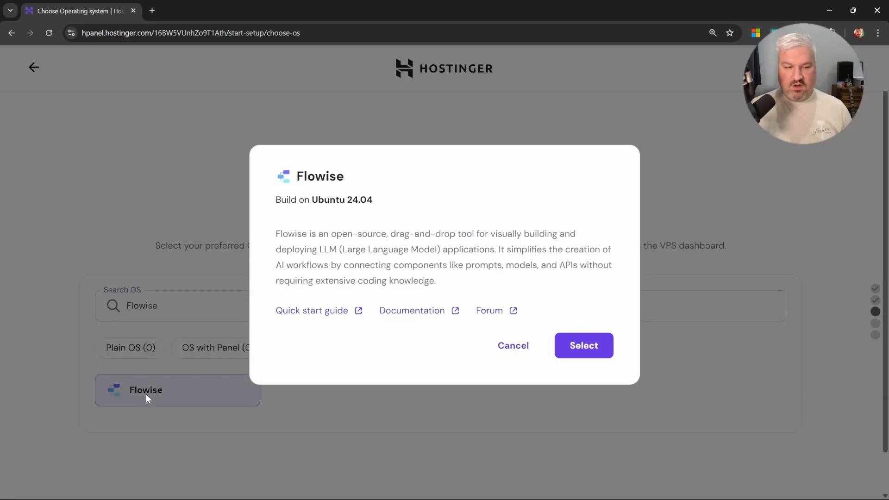
pyautogui.click(597, 352)
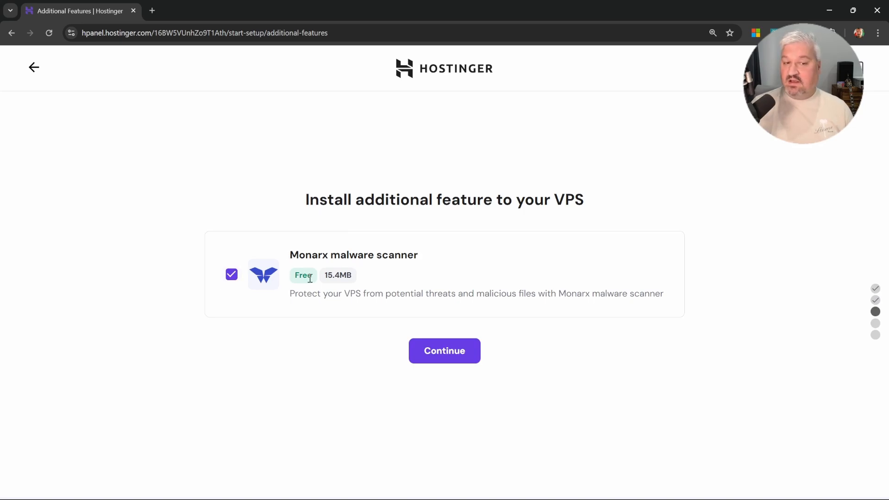
pyautogui.click(439, 355)
# Enter the root password for the VPS and finish the server setup.
pyautogui.click(160, 232)
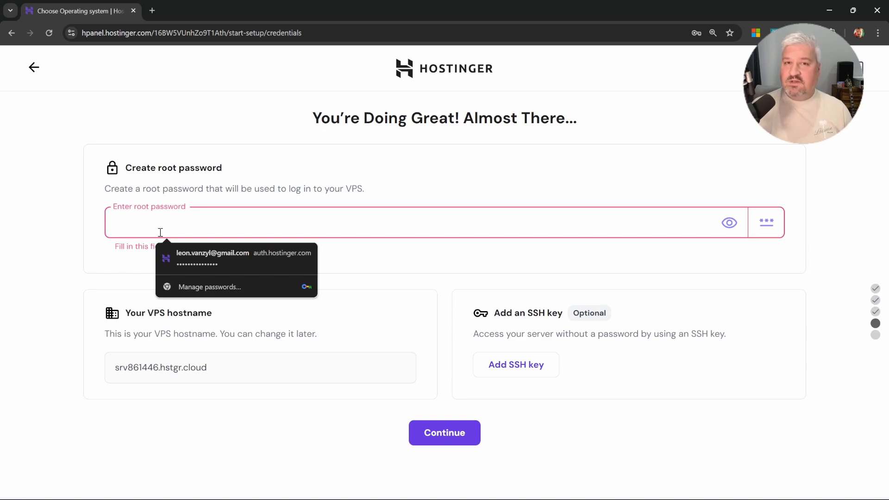
pyautogui.hotkey('ctrl', 'v')
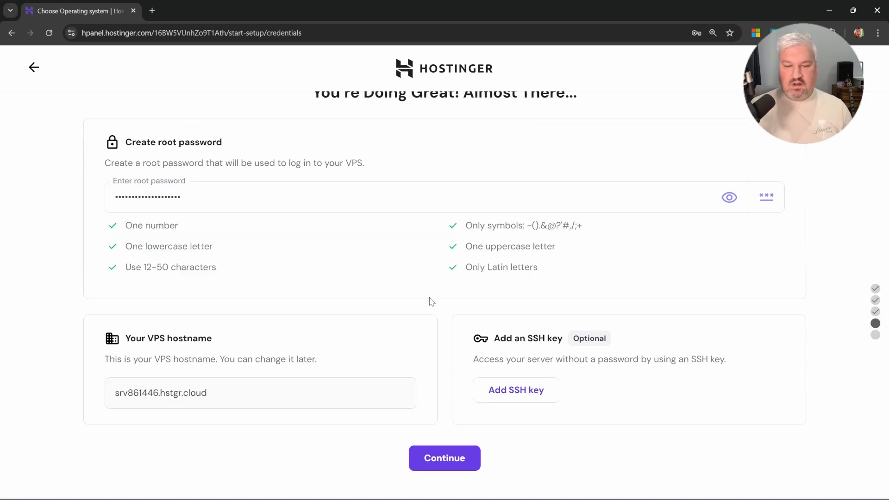
pyautogui.click(455, 455)
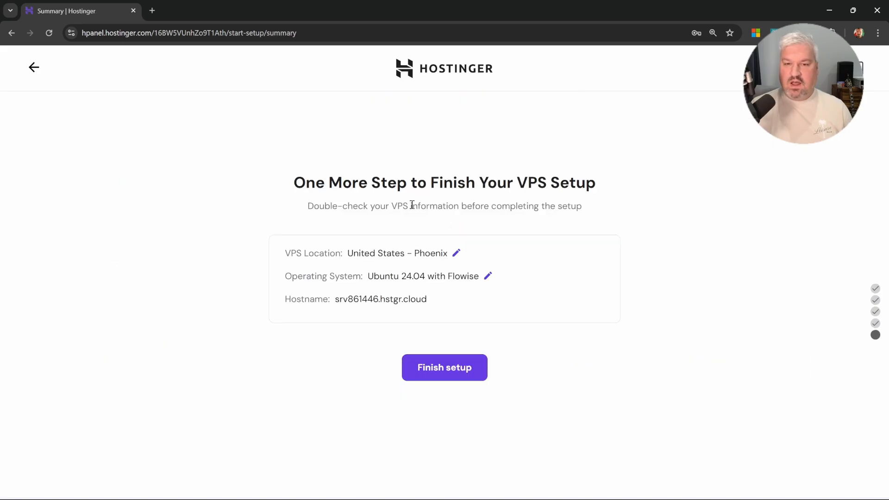
pyautogui.click(431, 371)
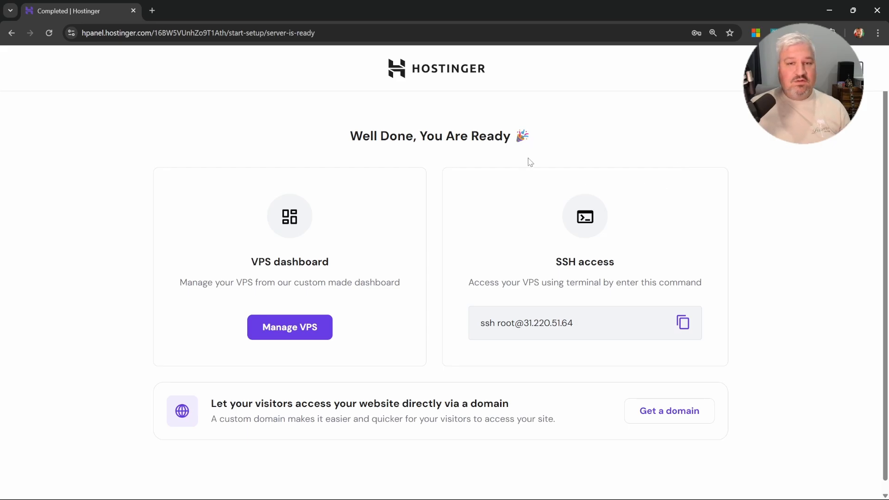
# Open the Flowise app from the new server's VPS dashboard and submit the administrator account sign-up.
pyautogui.click(290, 340)
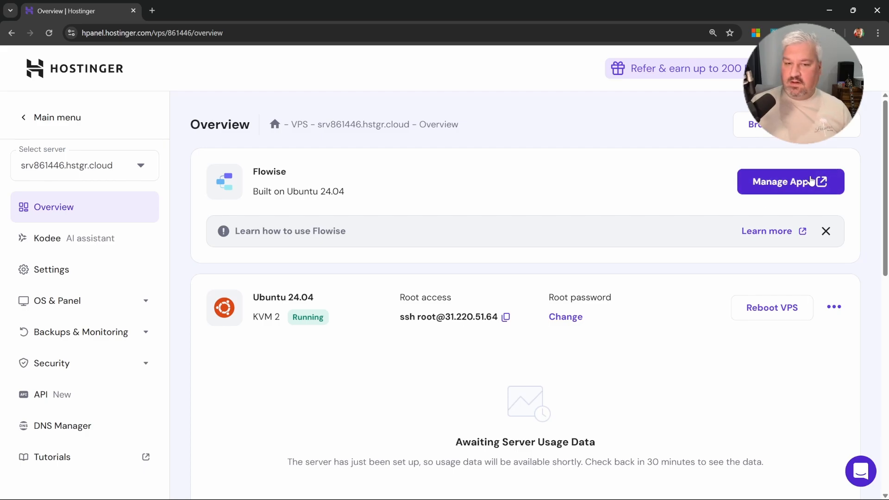
pyautogui.click(808, 182)
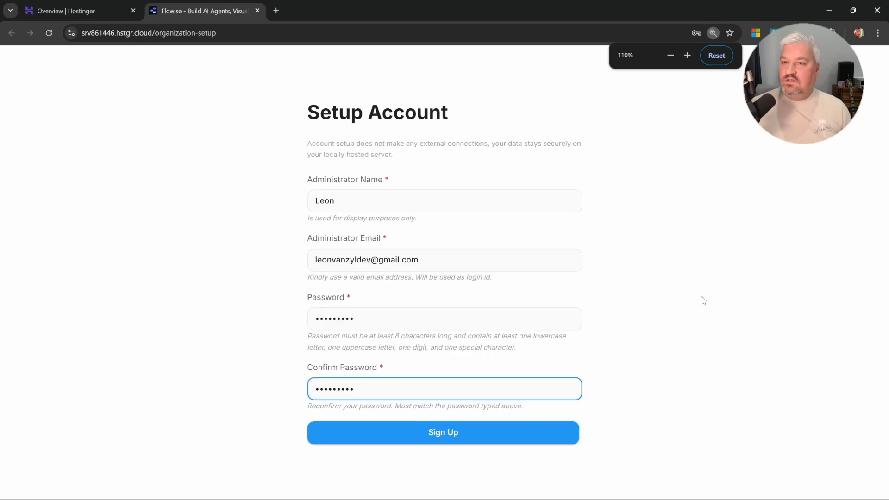
pyautogui.hotkey('ctrl', '+')
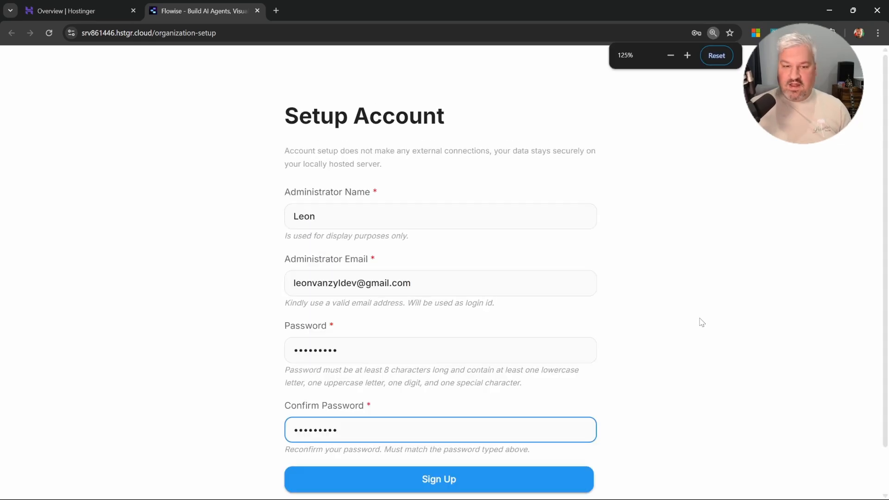
pyautogui.scroll(-1, 673, 301)
pyautogui.click(602, 267)
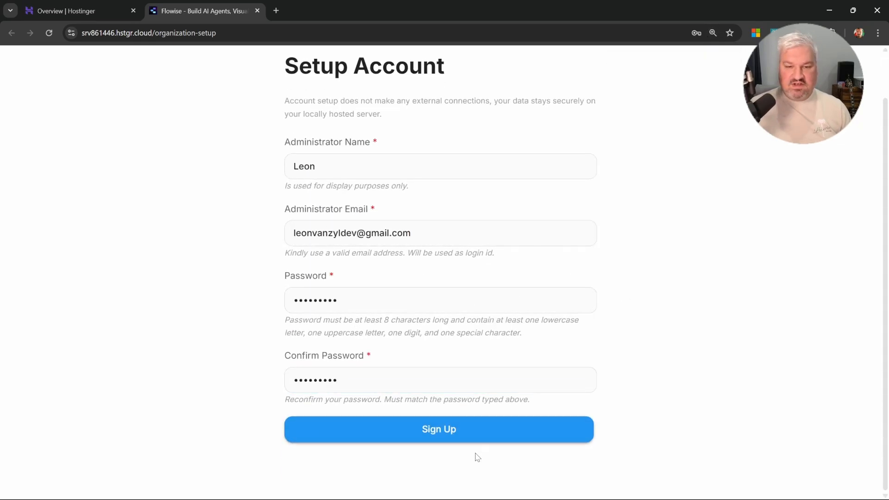
pyautogui.click(443, 441)
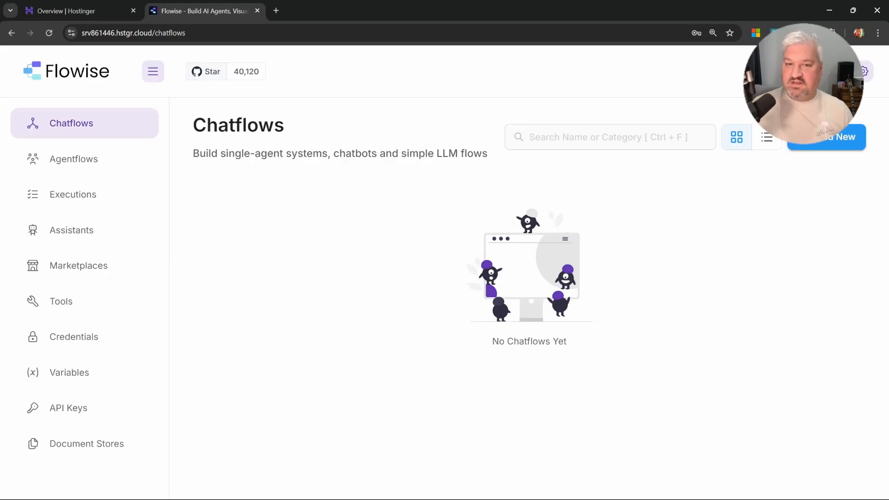
# Open the management overview of the Flowise server srv861446.hstgr.cloud from the Hostinger home page and launch its browser terminal.
pyautogui.click(821, 71)
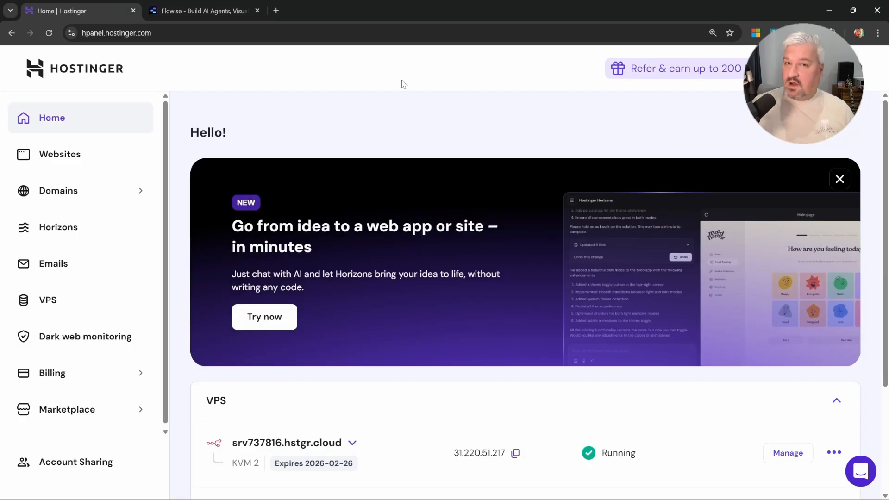
pyautogui.scroll(-3, 529, 129)
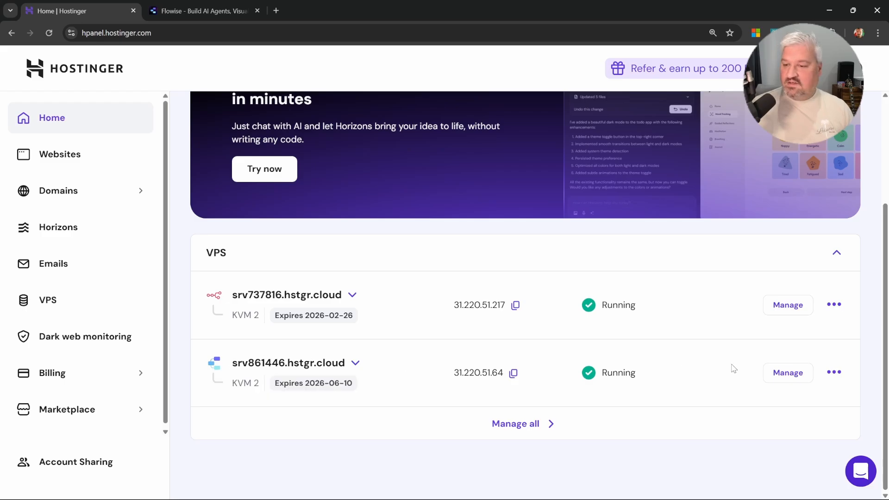
pyautogui.click(780, 373)
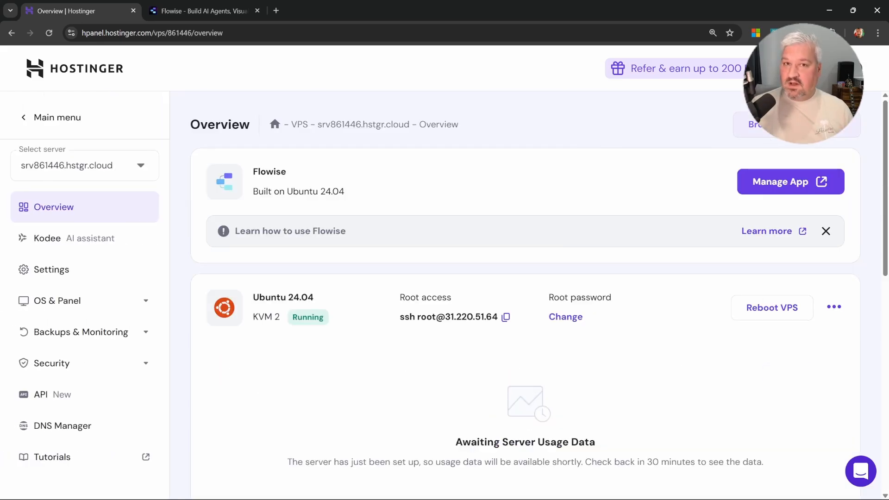
pyautogui.click(797, 125)
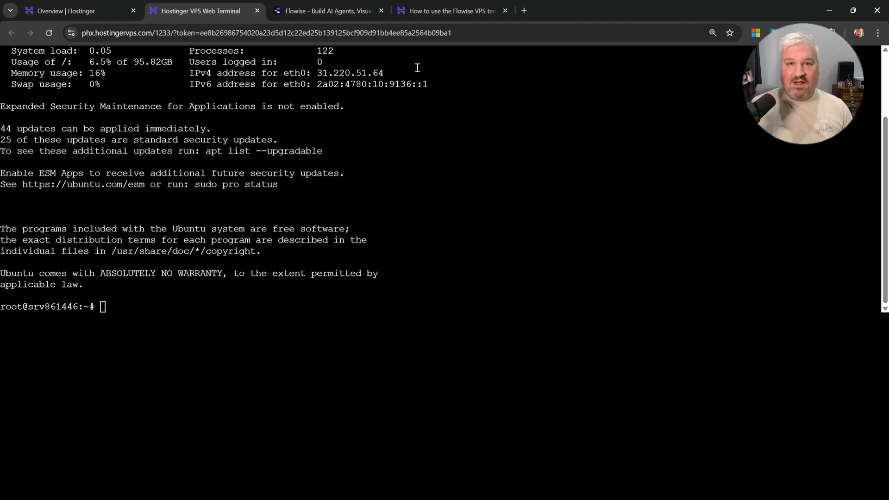
# Examine the Updating Flowise section of the Flowise VPS template article, including its Docker commands and the note on workflow storage.
pyautogui.click(447, 11)
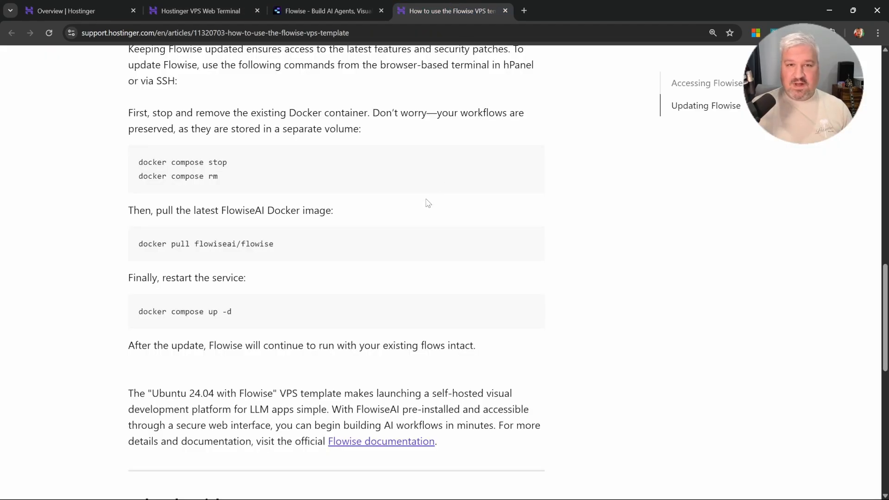
pyautogui.scroll(15, 464, 241)
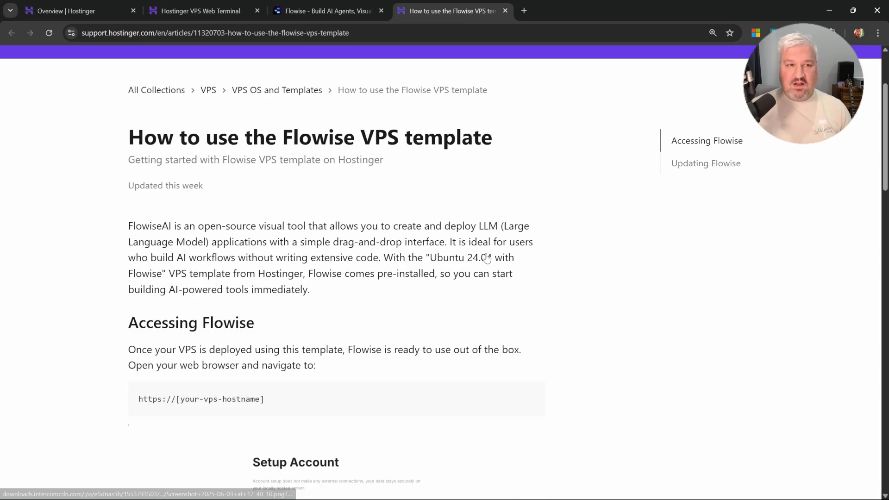
pyautogui.scroll(-6, 487, 250)
pyautogui.scroll(-4, 487, 250)
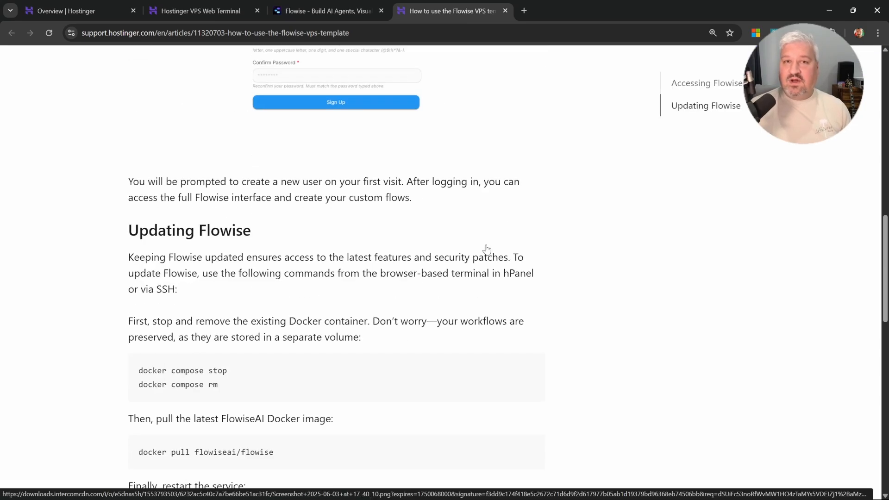
pyautogui.scroll(-2, 488, 249)
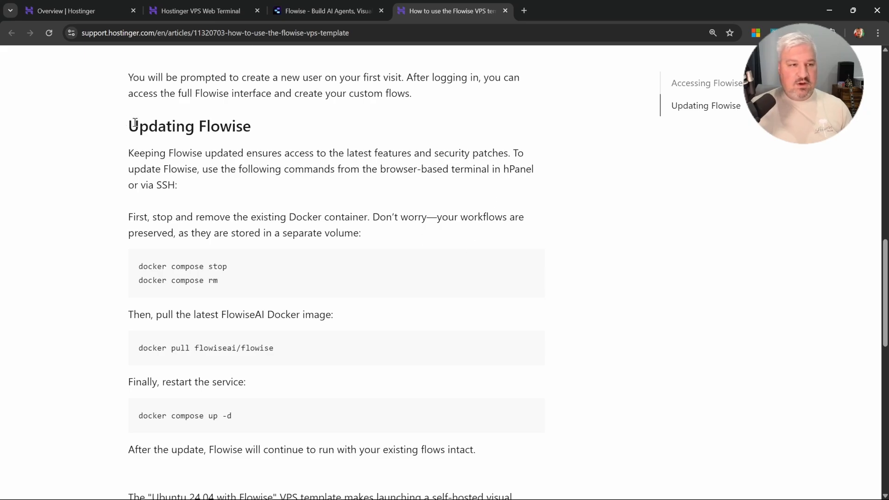
pyautogui.moveTo(135, 122); pyautogui.dragTo(260, 133)
pyautogui.scroll(-1, 292, 159)
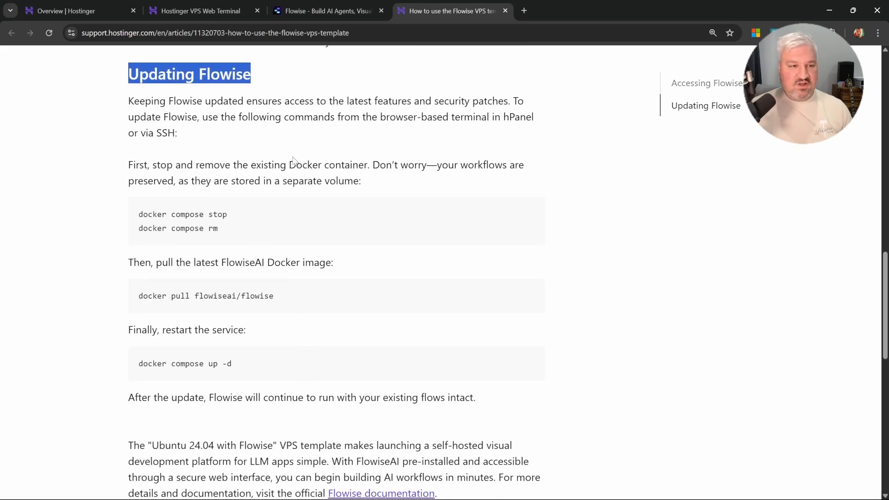
pyautogui.click(227, 216)
pyautogui.moveTo(129, 213); pyautogui.dragTo(227, 239)
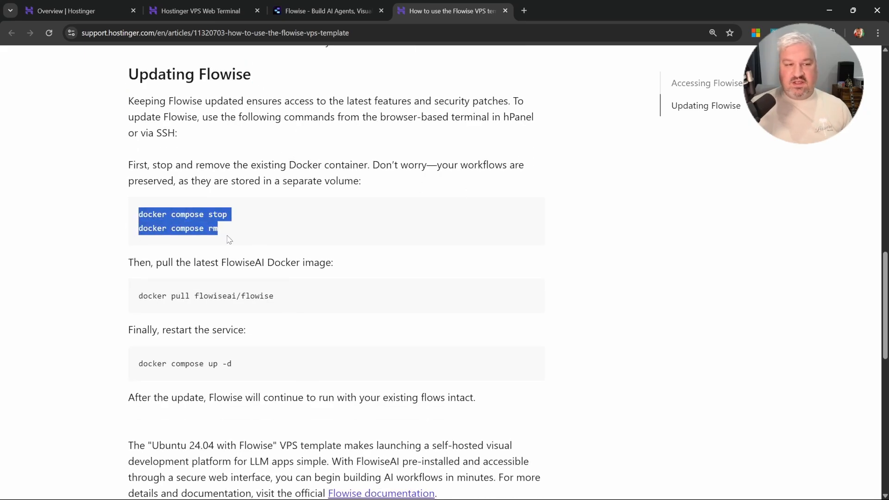
pyautogui.click(373, 163)
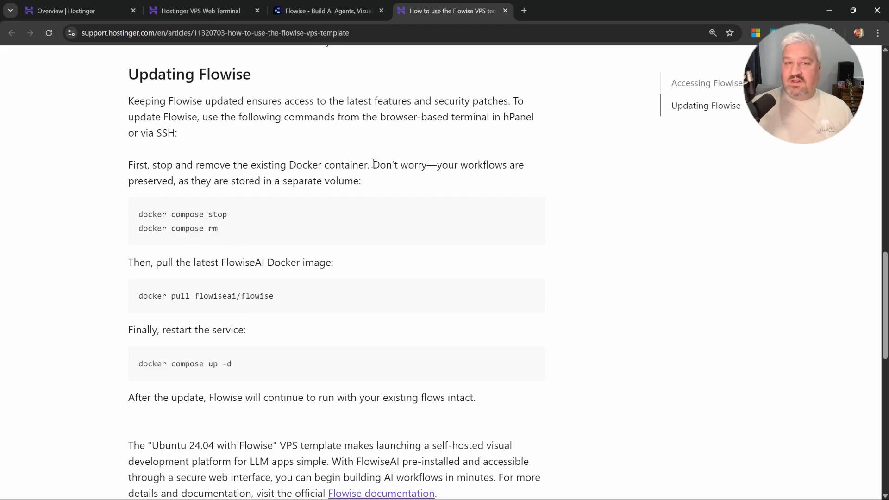
pyautogui.moveTo(374, 163); pyautogui.dragTo(204, 181)
pyautogui.moveTo(184, 181); pyautogui.dragTo(359, 182)
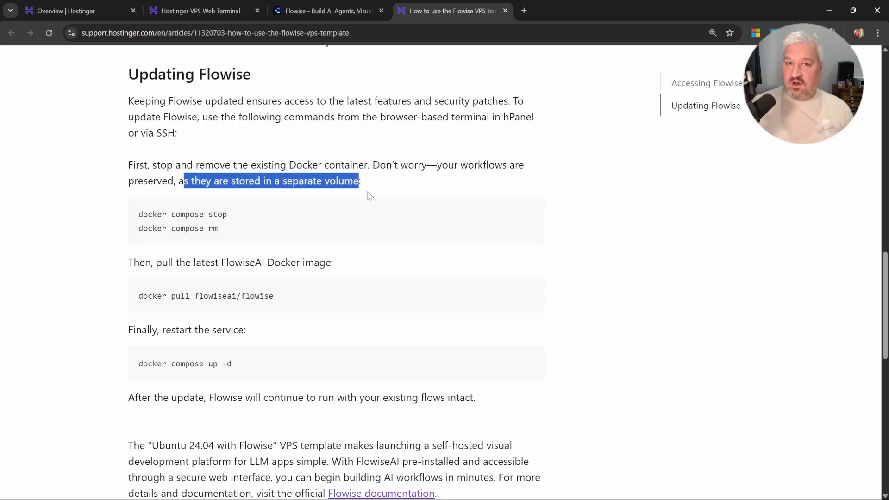
pyautogui.click(367, 195)
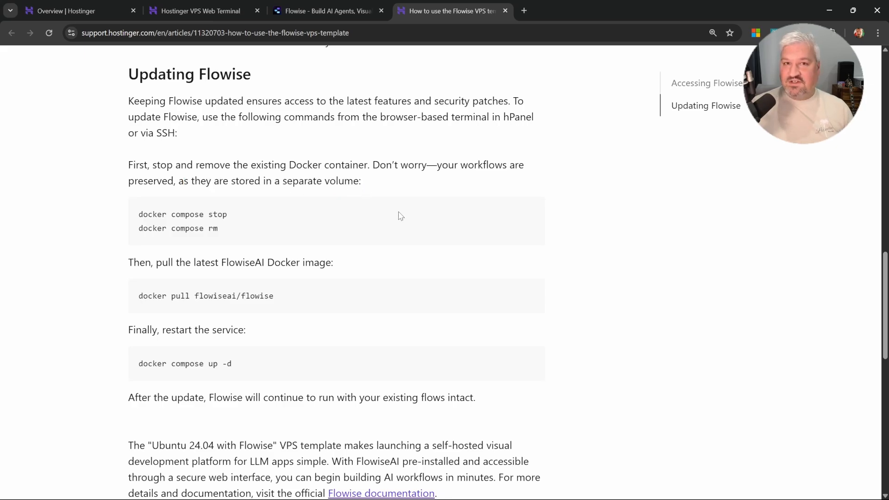
# Stop the running Flowise container in the VPS web terminal with "docker compose stop".
pyautogui.hotkey('ctrl', '2')
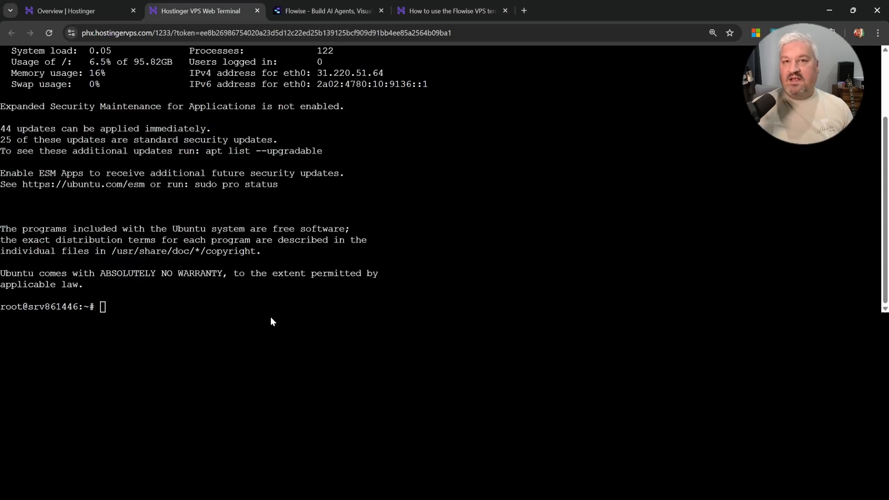
pyautogui.click(133, 296)
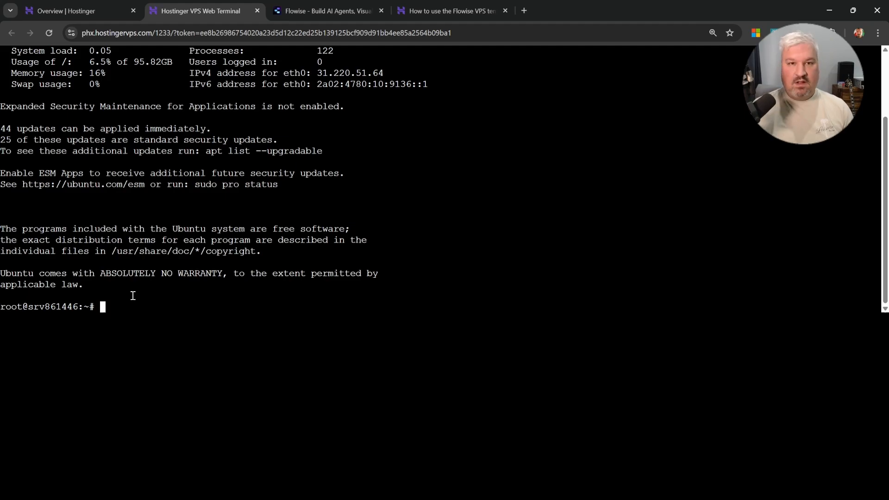
pyautogui.write('docker compose stop')
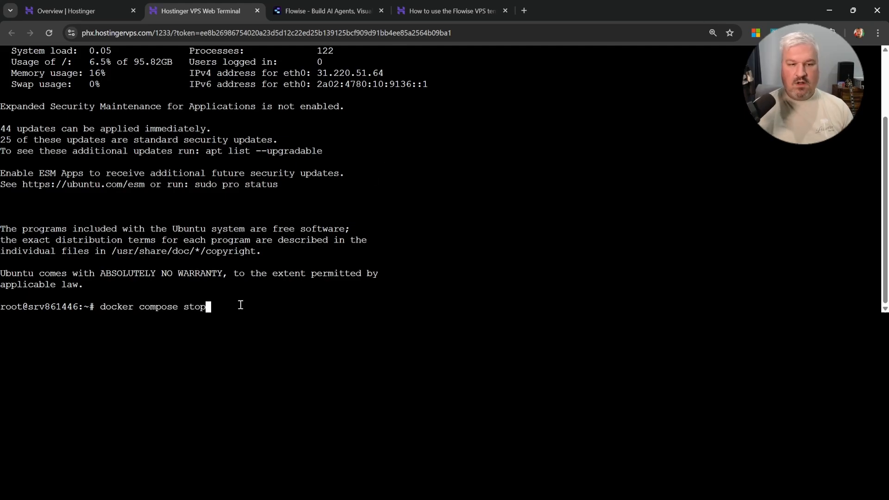
pyautogui.press('Return')
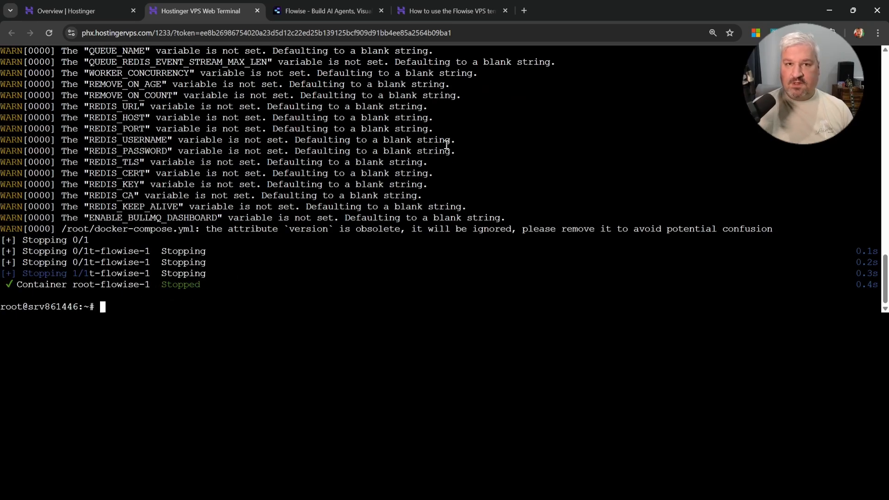
# Remove the stopped Flowise container with "docker compose rm" and confirm the removal with y.
pyautogui.click(450, 11)
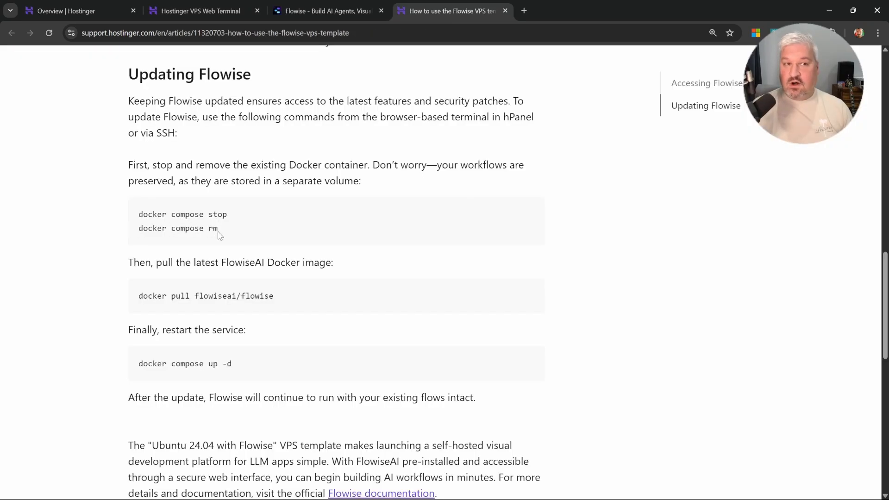
pyautogui.click(199, 11)
pyautogui.write('docker ')
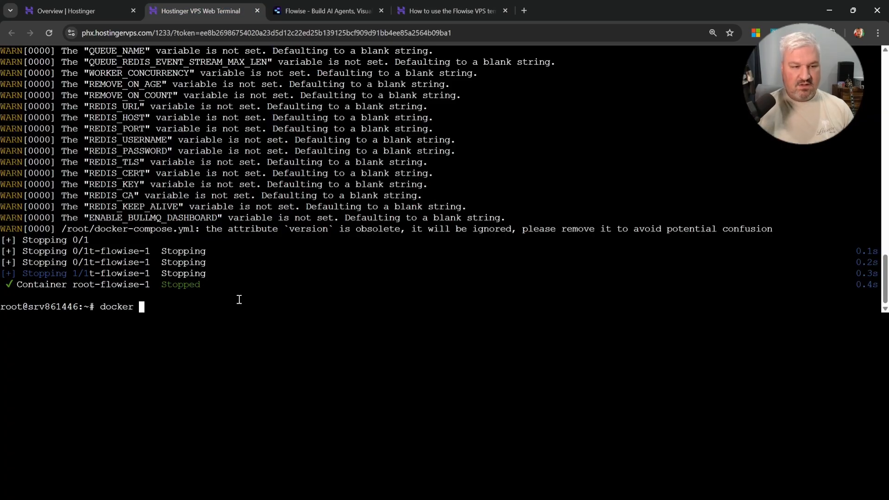
pyautogui.write('compose rm')
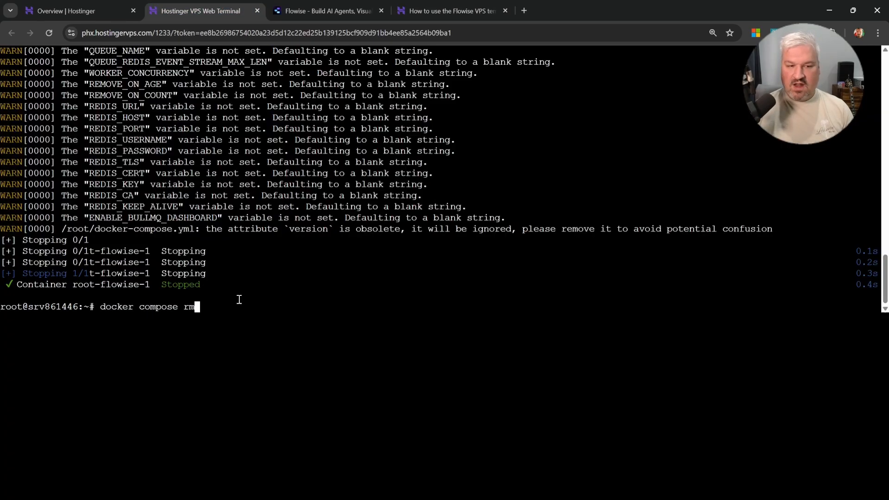
pyautogui.press('Return')
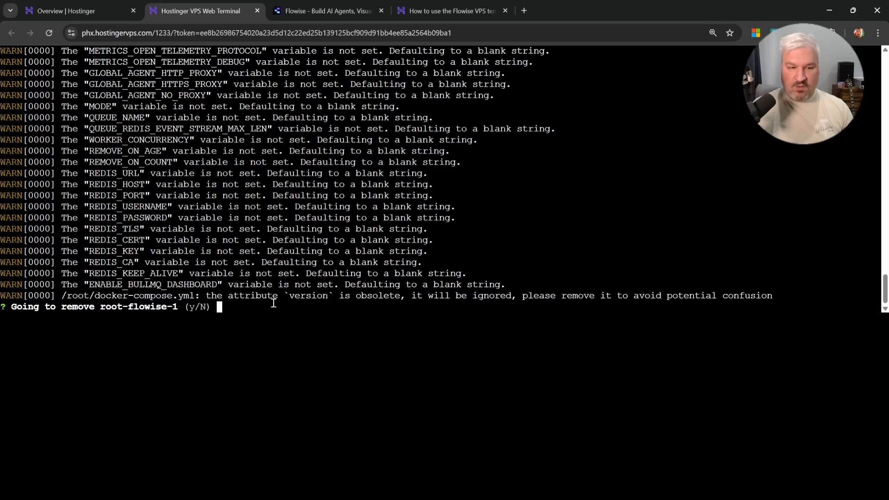
pyautogui.write('y')
pyautogui.press('Return')
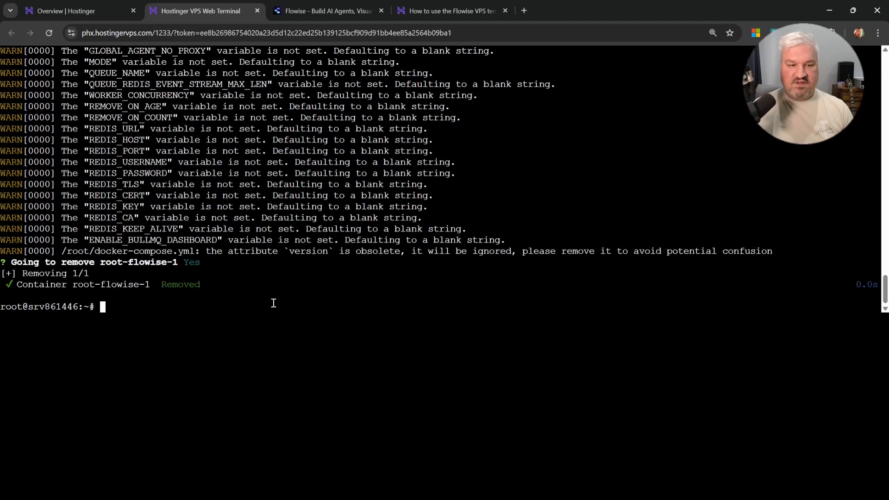
# Copy the image update command from the Flowise template article and run "docker pull flowiseai/flowise" in the web terminal.
pyautogui.click(452, 11)
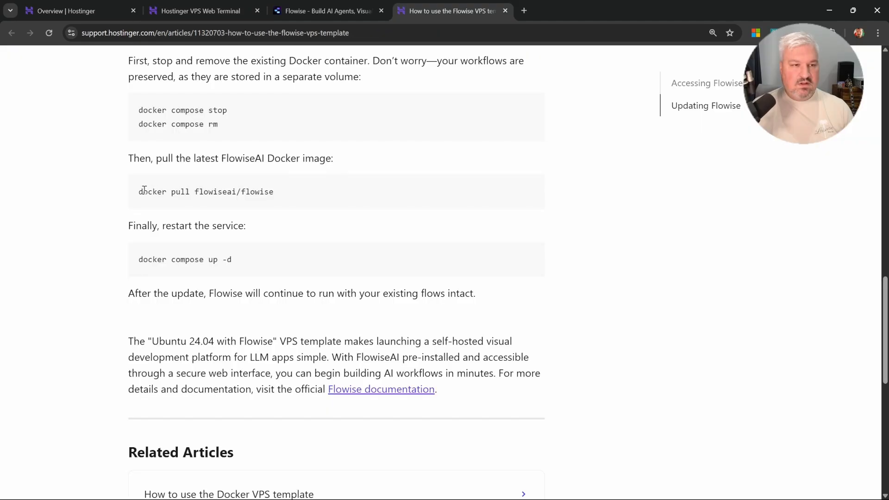
pyautogui.moveTo(144, 190); pyautogui.dragTo(318, 183)
pyautogui.hotkey('ctrl', 'c')
pyautogui.hotkey('ctrl', '2')
pyautogui.hotkey('ctrl', 'v')
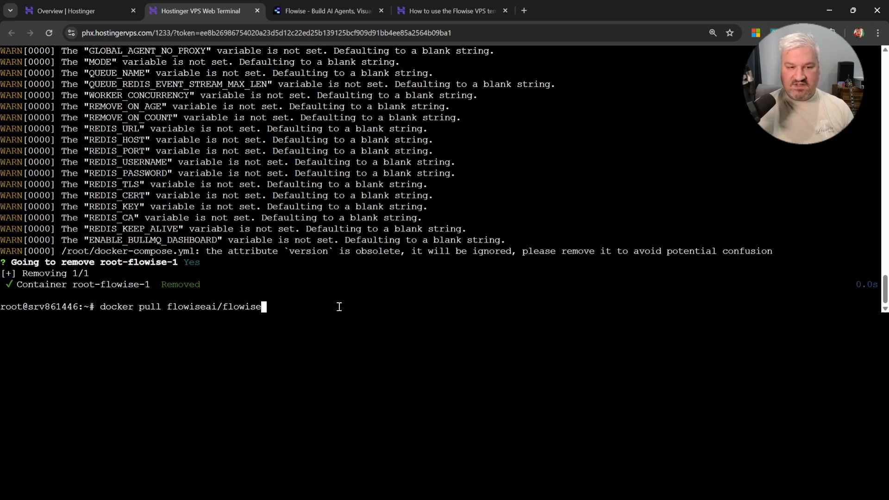
# Check the restart command in the article and restart the Flowise service in the web terminal with "docker compose up -d".
pyautogui.click(305, 185)
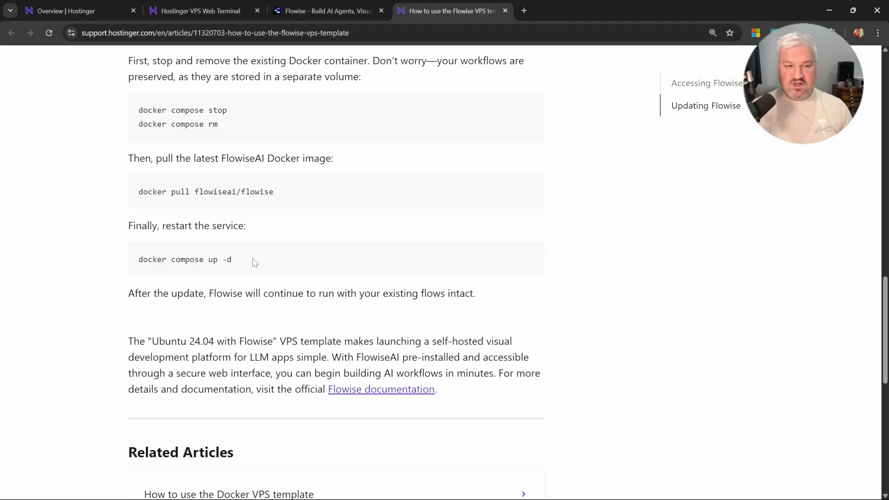
pyautogui.click(205, 5)
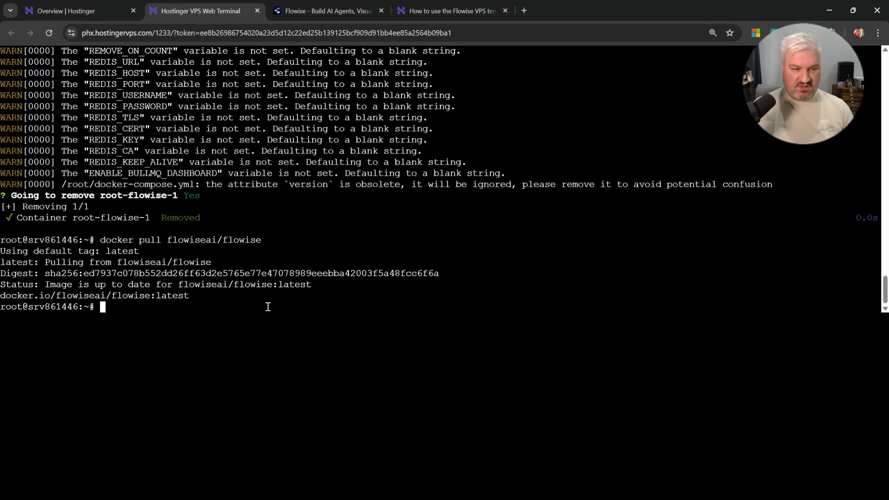
pyautogui.write('docker compose ')
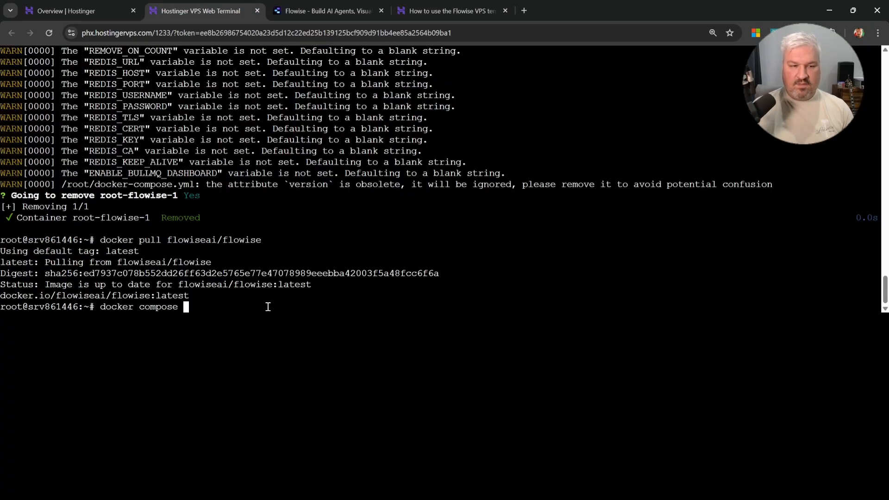
pyautogui.write('up -d')
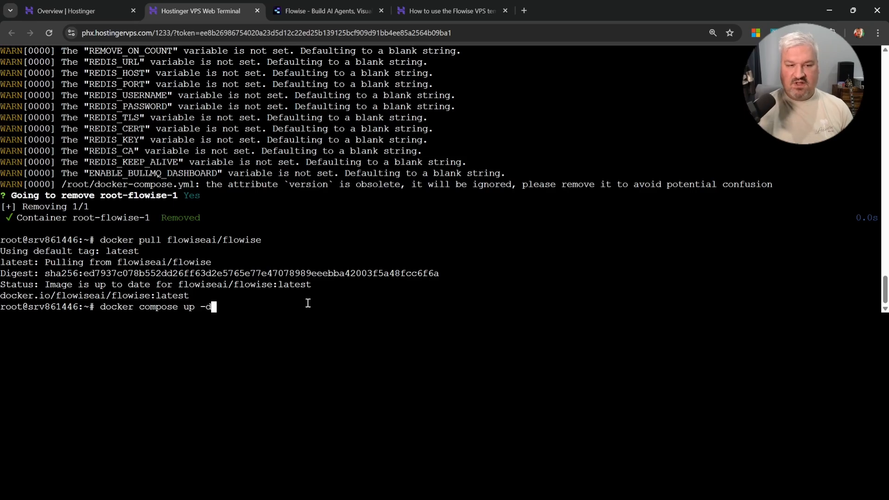
pyautogui.press('Return')
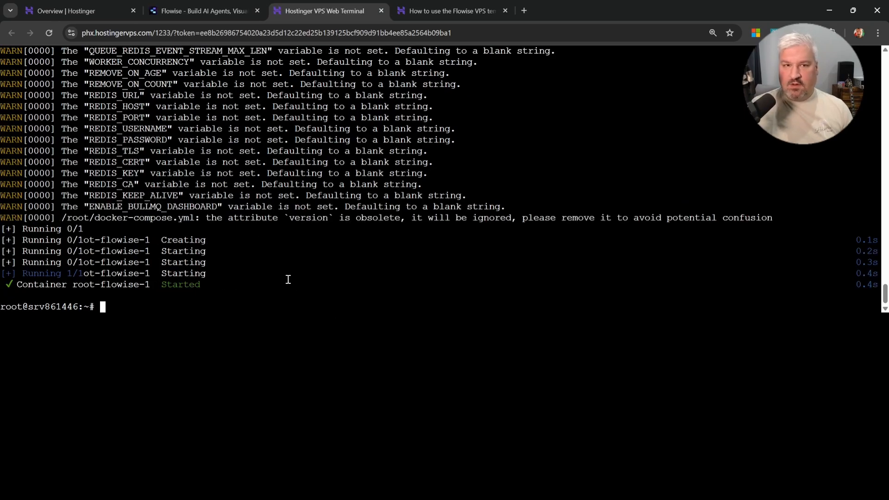
# Close the open Flowise page and relaunch the Flowise app from the server's VPS overview in Hostinger.
pyautogui.click(253, 16)
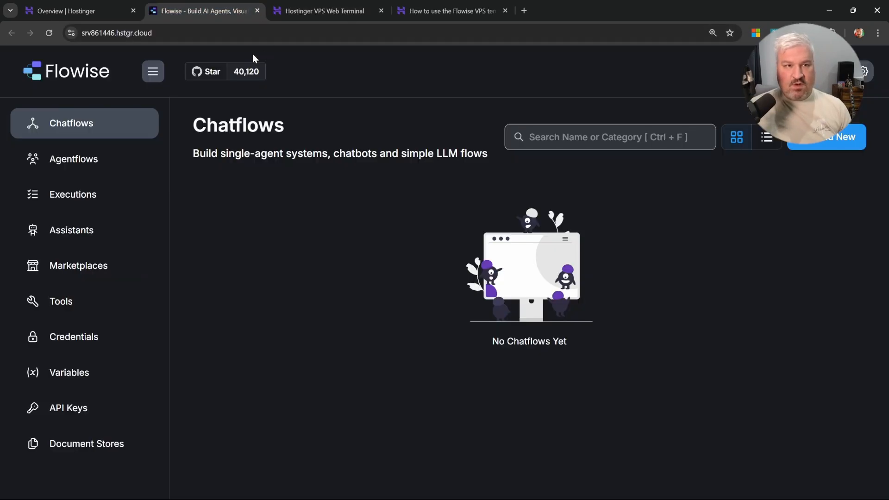
pyautogui.click(257, 11)
pyautogui.click(69, 10)
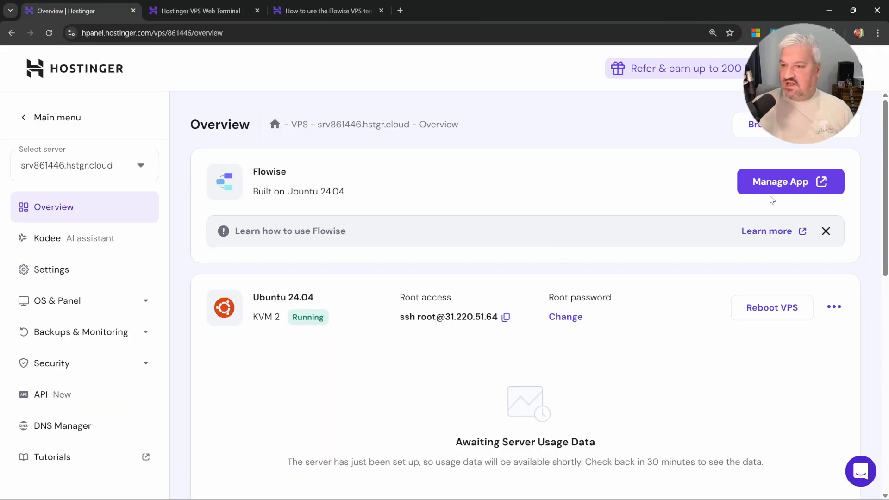
pyautogui.click(779, 185)
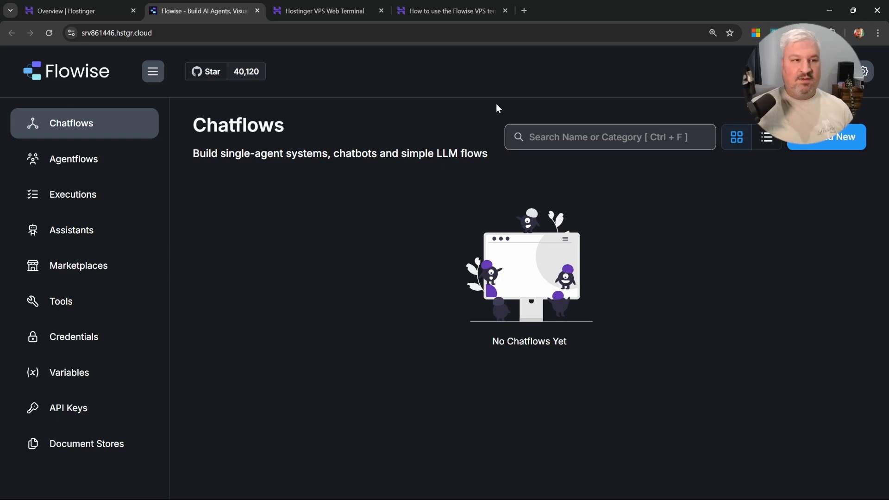
# Create a new V2 agentflow in Flowise and save it under the name "Hostinger Agent".
pyautogui.click(78, 166)
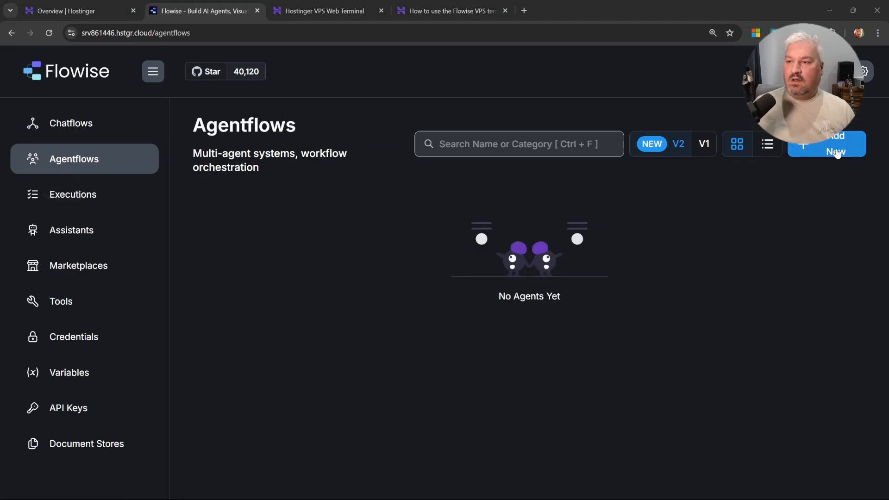
pyautogui.click(833, 153)
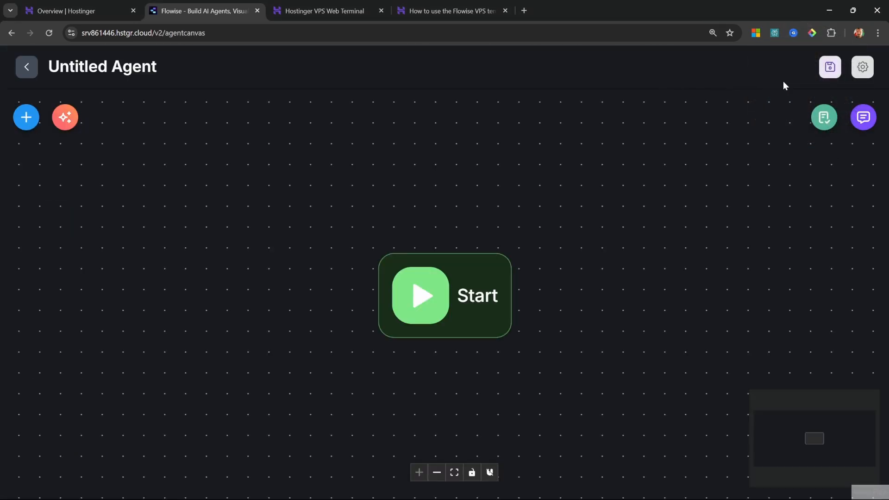
pyautogui.click(837, 66)
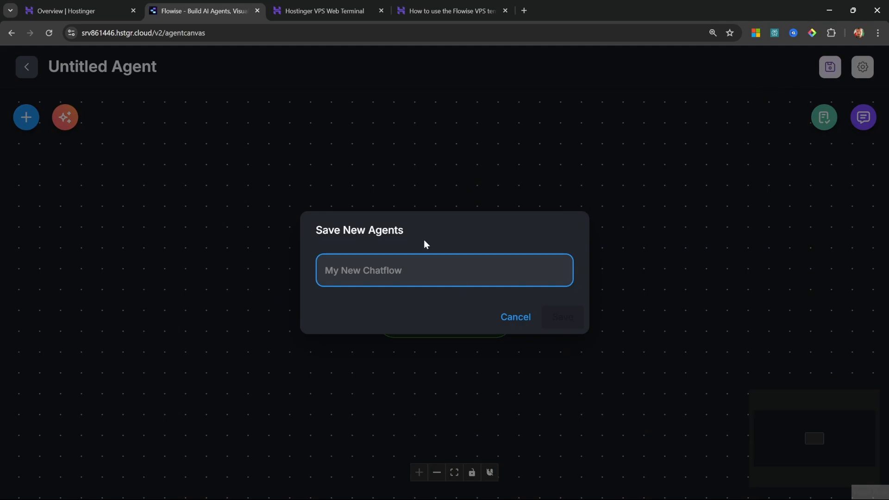
pyautogui.write('Hostinger Agent')
pyautogui.press('Return')
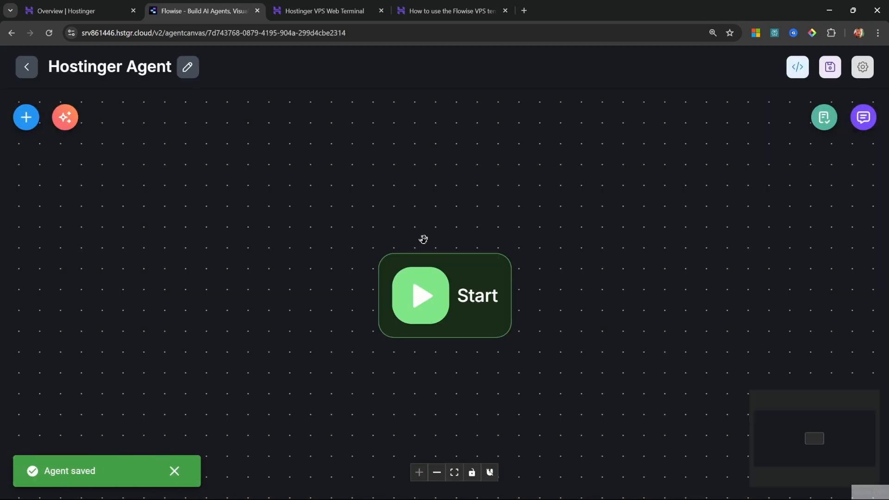
# Add an Agent node to the canvas, place it to the right of the Start node, and connect Start to it.
pyautogui.click(26, 117)
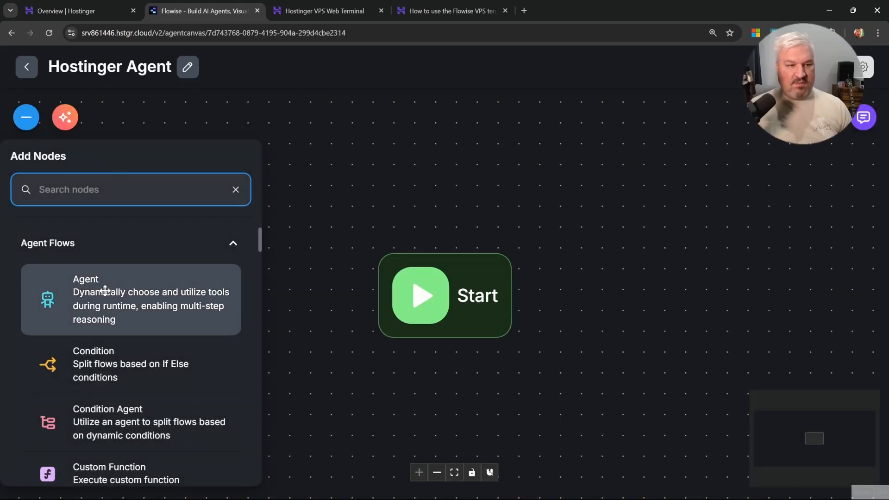
pyautogui.moveTo(80, 291); pyautogui.dragTo(649, 282)
pyautogui.moveTo(468, 300); pyautogui.dragTo(209, 276)
pyautogui.moveTo(681, 294); pyautogui.dragTo(482, 283)
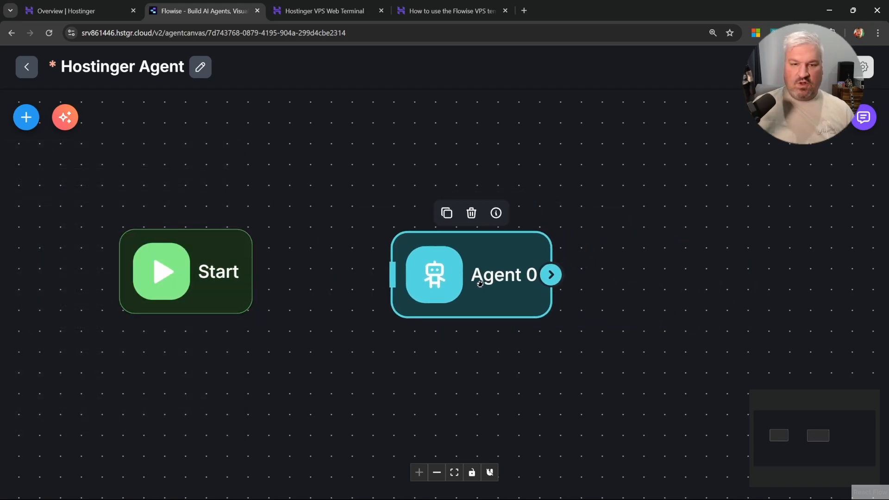
pyautogui.moveTo(259, 278); pyautogui.dragTo(392, 275)
pyautogui.moveTo(491, 274); pyautogui.dragTo(465, 271)
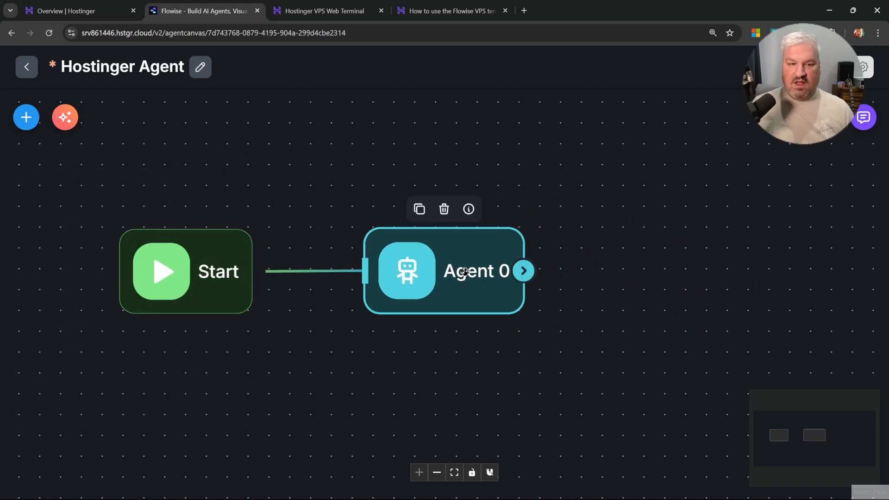
# Rename the Agent 0 node to "Customer Support" and choose ChatOpenAI as its model.
pyautogui.doubleClick(466, 269)
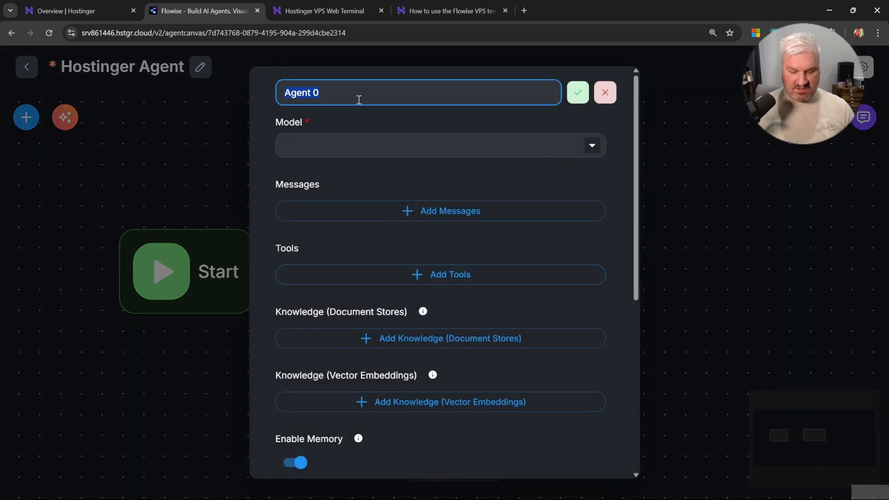
pyautogui.click(577, 93)
pyautogui.click(453, 147)
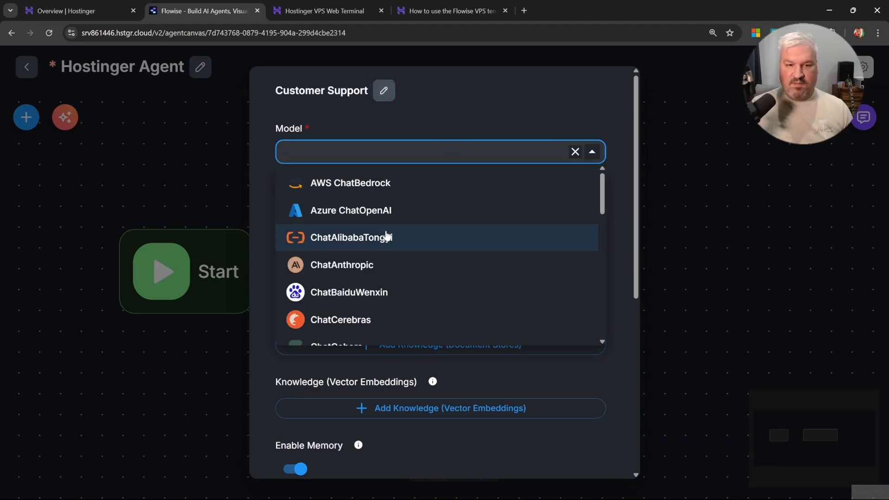
pyautogui.scroll(-7, 414, 233)
pyautogui.scroll(-3, 414, 234)
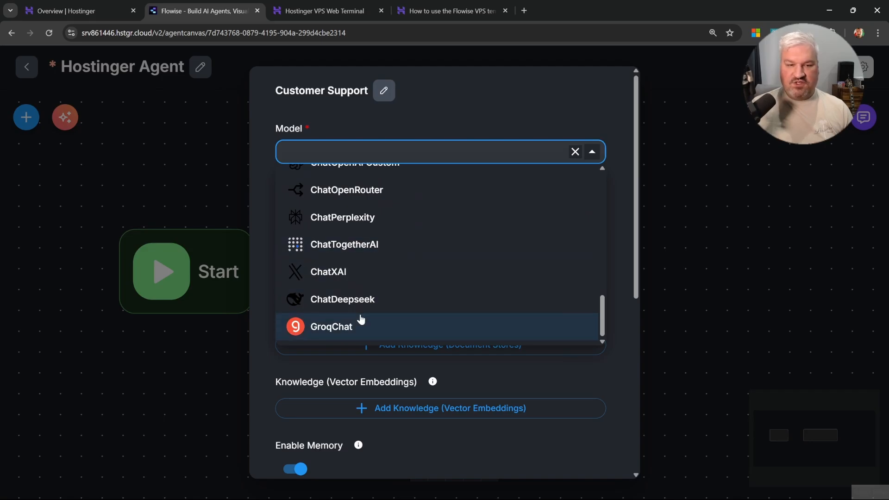
pyautogui.scroll(3, 357, 311)
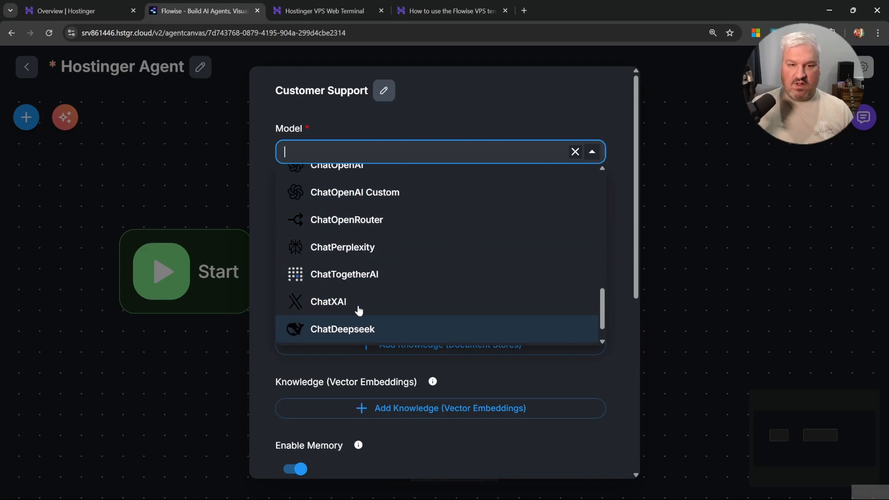
pyautogui.click(340, 240)
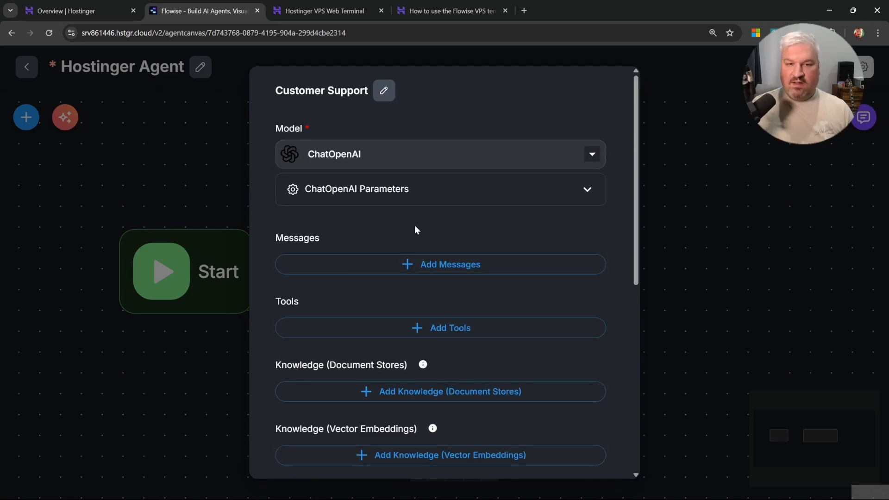
# Start a new OpenAI credential named "OpenAI API" in the ChatOpenAI parameters of the Customer Support agent.
pyautogui.click(420, 192)
pyautogui.scroll(-3, 557, 166)
pyautogui.click(577, 159)
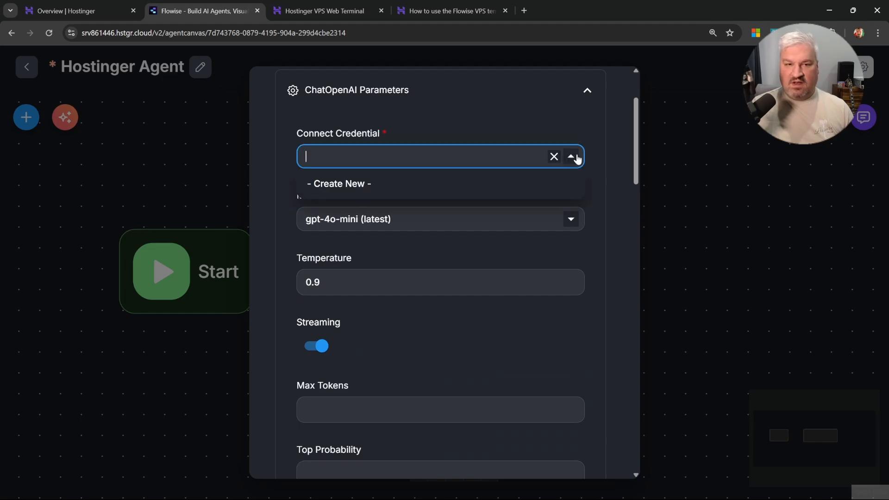
pyautogui.click(364, 188)
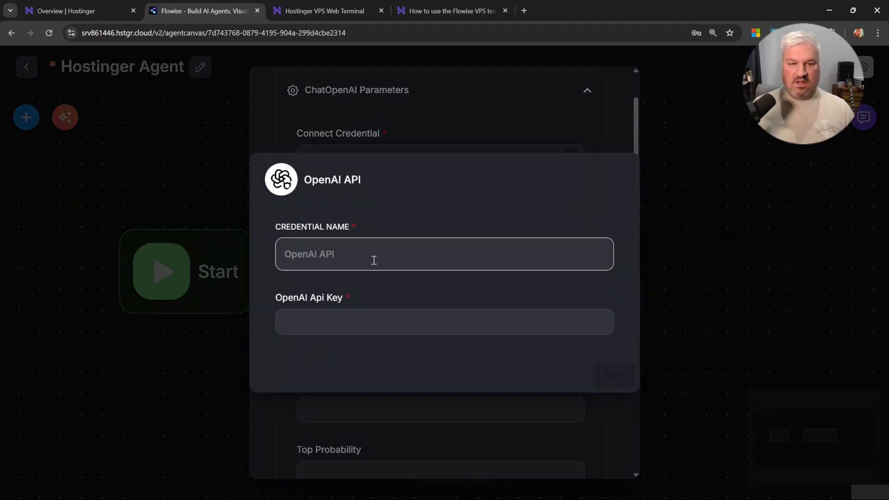
pyautogui.click(374, 260)
pyautogui.write('OpenAI API')
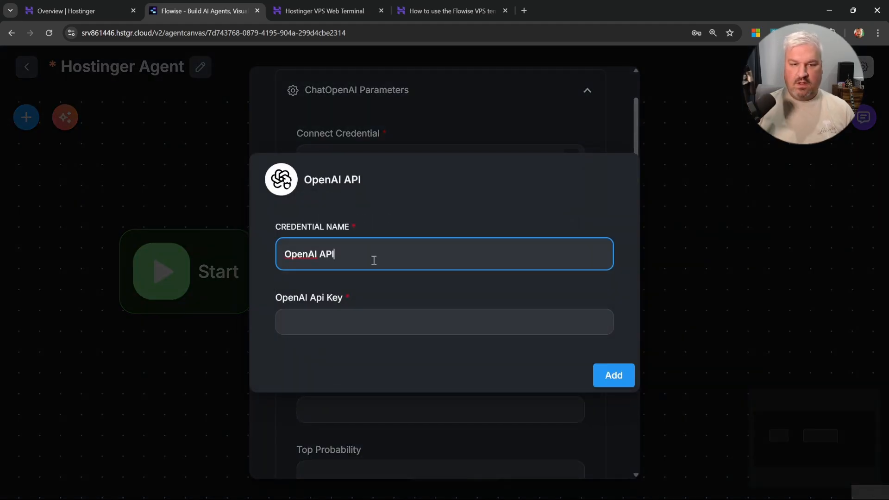
pyautogui.click(425, 317)
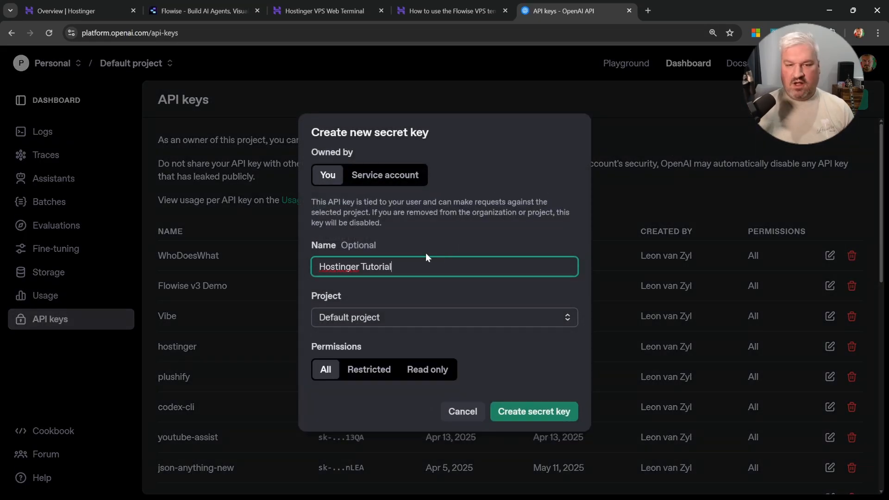
# Generate an OpenAI secret key named "Hostinger Tutorial", add it as the new credential's API key, and collapse the ChatOpenAI parameters.
pyautogui.press('Return')
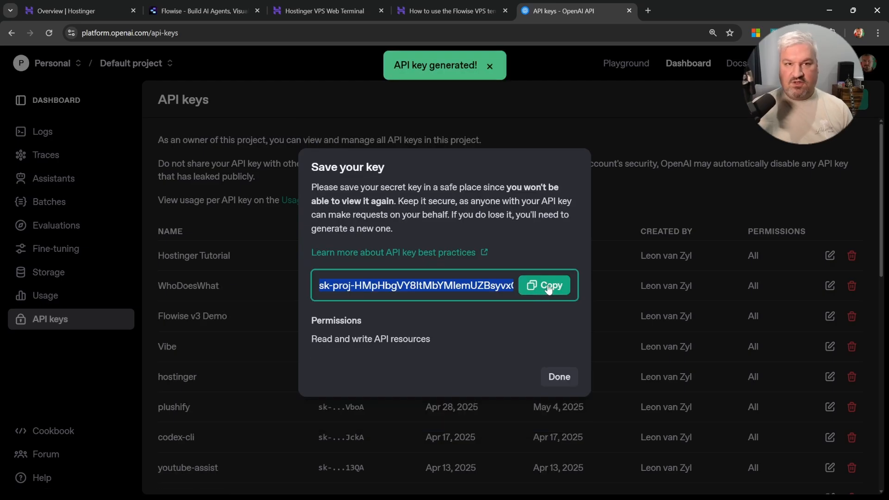
pyautogui.click(548, 286)
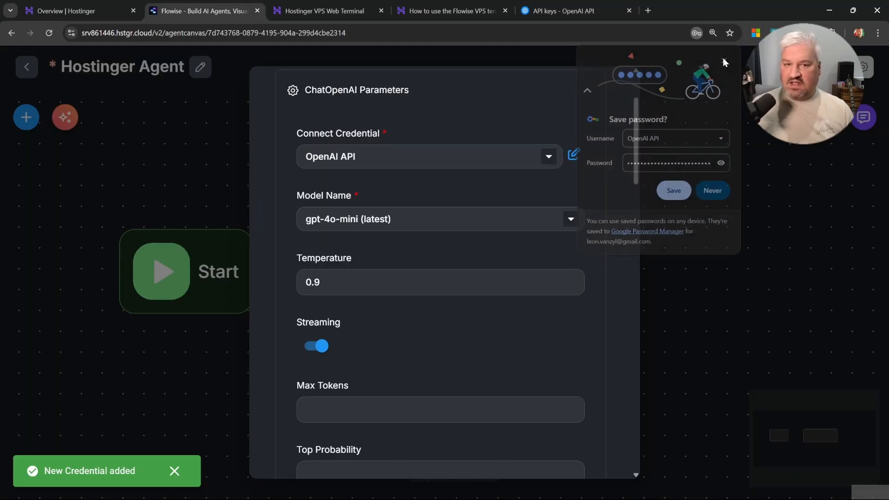
pyautogui.click(725, 58)
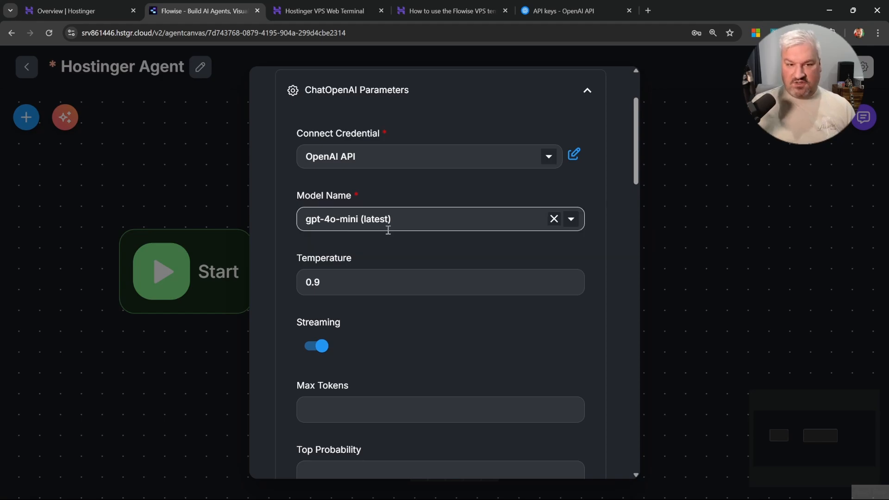
pyautogui.click(588, 92)
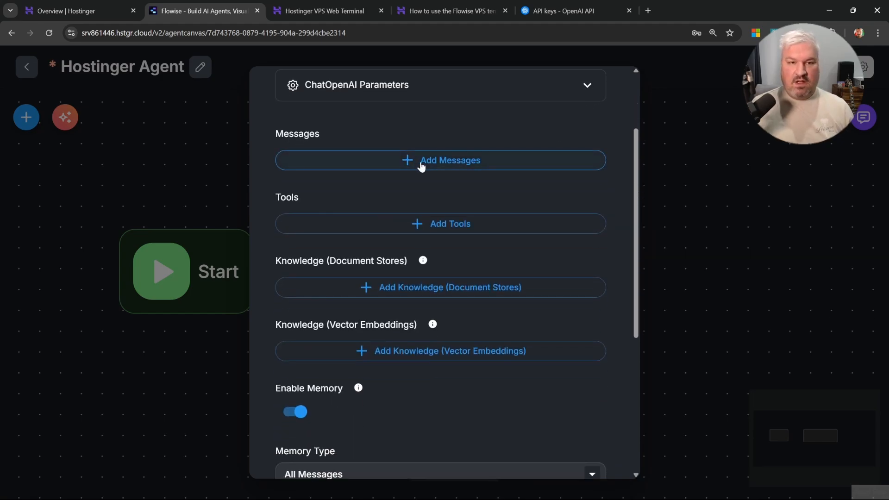
# Add a message to the Customer Support agent and set its role to System.
pyautogui.click(421, 162)
pyautogui.click(424, 199)
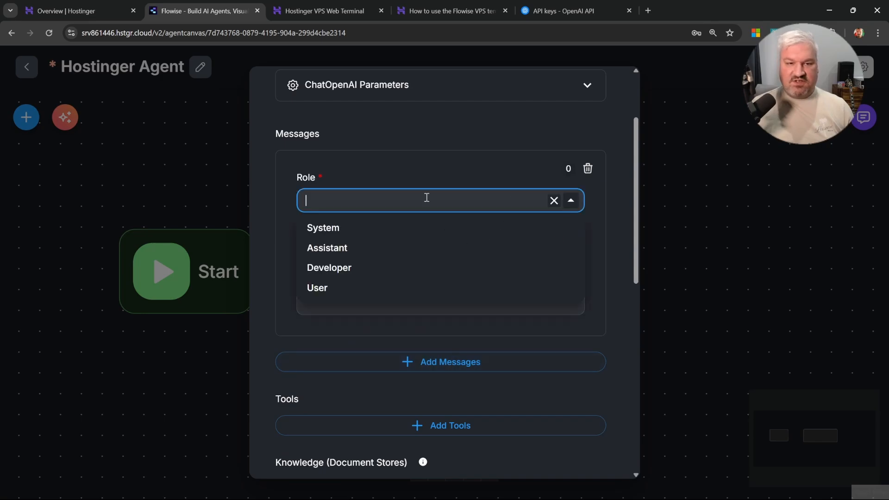
pyautogui.click(339, 227)
pyautogui.click(411, 279)
pyautogui.click(576, 242)
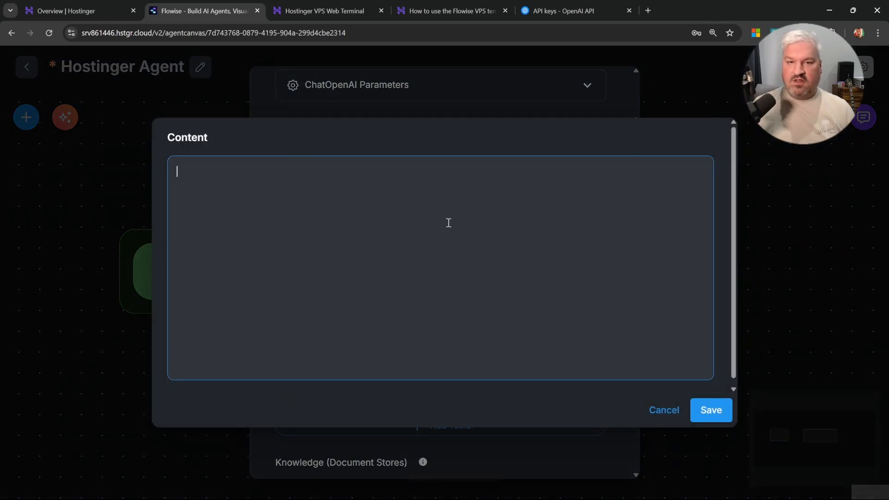
pyautogui.write('You are a customer sp')
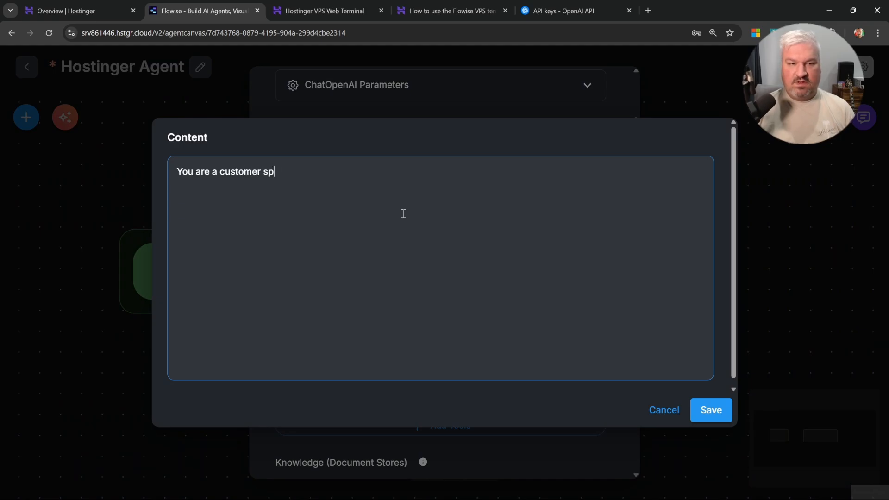
pyautogui.hotkey('ctrl', 'a')
pyautogui.press('BackSpace')
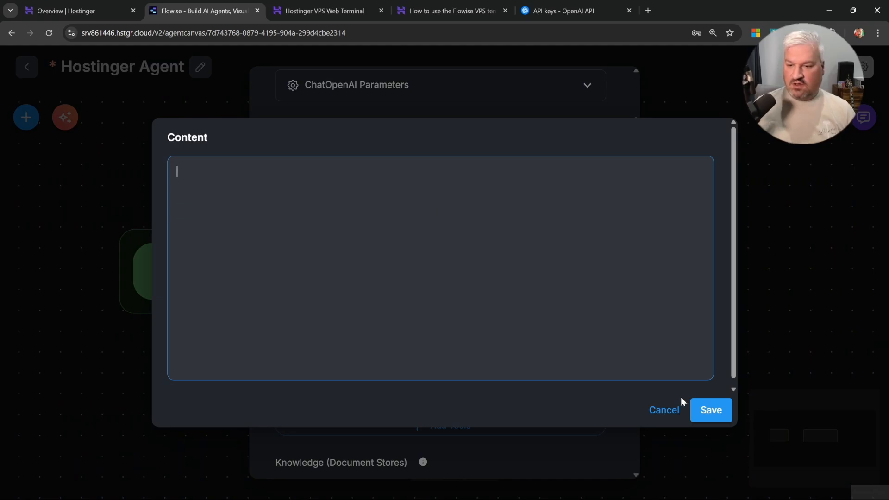
pyautogui.click(665, 409)
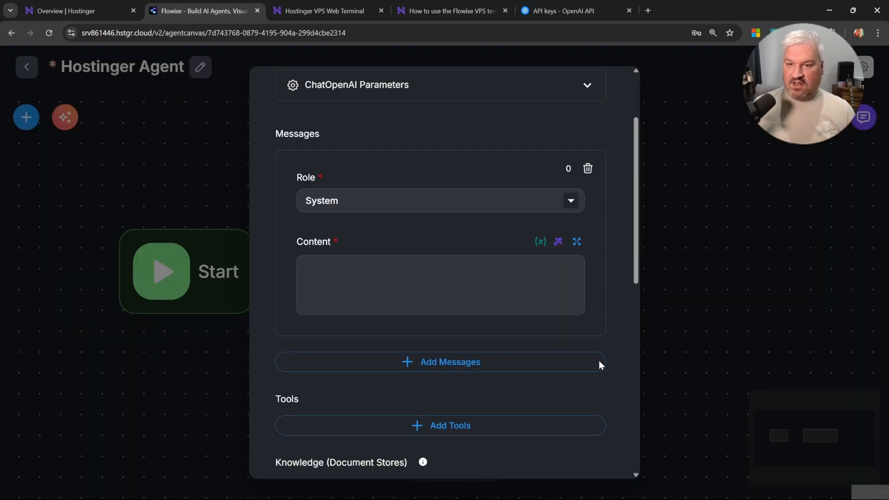
# Generate the system message from "A customer support agent for a restaurant called the Oak and Barrel", review it, and apply it.
pyautogui.click(558, 242)
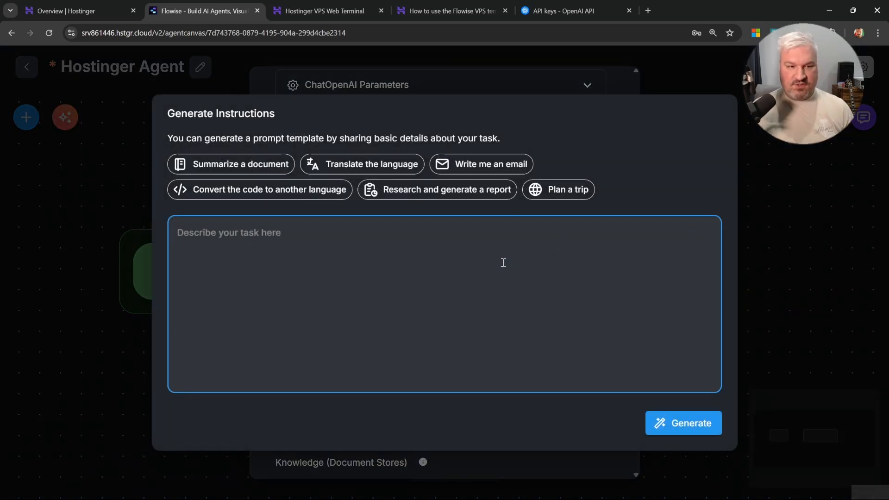
pyautogui.write('A customer support agent for a restaurant called the Oak and Barrel')
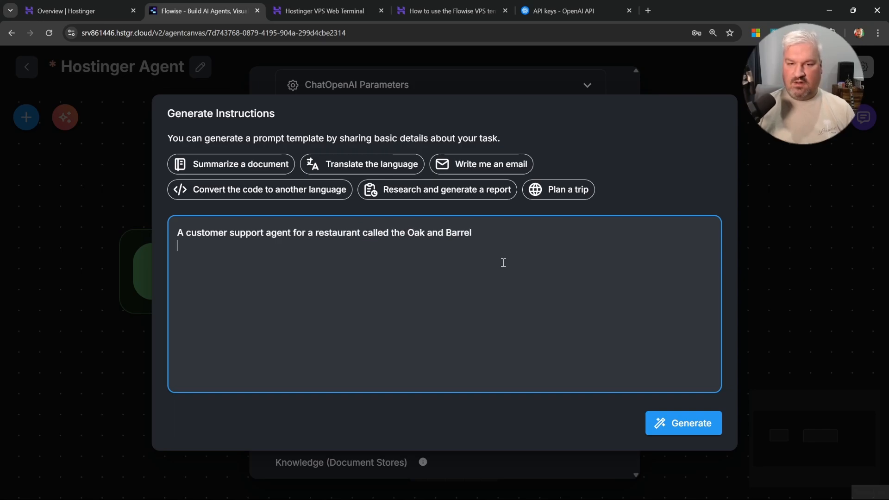
pyautogui.click(710, 425)
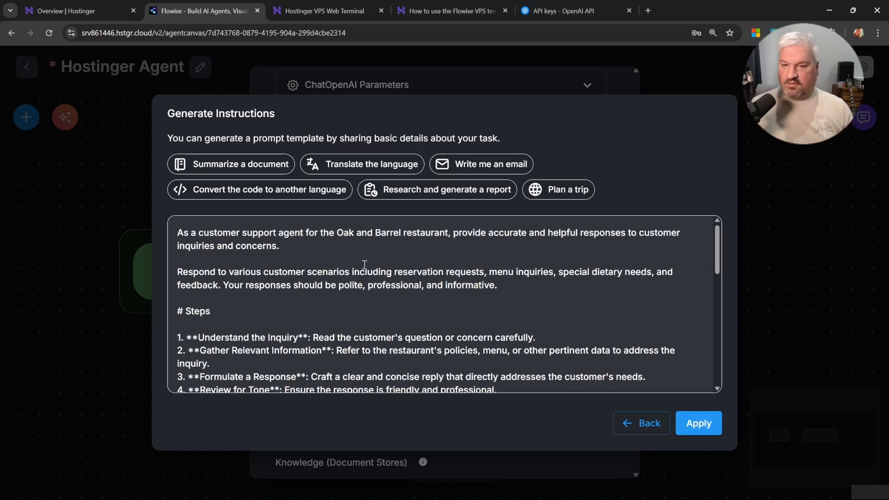
pyautogui.scroll(-3, 364, 265)
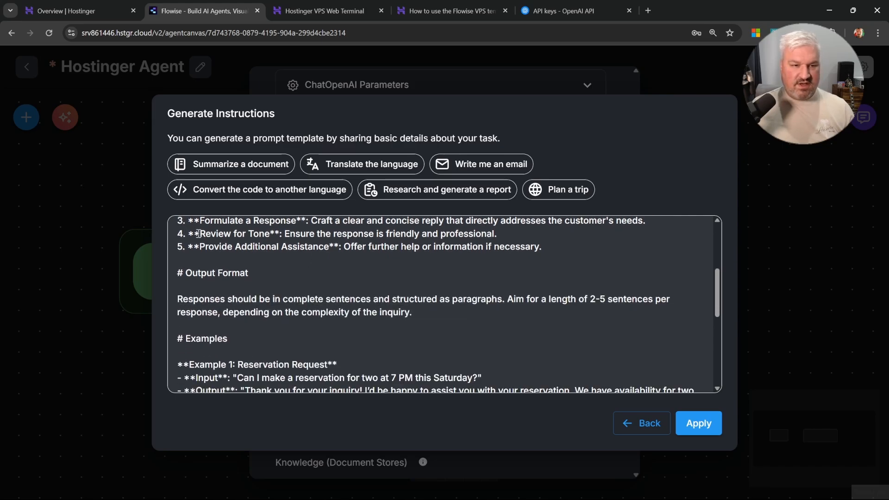
pyautogui.scroll(2, 198, 234)
pyautogui.scroll(-3, 251, 305)
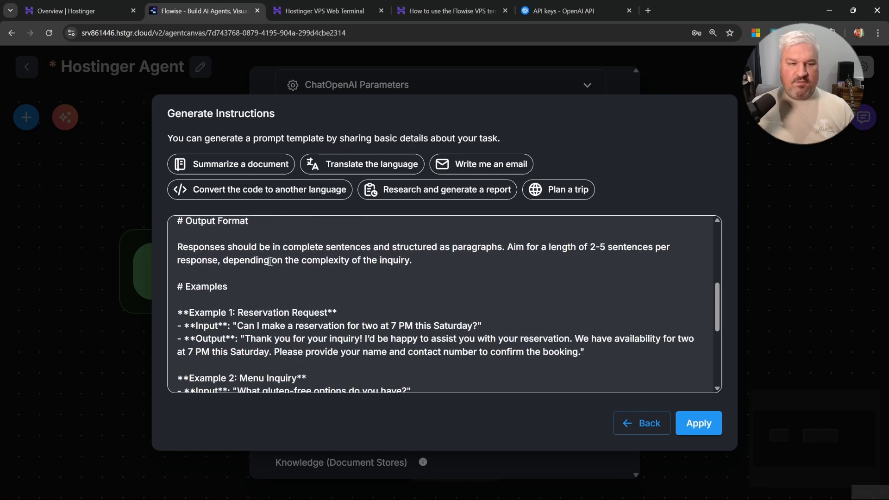
pyautogui.scroll(-3, 321, 318)
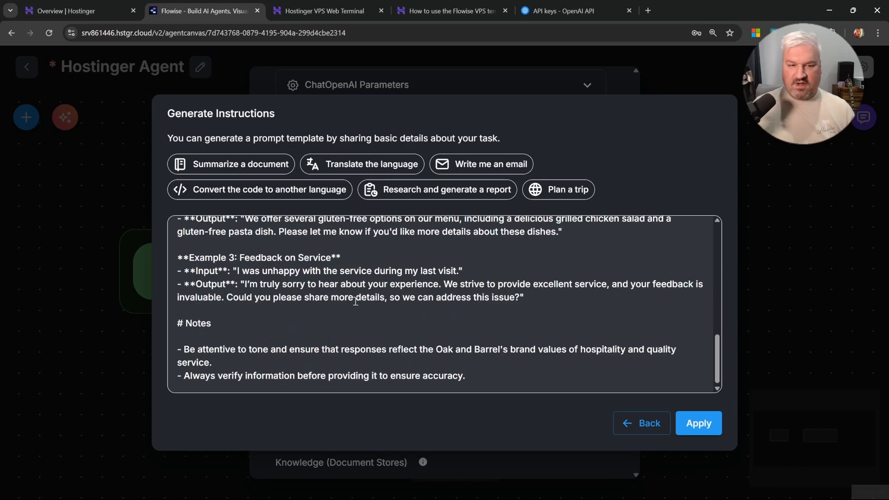
pyautogui.click(696, 423)
# Close the Customer Support node's settings and save the agentflow.
pyautogui.scroll(-4, 397, 239)
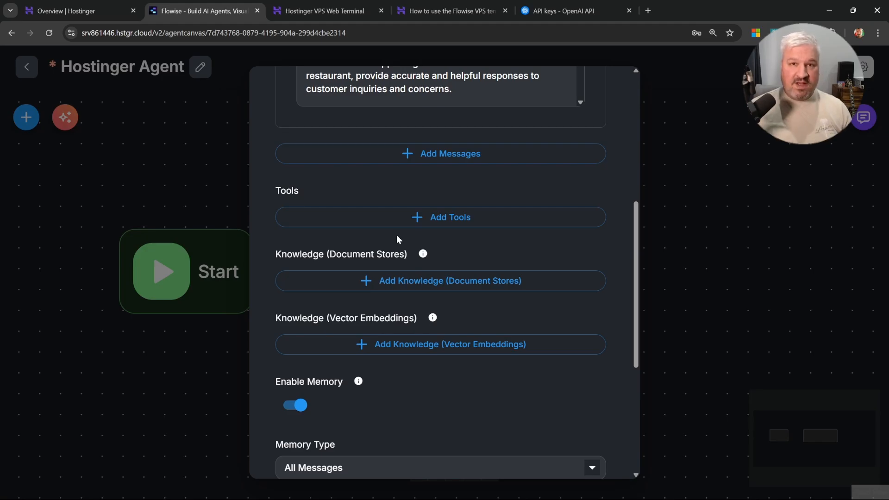
pyautogui.click(687, 202)
pyautogui.hotkey('ctrl', 's')
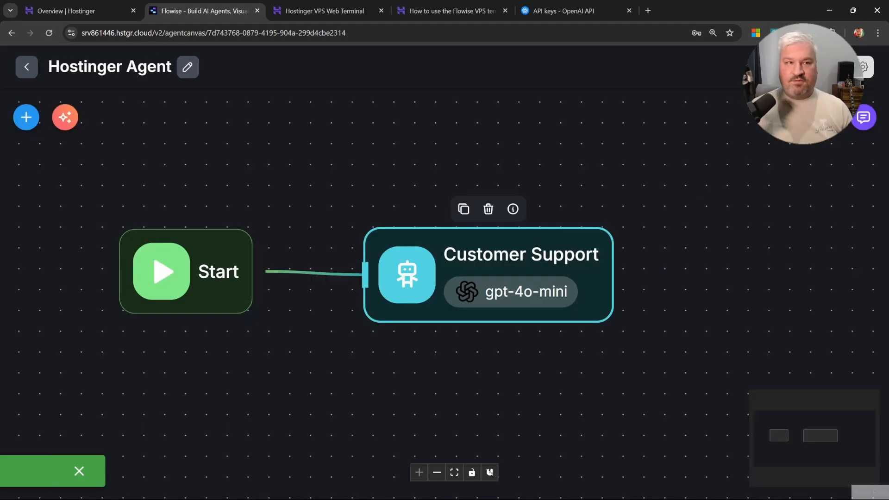
# Leave the agentflow, create a document store named "Oak and Barrel Restaurant", and open it.
pyautogui.click(27, 66)
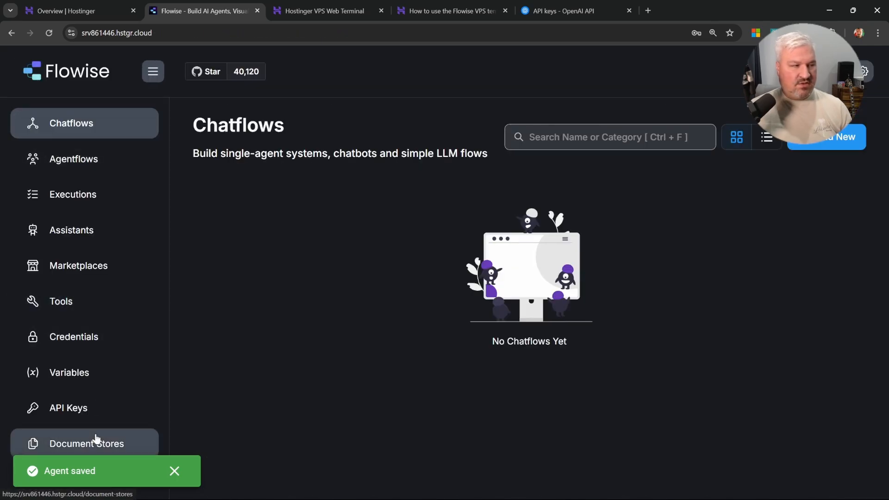
pyautogui.click(106, 442)
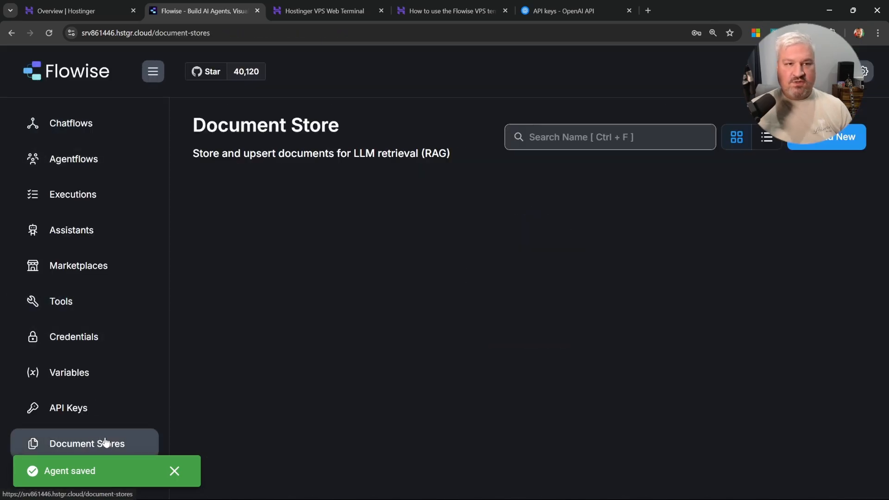
pyautogui.click(836, 135)
pyautogui.write('Oak ')
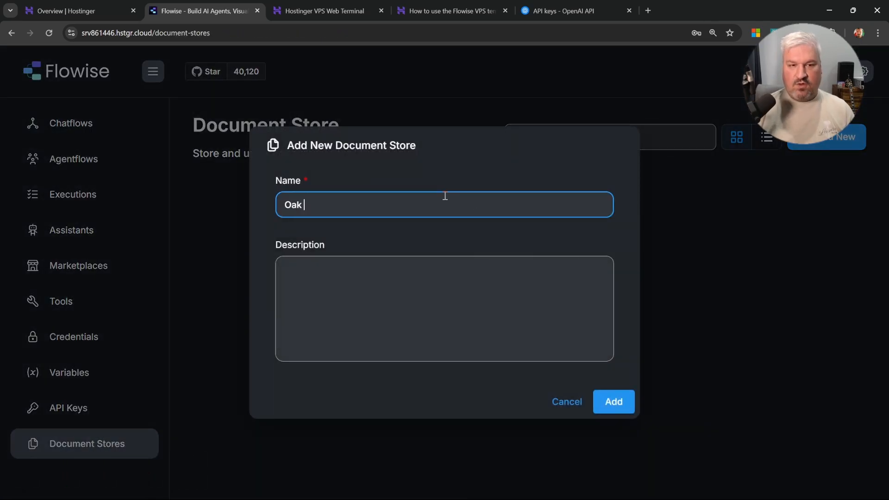
pyautogui.write('and Barrel Restaurant')
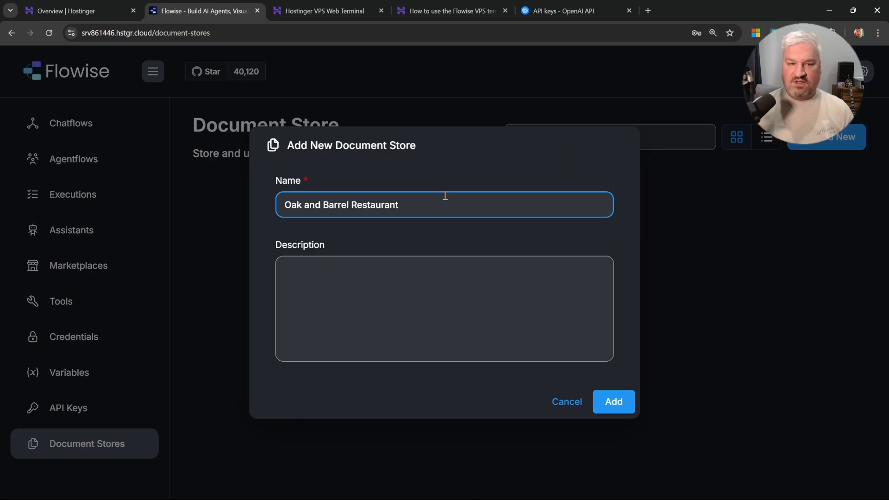
pyautogui.click(627, 402)
pyautogui.click(315, 217)
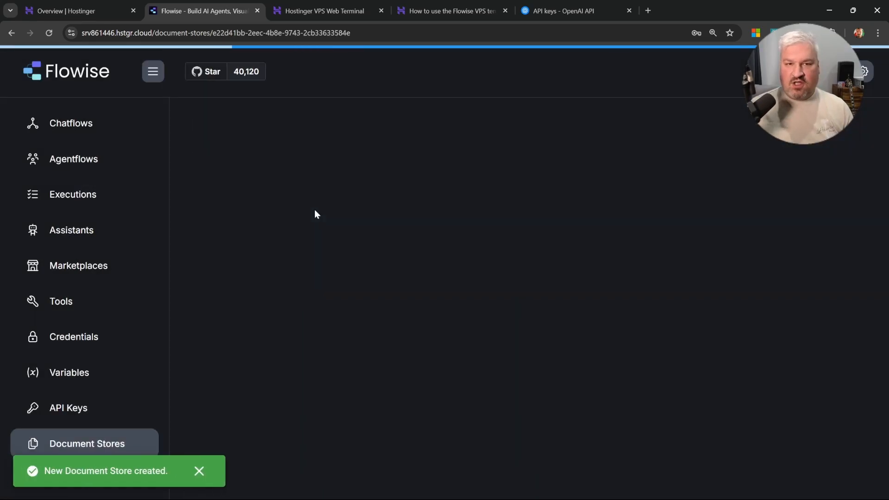
# Add a Docx File loader with oak-and-barrel-qa.docx and choose the Recursive Character Text Splitter.
pyautogui.click(700, 130)
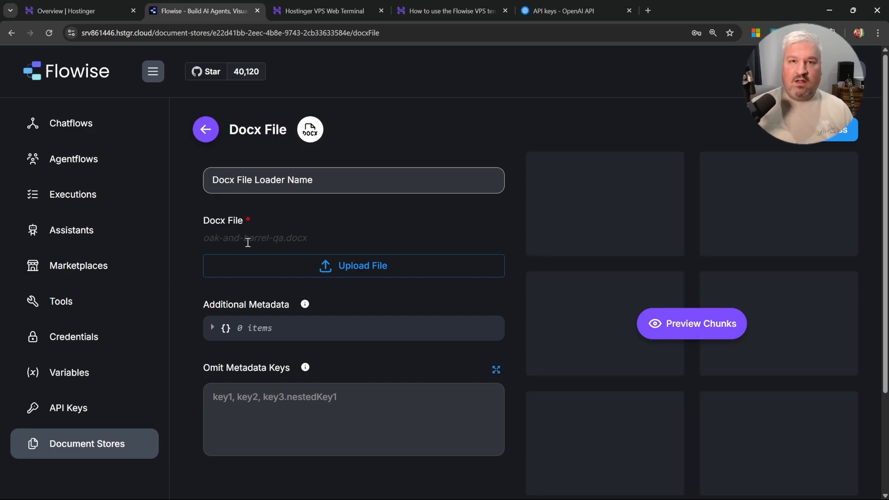
pyautogui.scroll(-2, 263, 241)
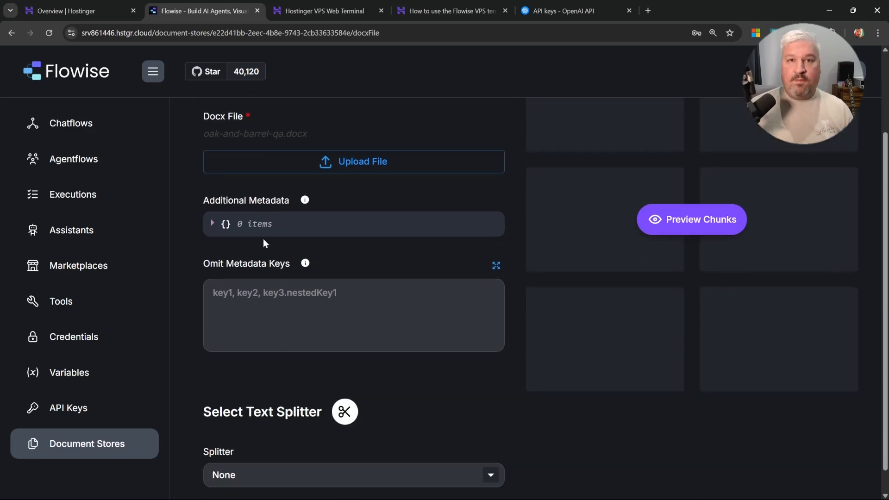
pyautogui.scroll(-1, 264, 240)
pyautogui.click(290, 448)
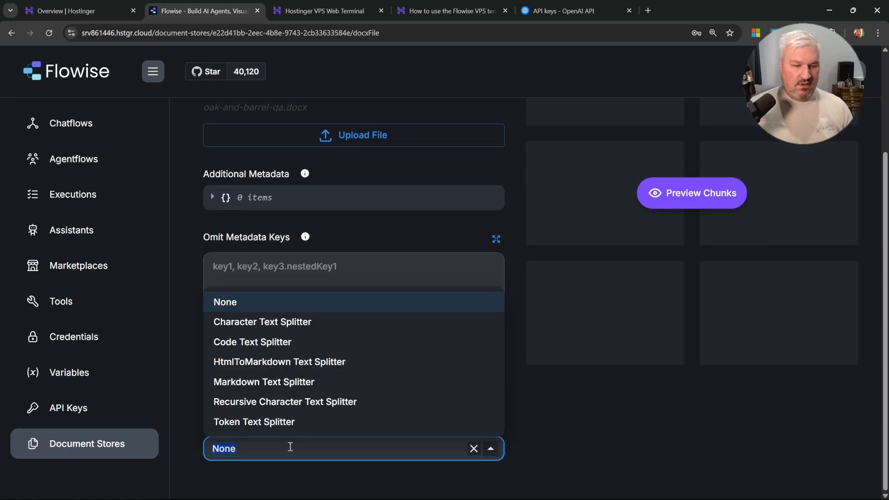
pyautogui.click(266, 401)
pyautogui.scroll(-4, 351, 346)
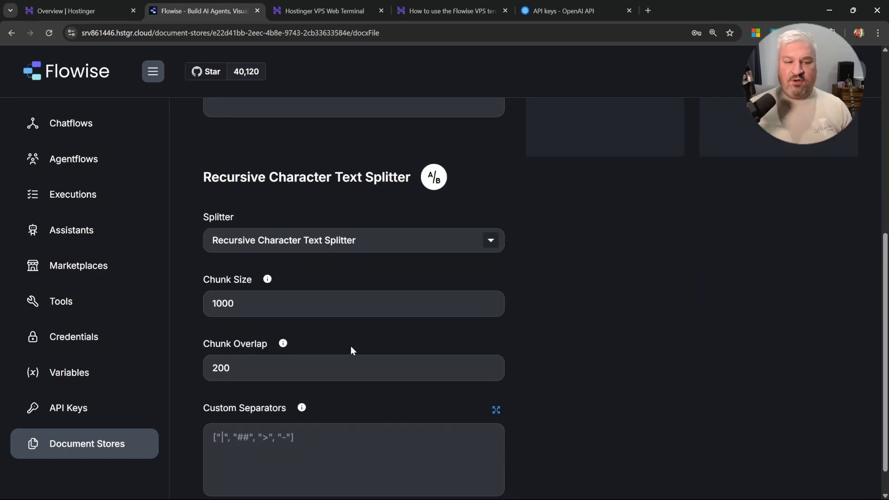
pyautogui.scroll(-1, 278, 310)
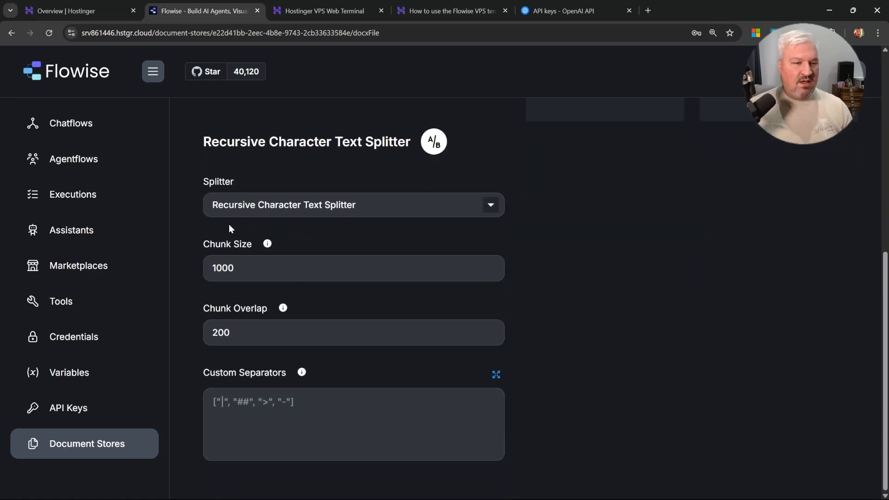
# Preview the chunks of the Docx file and process the document.
pyautogui.scroll(9, 407, 401)
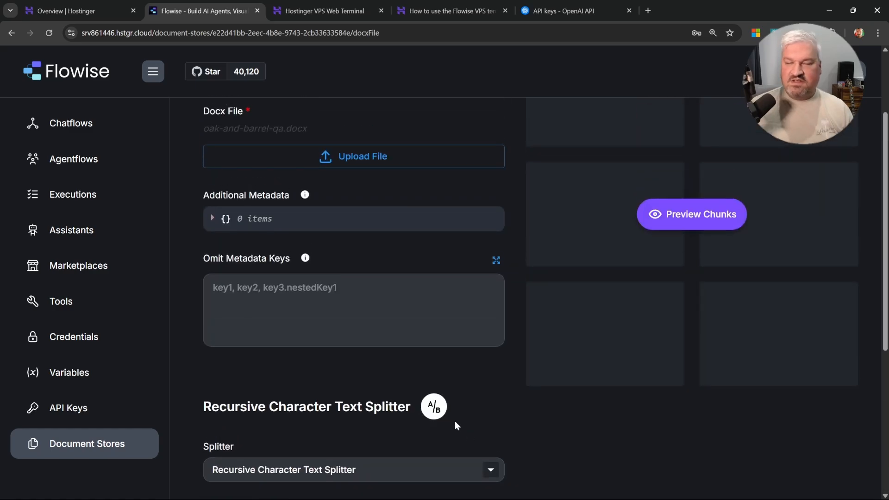
pyautogui.click(703, 322)
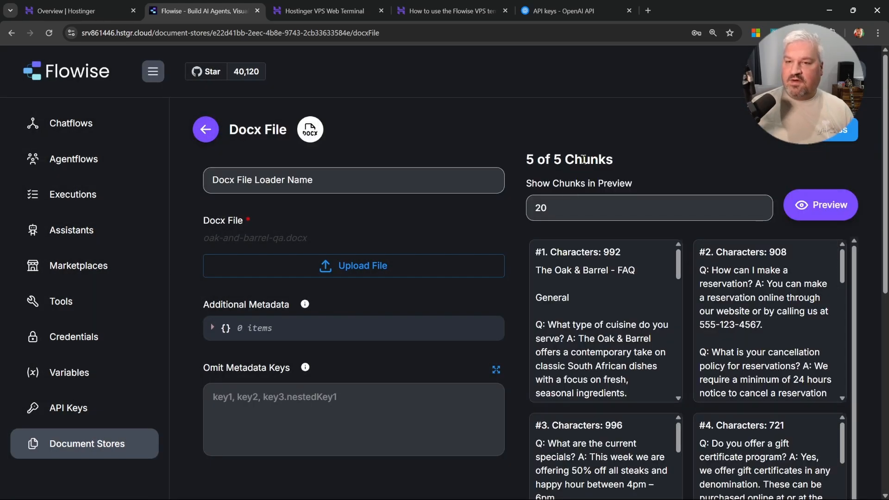
pyautogui.click(820, 130)
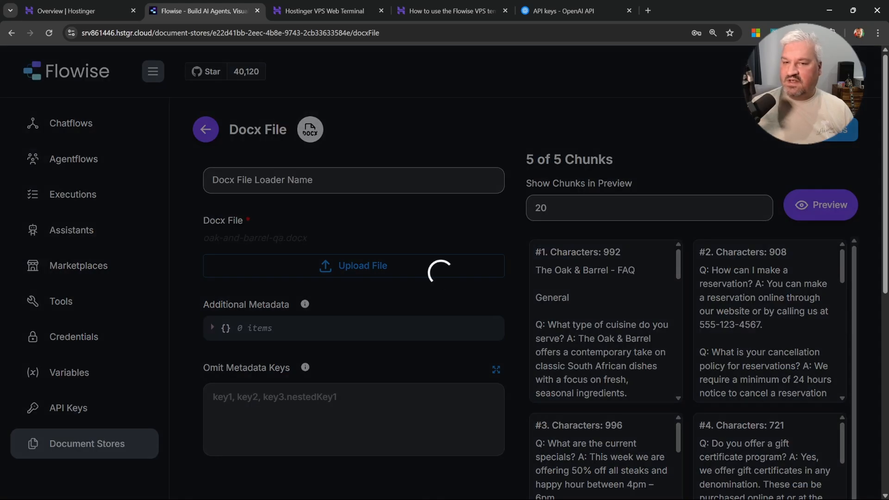
# Add a Csv File loader with menu.csv, then preview its chunks and process it.
pyautogui.click(690, 129)
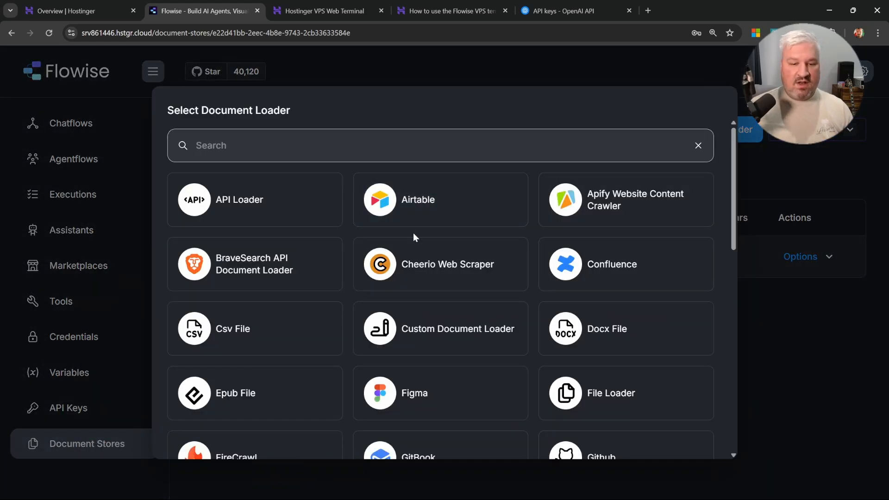
pyautogui.click(250, 332)
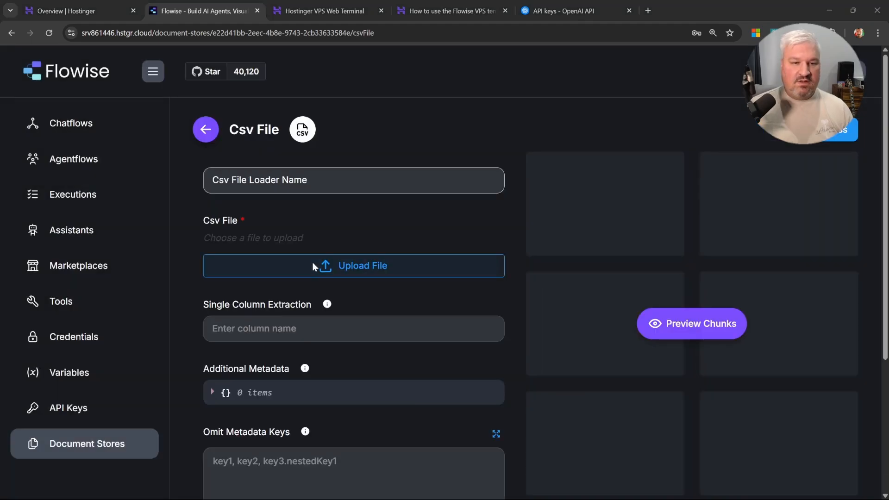
pyautogui.click(315, 262)
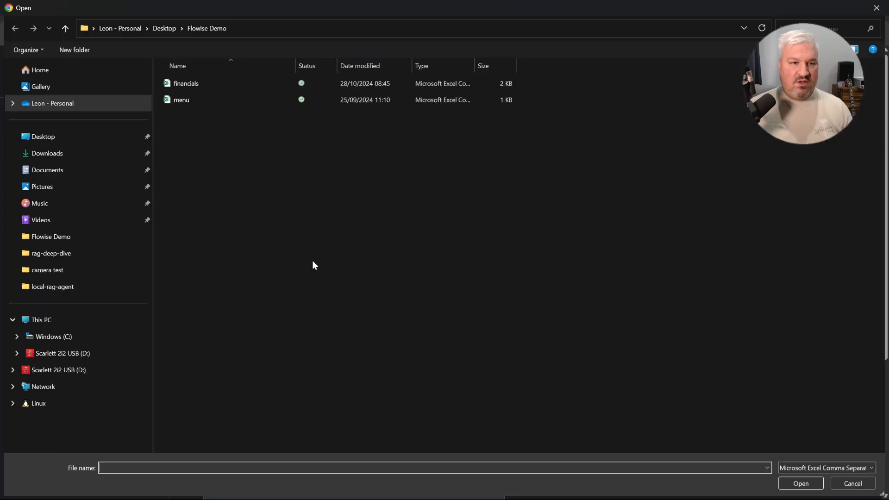
pyautogui.doubleClick(181, 101)
pyautogui.click(698, 321)
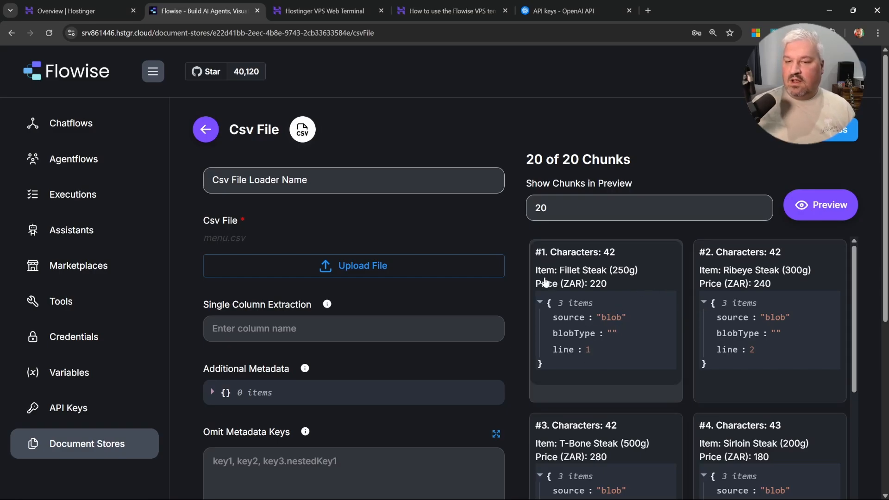
pyautogui.click(832, 139)
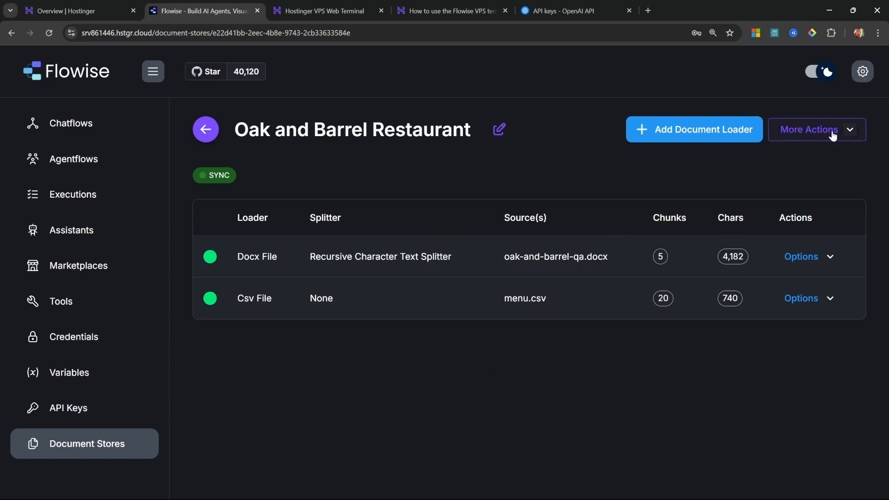
# Start upserting all chunks of the document store and choose OpenAI Embeddings as the embeddings provider.
pyautogui.click(850, 133)
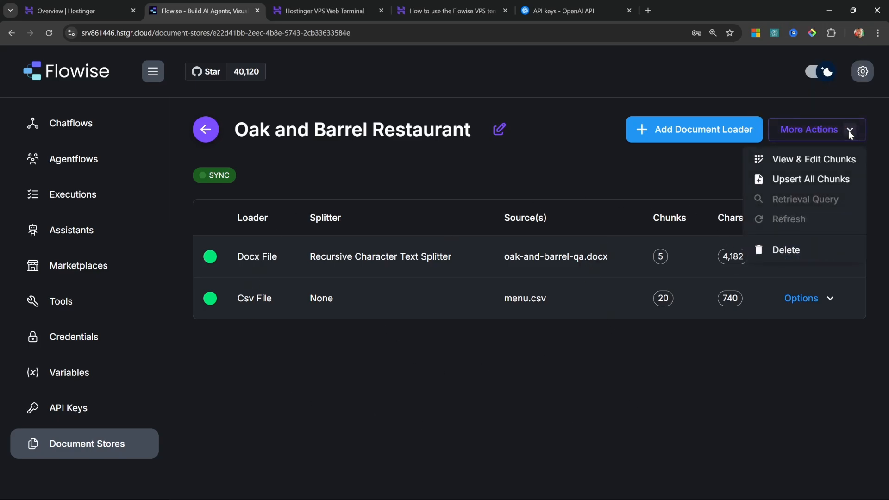
pyautogui.click(822, 183)
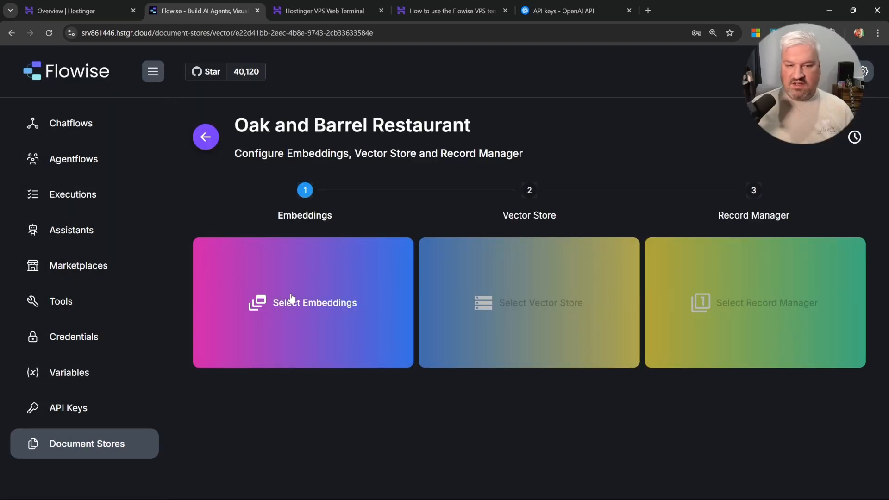
pyautogui.click(292, 292)
pyautogui.scroll(-1, 453, 388)
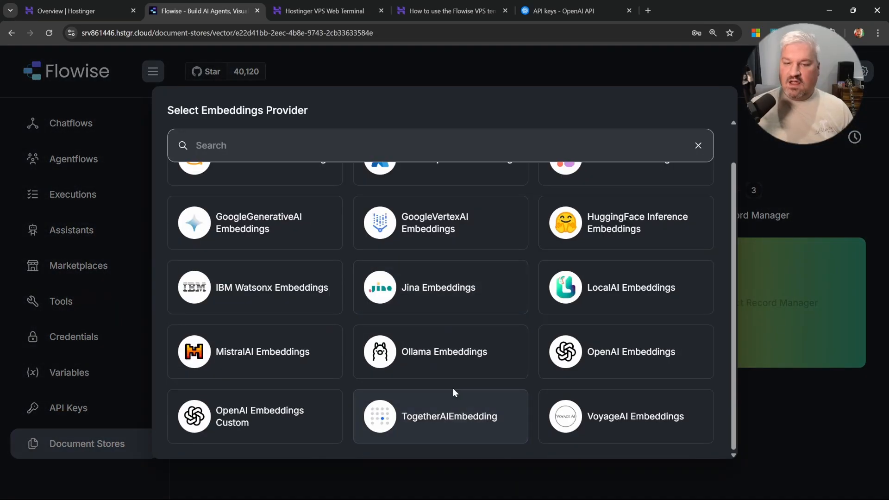
pyautogui.click(616, 359)
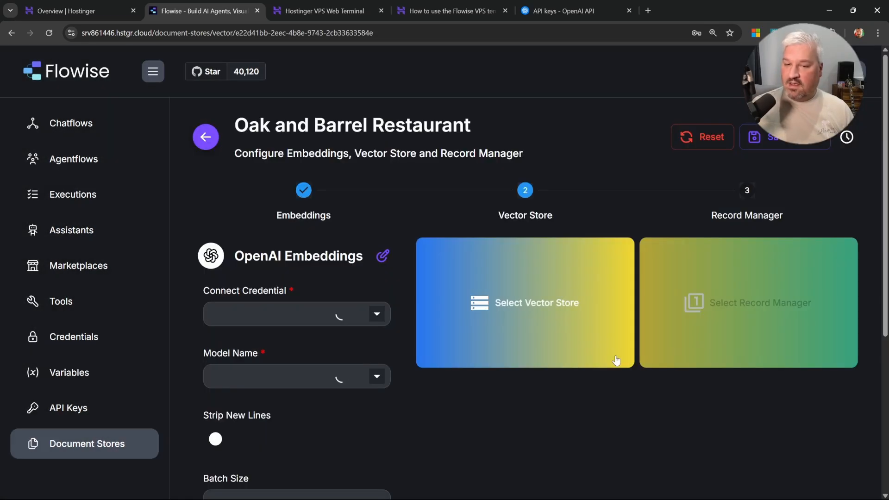
# Connect the OpenAI API credential to the embeddings and set the model to text-embedding-3-small.
pyautogui.scroll(-2, 469, 337)
pyautogui.click(377, 209)
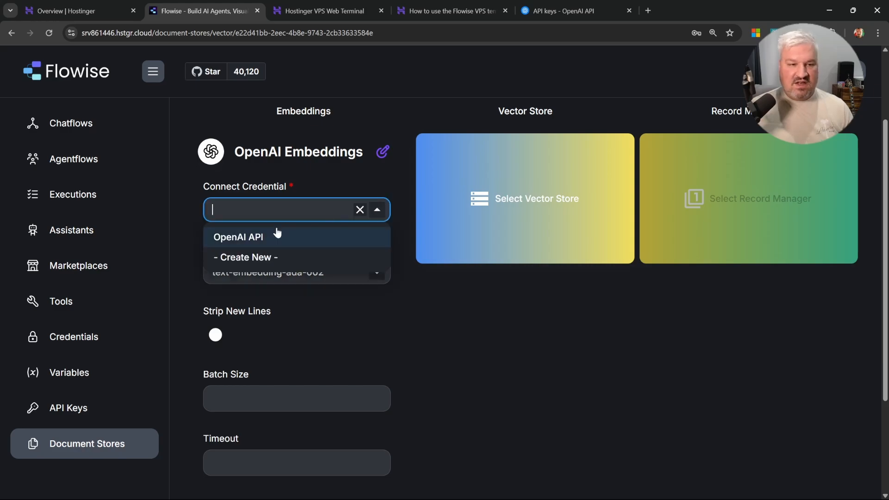
pyautogui.click(248, 239)
pyautogui.click(377, 272)
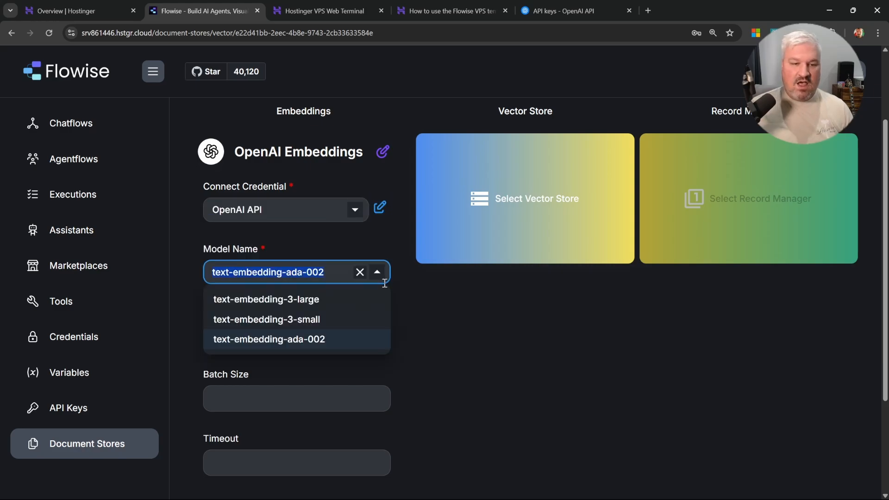
pyautogui.click(295, 320)
pyautogui.scroll(1, 262, 185)
pyautogui.scroll(-4, 262, 169)
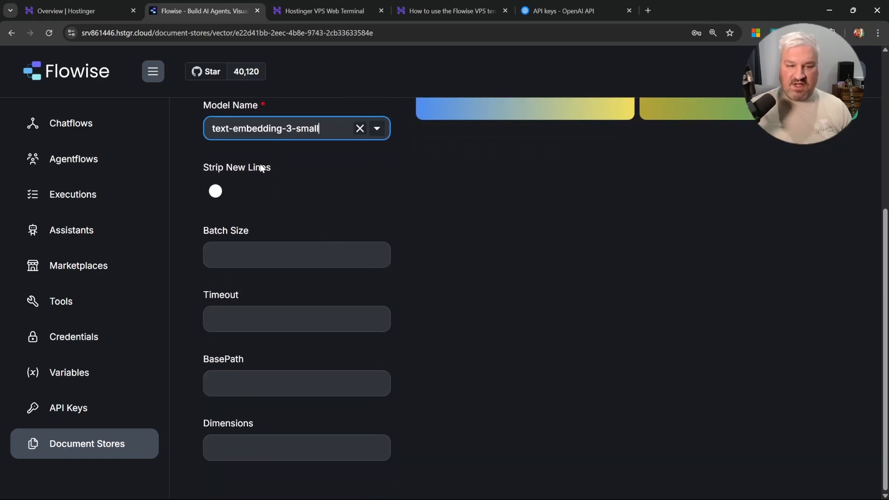
pyautogui.scroll(4, 287, 380)
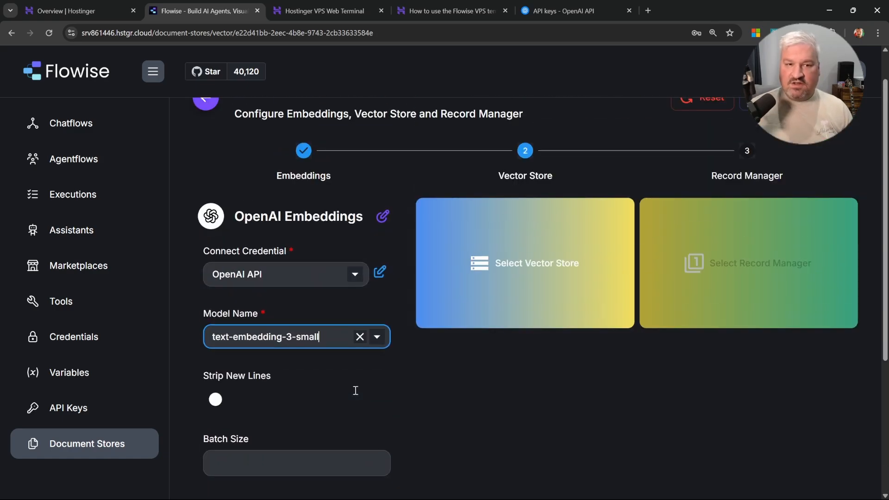
# Select Postgres as the vector store and start a new credential named "Postgres API".
pyautogui.click(560, 260)
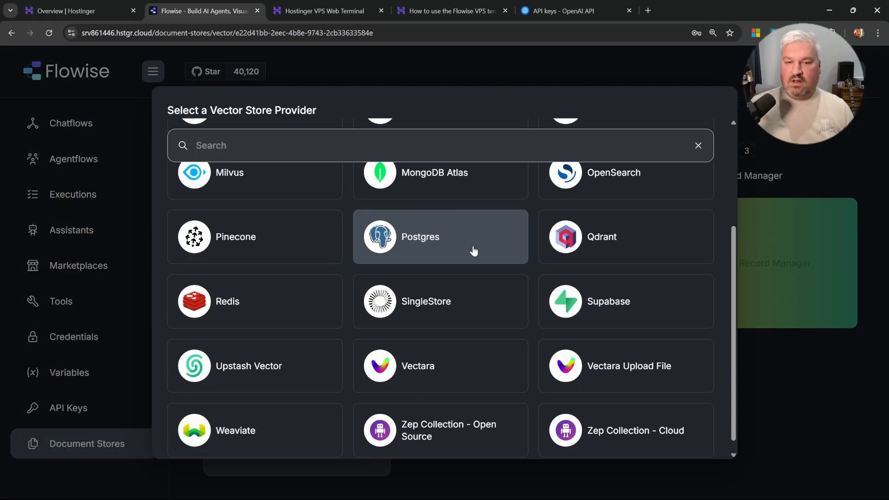
pyautogui.click(473, 251)
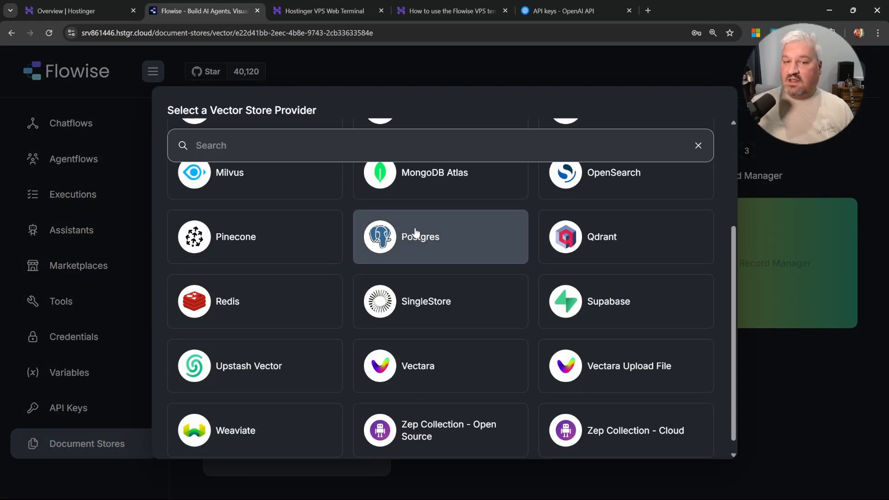
pyautogui.click(600, 276)
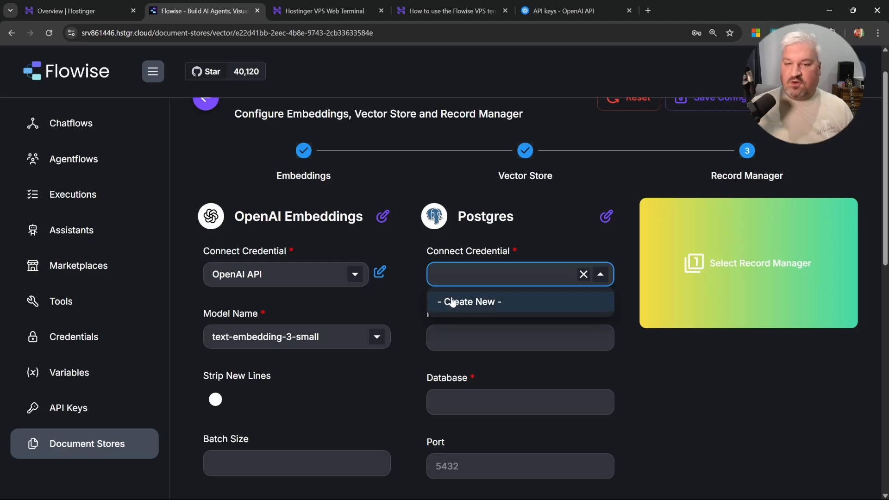
pyautogui.click(479, 303)
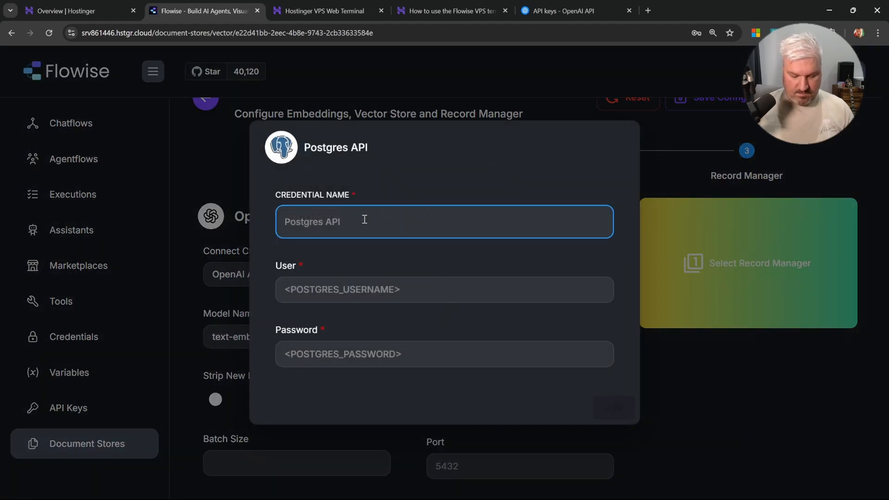
pyautogui.write('Postgres API')
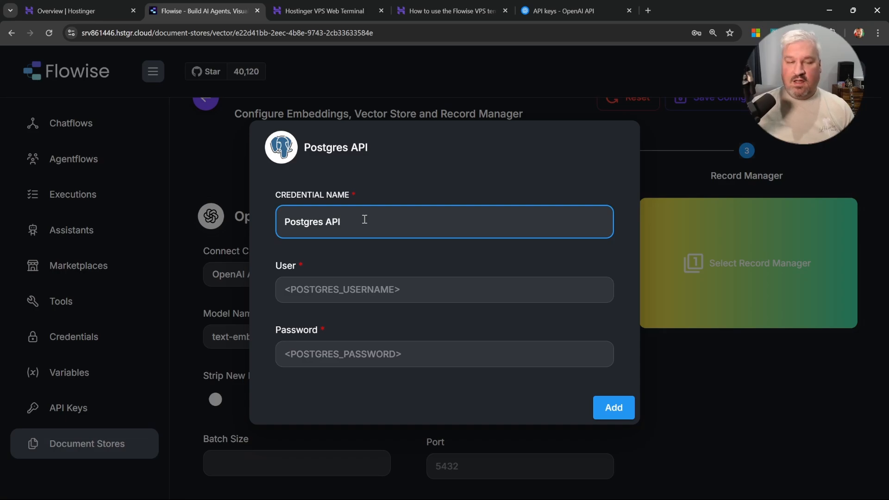
pyautogui.click(356, 278)
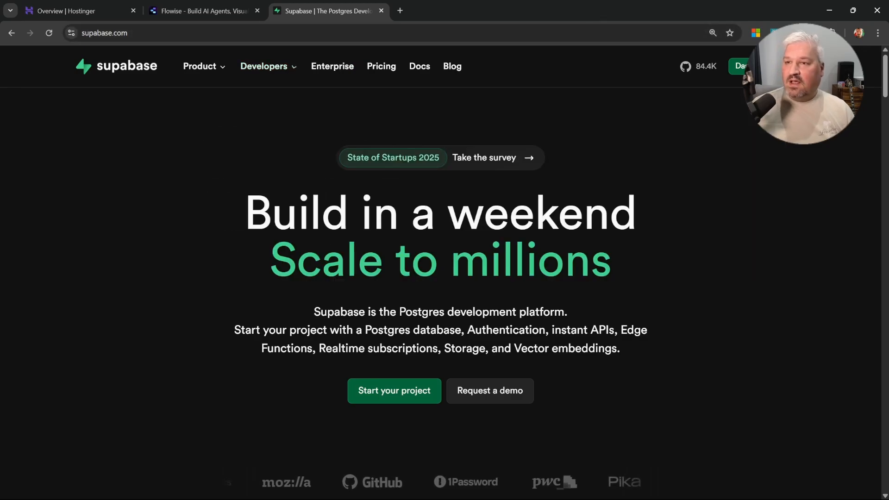
# Switch to the Supabase dashboard and start a new project named "Hostinger", entering its database password.
pyautogui.click(739, 66)
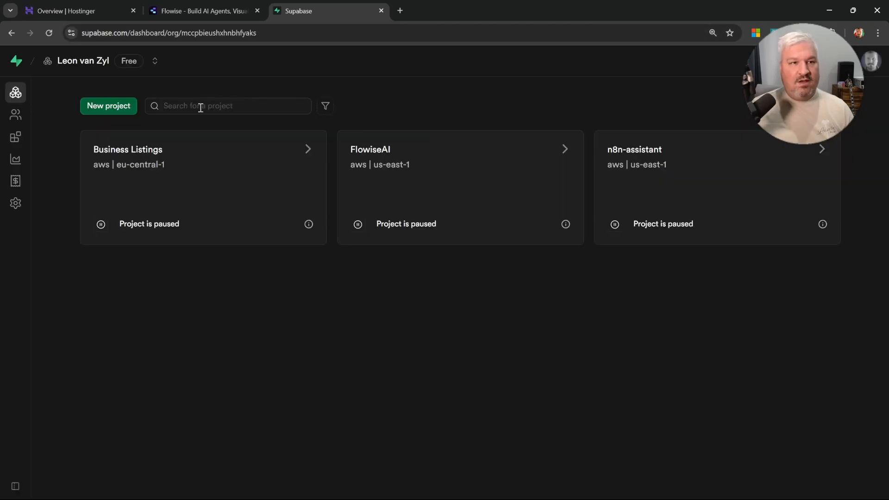
pyautogui.click(126, 106)
pyautogui.click(424, 231)
pyautogui.write('Hostinger')
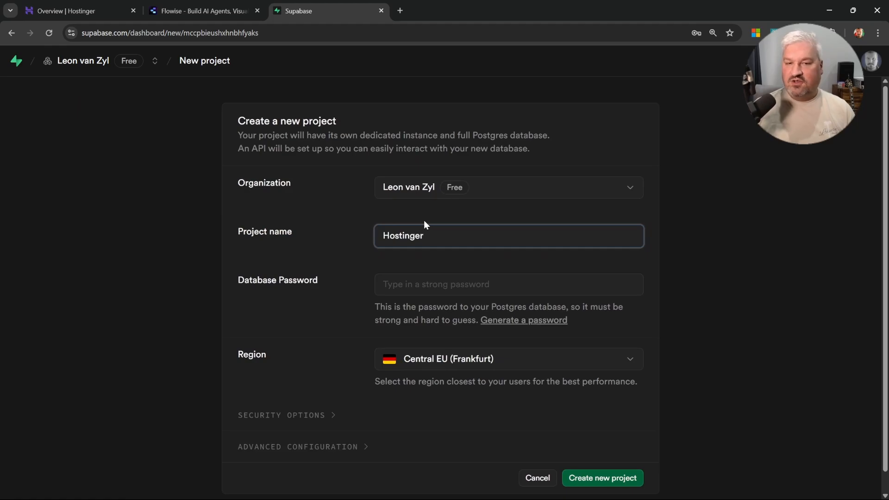
pyautogui.press('Tab')
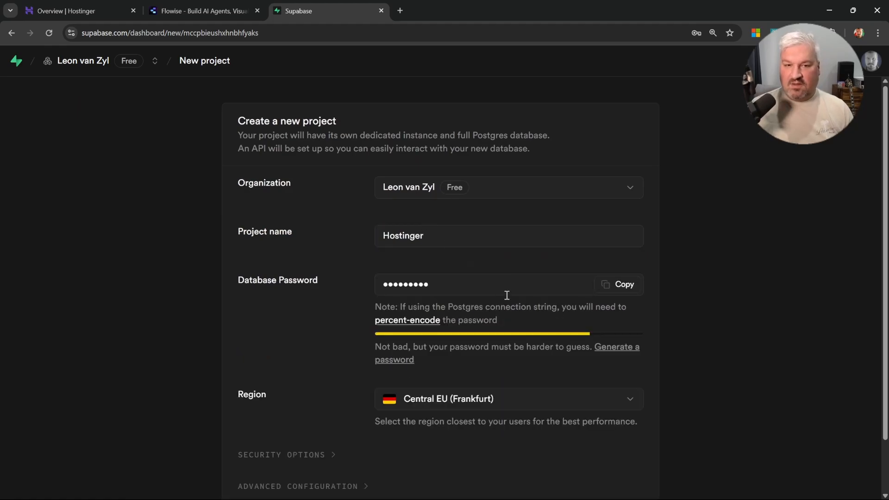
# Set the project's region to East US (North Virginia) and create the project.
pyautogui.scroll(-2, 507, 296)
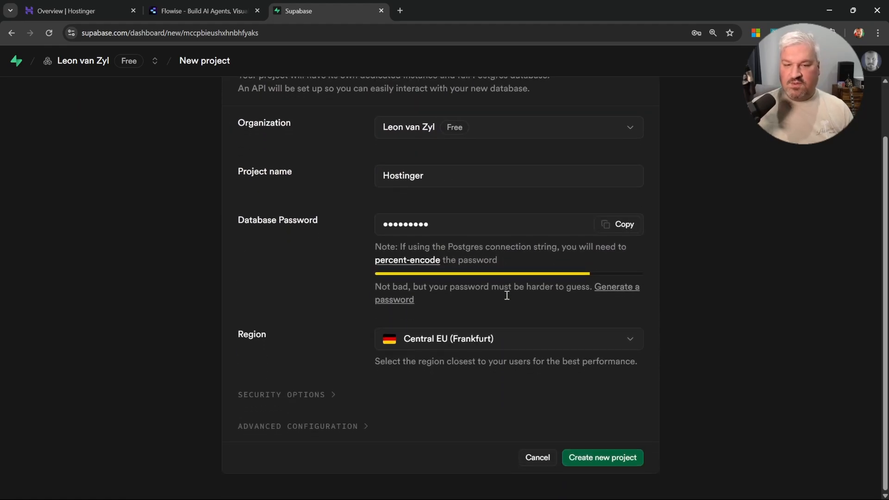
pyautogui.click(549, 345)
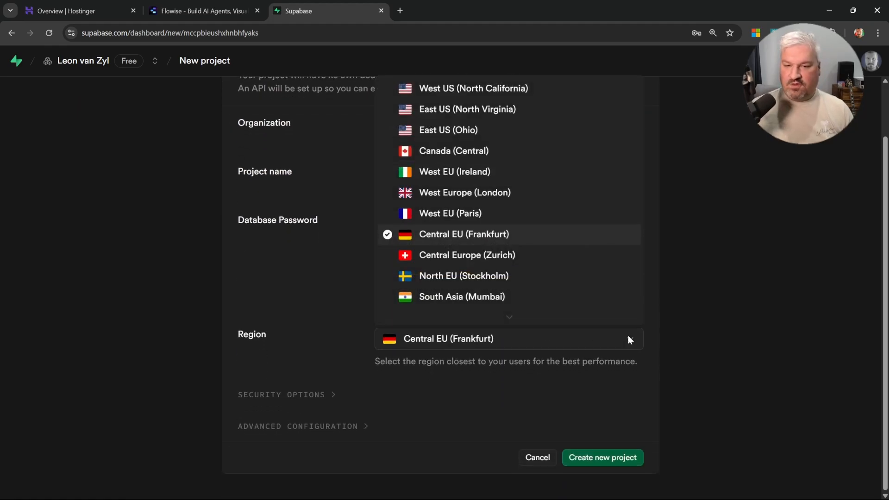
pyautogui.click(475, 109)
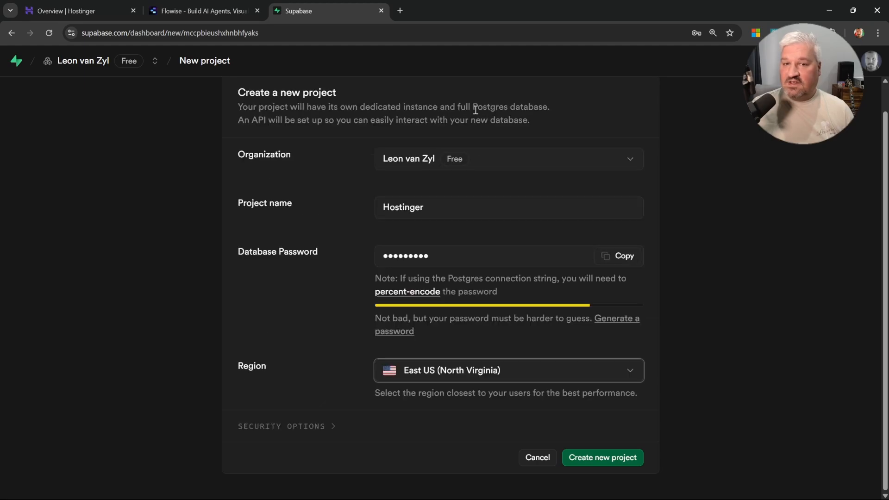
pyautogui.click(614, 462)
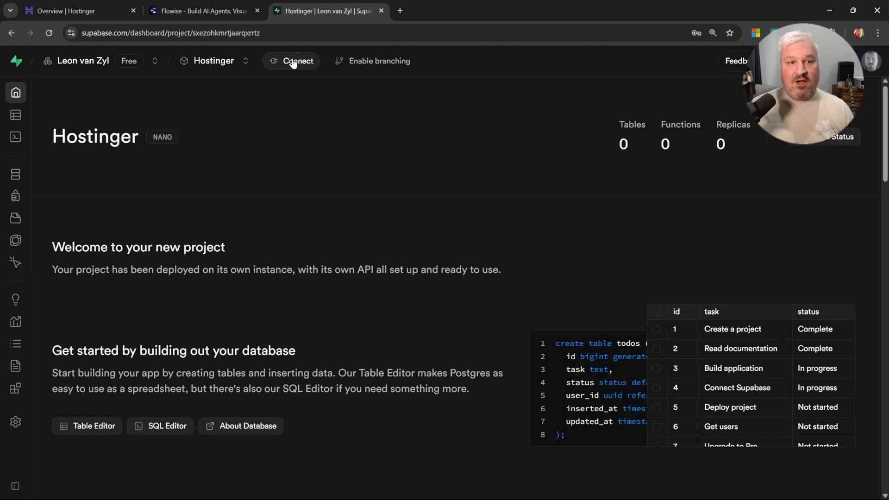
# Open the Supabase project's connection details and copy the user from the Transaction pooler parameters.
pyautogui.click(293, 62)
pyautogui.scroll(-5, 276, 316)
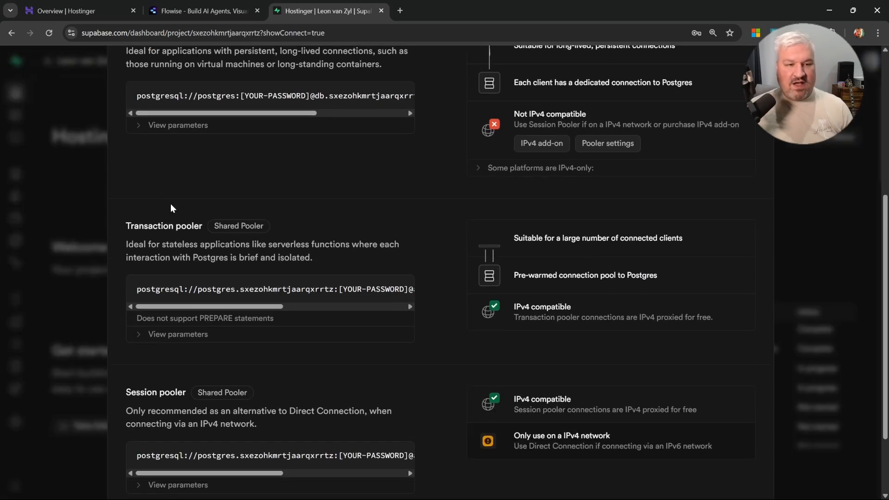
pyautogui.click(180, 335)
pyautogui.scroll(-2, 204, 340)
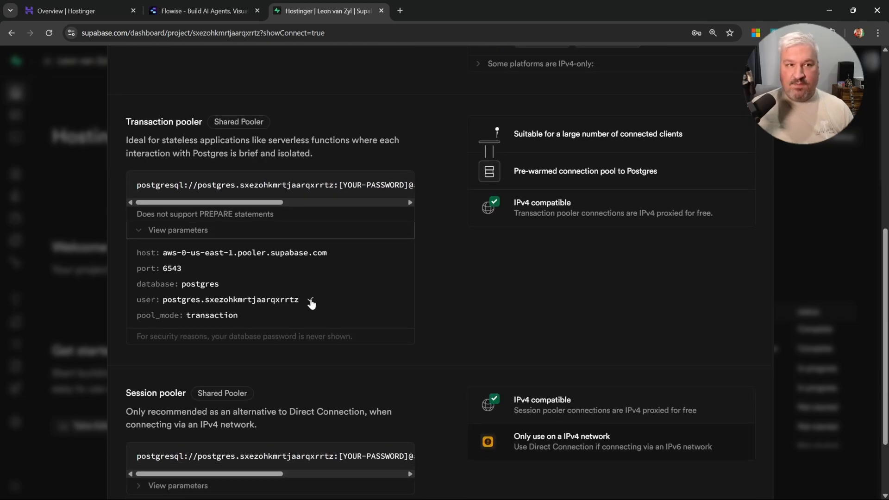
# Back in Flowise, fill in the Postgres API credential with the copied user and the database password, and add it.
pyautogui.hotkey('ctrl', 'shift', 'Tab')
pyautogui.click(359, 290)
pyautogui.hotkey('ctrl', 'v')
pyautogui.click(357, 356)
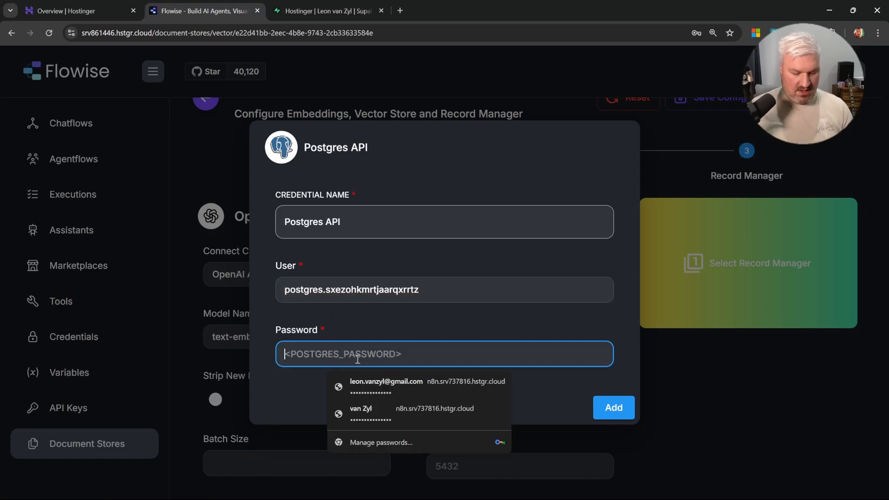
pyautogui.write('p')
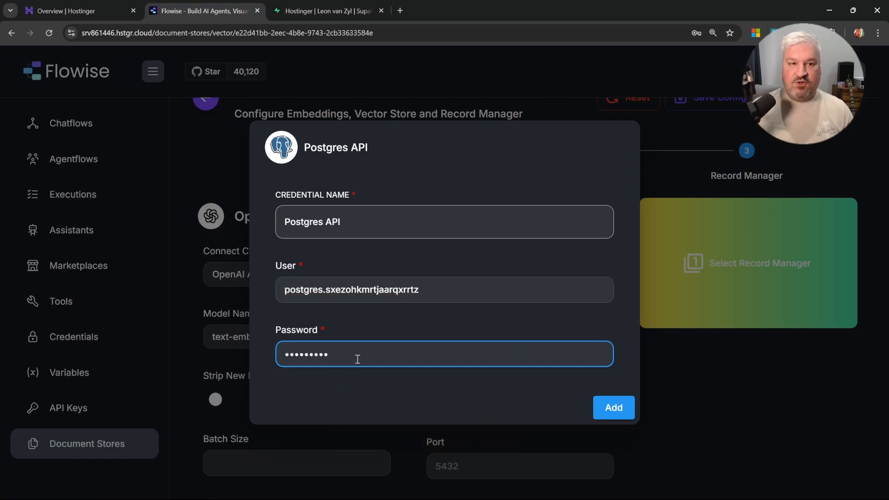
pyautogui.click(611, 408)
# Copy the Transaction pooler host from Supabase and set the Postgres host to aws-0-us-east-1.pooler.supabase.com.
pyautogui.hotkey('ctrl', 'Tab')
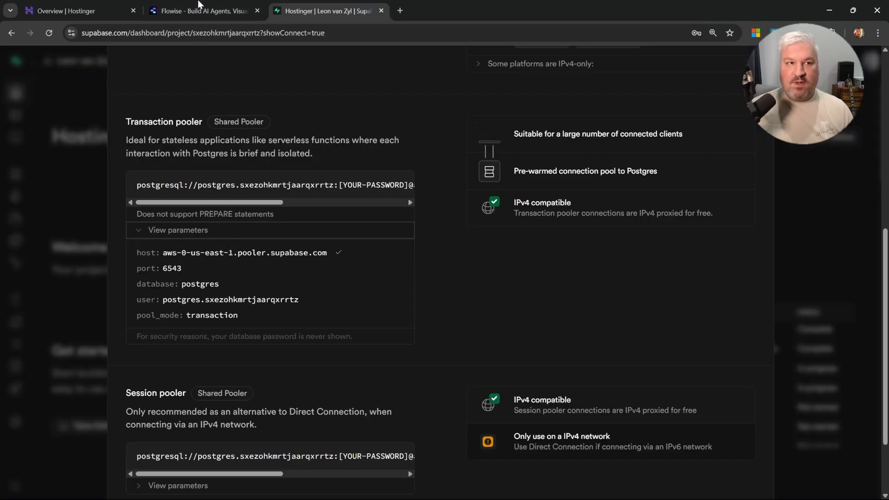
pyautogui.hotkey('ctrl', 'shift', 'Tab')
pyautogui.click(488, 335)
pyautogui.write('aws-0-us-east-1.pooler.supabase.com')
# Copy the database name from the Supabase parameters and set the Postgres vector store's database to postgres.
pyautogui.scroll(-3, 526, 329)
pyautogui.hotkey('ctrl', 'Tab')
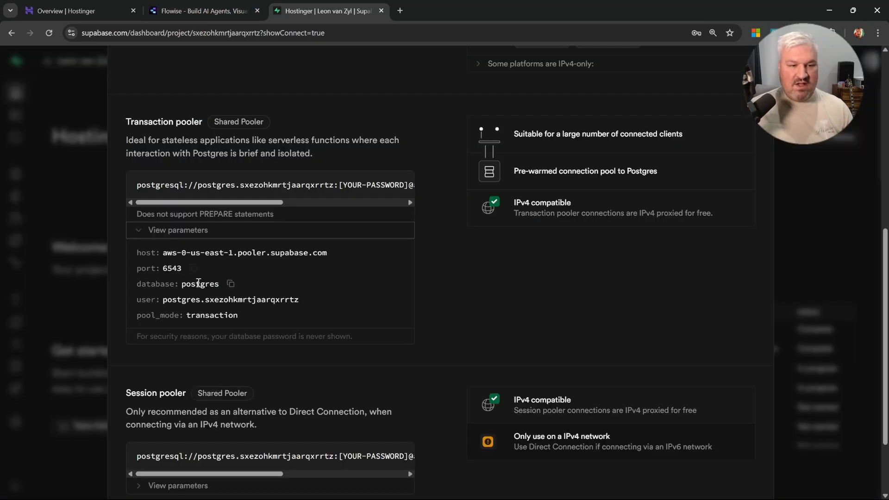
pyautogui.click(230, 285)
pyautogui.hotkey('ctrl', 'shift', 'Tab')
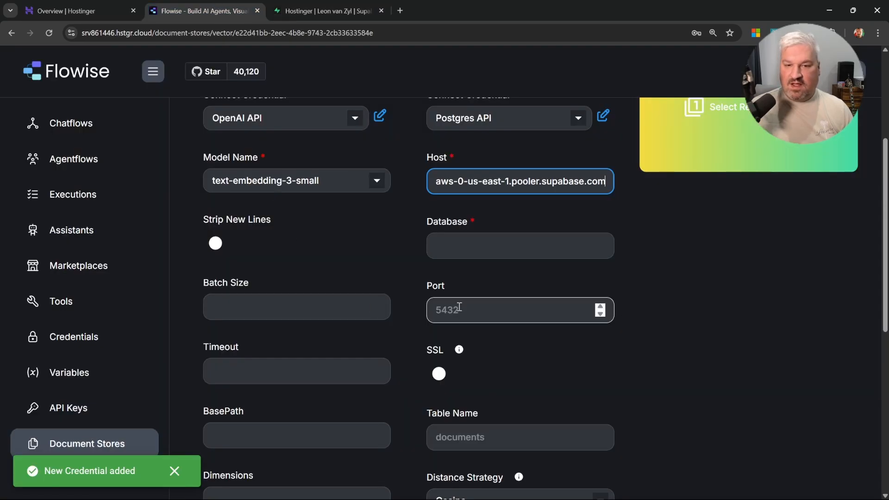
pyautogui.click(490, 243)
pyautogui.hotkey('ctrl', 'v')
# Copy the Transaction pooler port from Supabase, set the Postgres vector store's port to 6543 in Flowise, and enable its SSL option.
pyautogui.hotkey('ctrl', 'Tab')
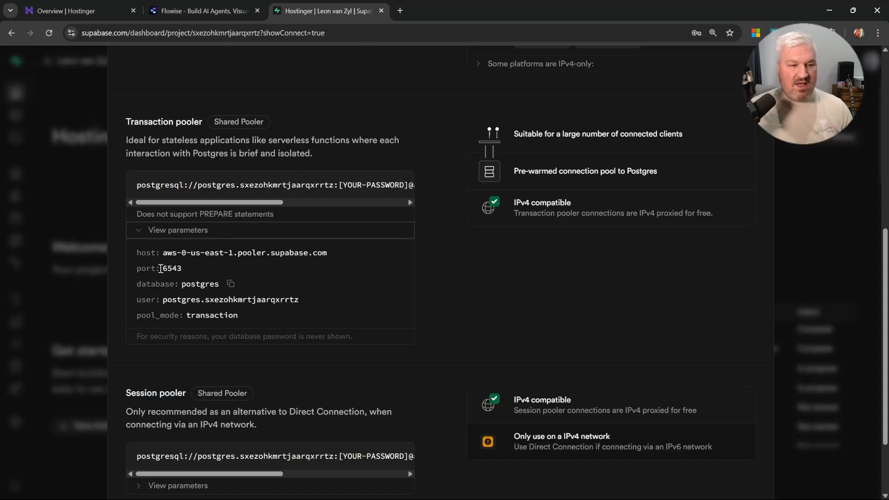
pyautogui.click(192, 268)
pyautogui.click(208, 4)
pyautogui.click(482, 311)
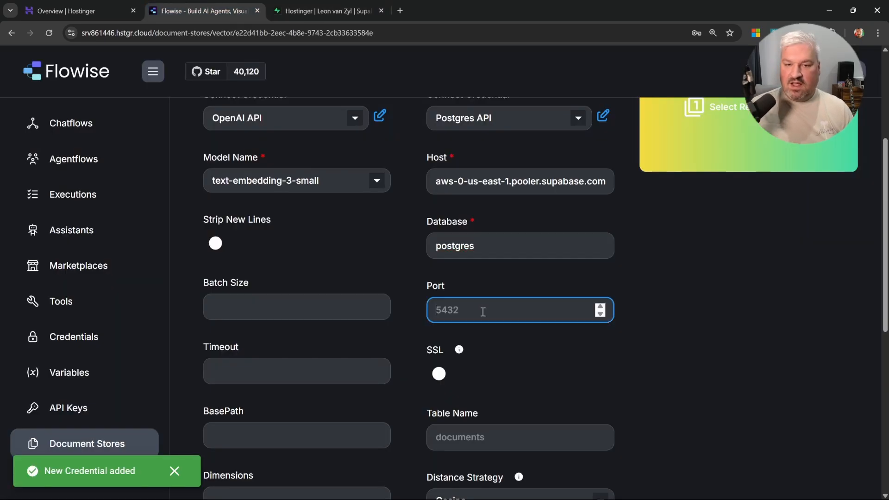
pyautogui.hotkey('ctrl', 'v')
pyautogui.click(525, 336)
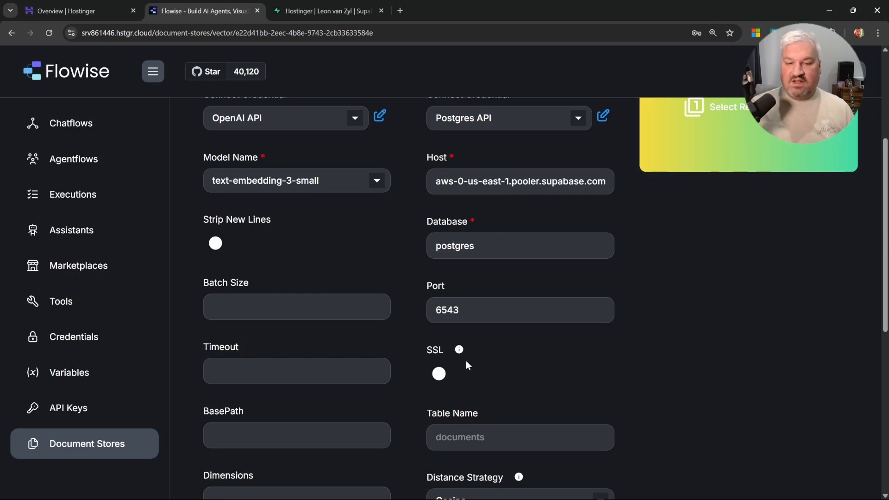
pyautogui.click(438, 374)
# Add a Postgres Record Manager to the document store and connect it with the existing Postgres API credential.
pyautogui.scroll(3, 737, 375)
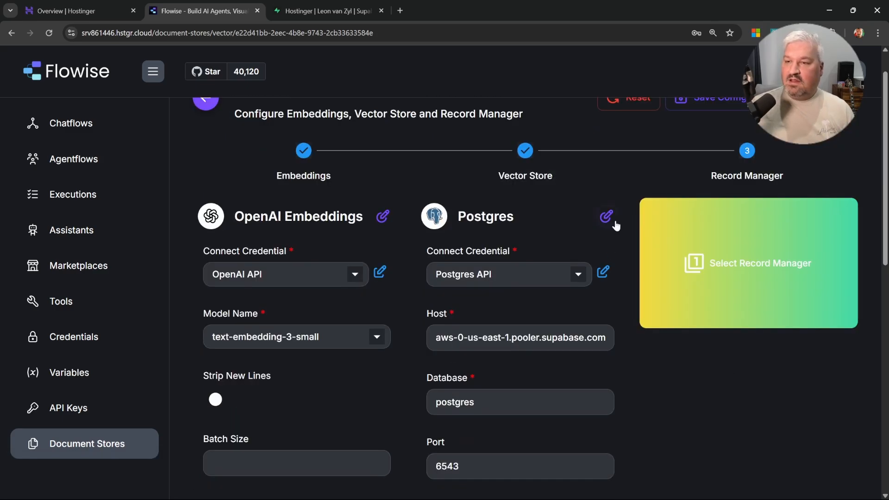
pyautogui.click(733, 249)
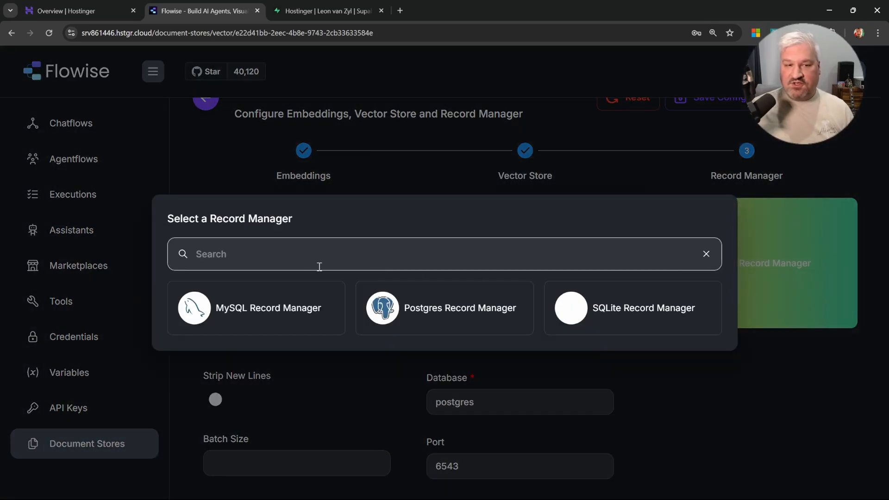
pyautogui.click(447, 312)
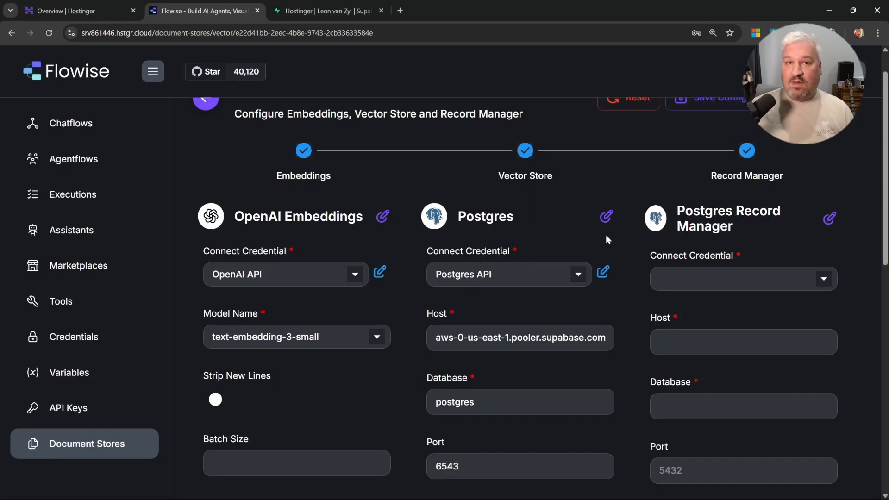
pyautogui.click(722, 279)
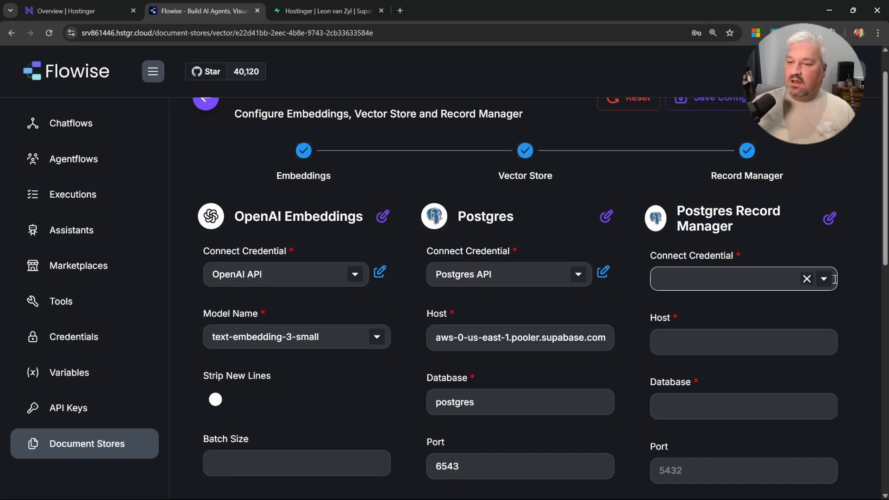
pyautogui.click(700, 308)
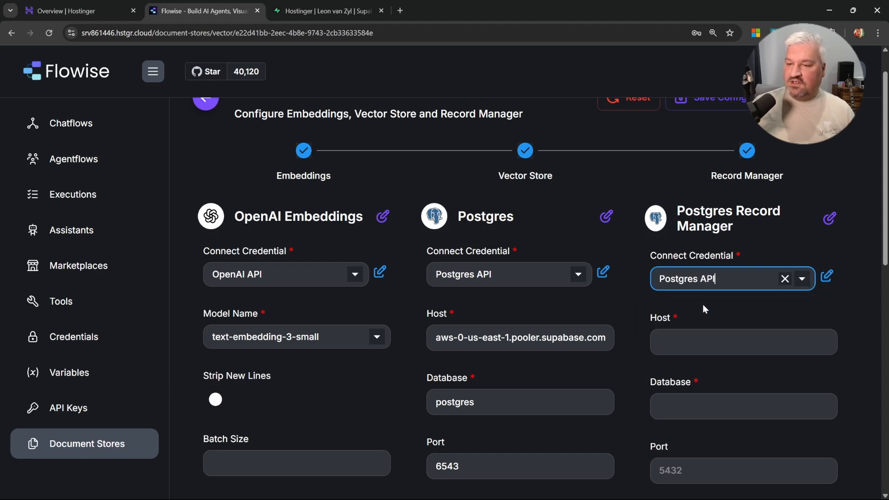
# Set the record manager's host to aws-0-us-east-1.pooler.supabase.com and its database to postgres.
pyautogui.click(689, 334)
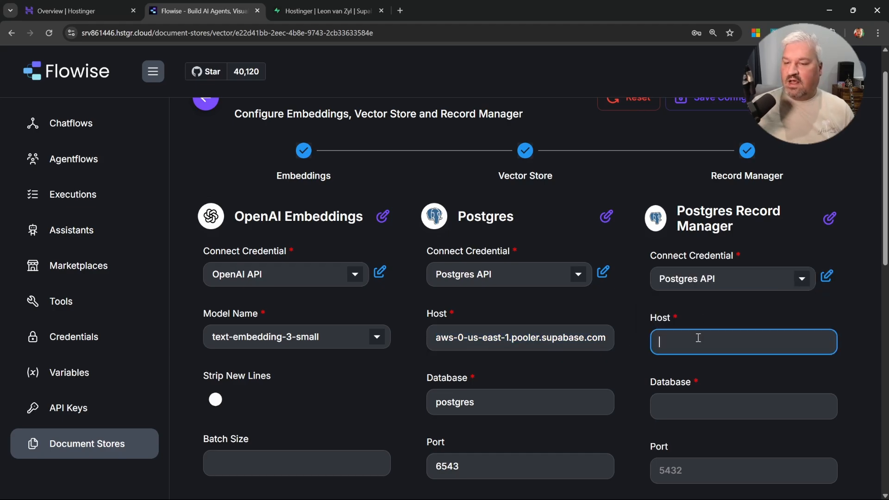
pyautogui.hotkey('ctrl', 'v')
pyautogui.scroll(-3, 516, 278)
pyautogui.doubleClick(516, 244)
pyautogui.hotkey('ctrl', 'c')
pyautogui.click(711, 252)
pyautogui.hotkey('ctrl', 'v')
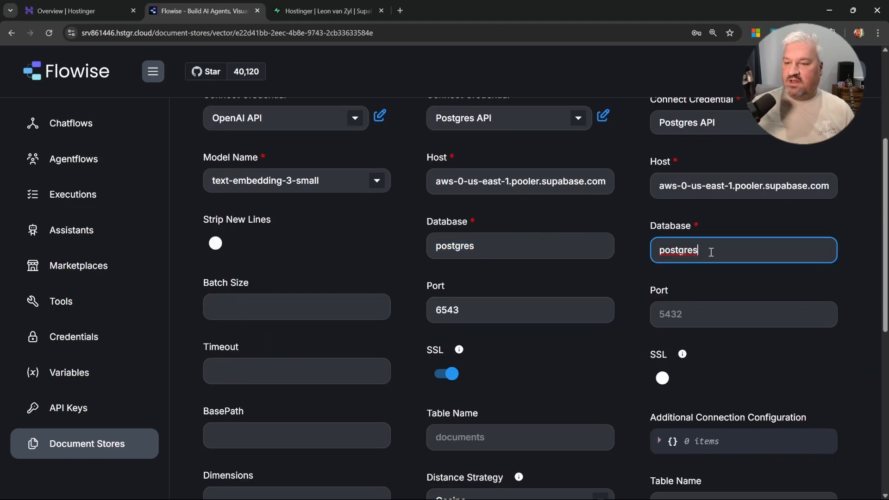
# Set the record manager's port to 6543 and enable its SSL option.
pyautogui.click(535, 308)
pyautogui.click(687, 309)
pyautogui.hotkey('ctrl', 'v')
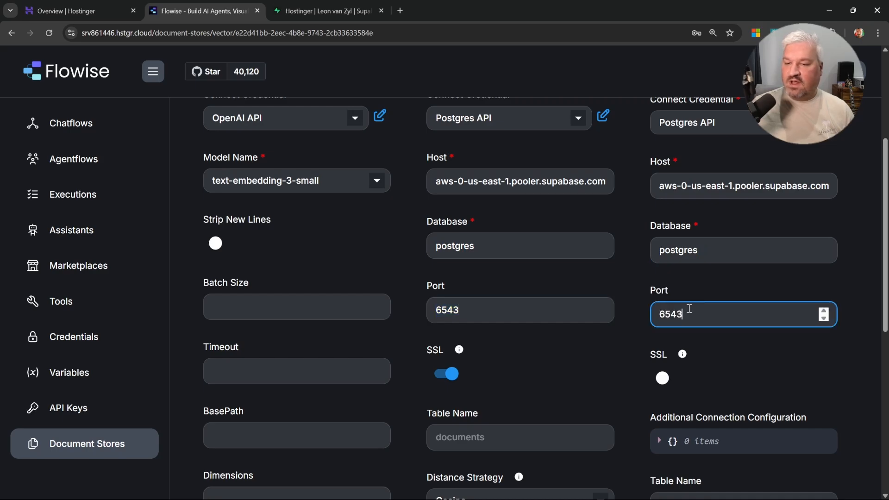
pyautogui.click(663, 378)
# Set the record manager's cleanup mode to Full and save the document store configuration.
pyautogui.scroll(-8, 721, 378)
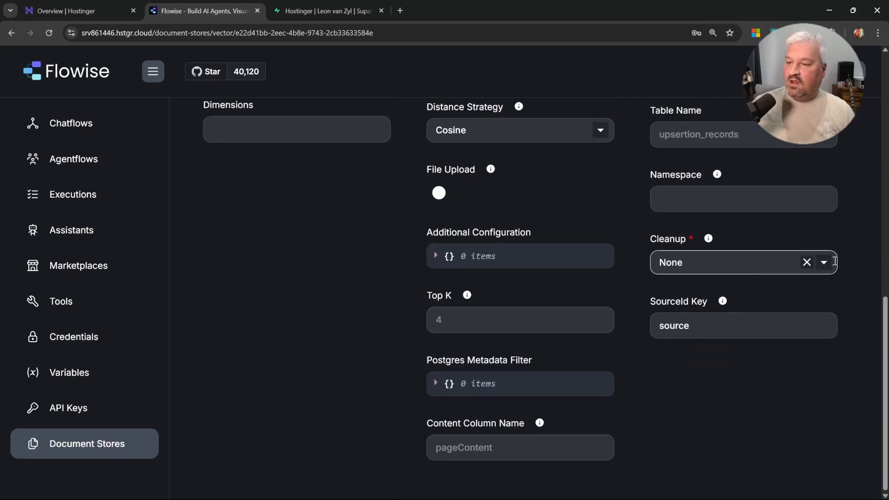
pyautogui.click(834, 261)
pyautogui.click(699, 433)
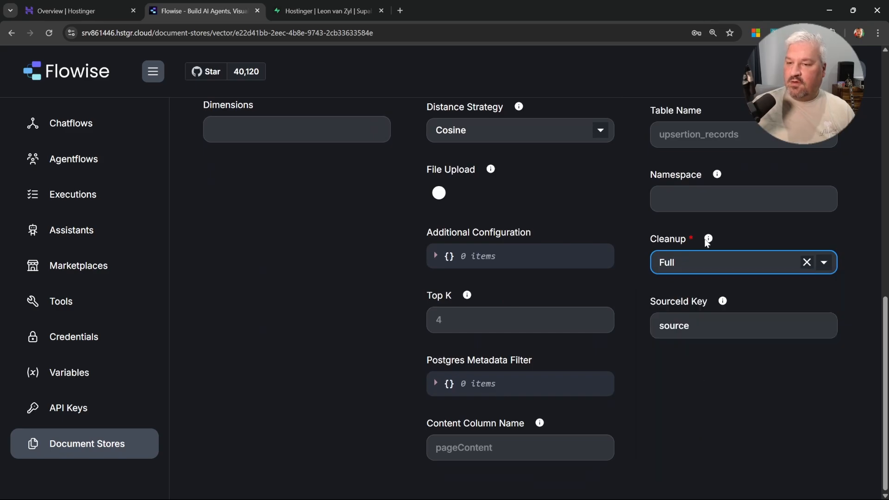
pyautogui.scroll(8, 709, 199)
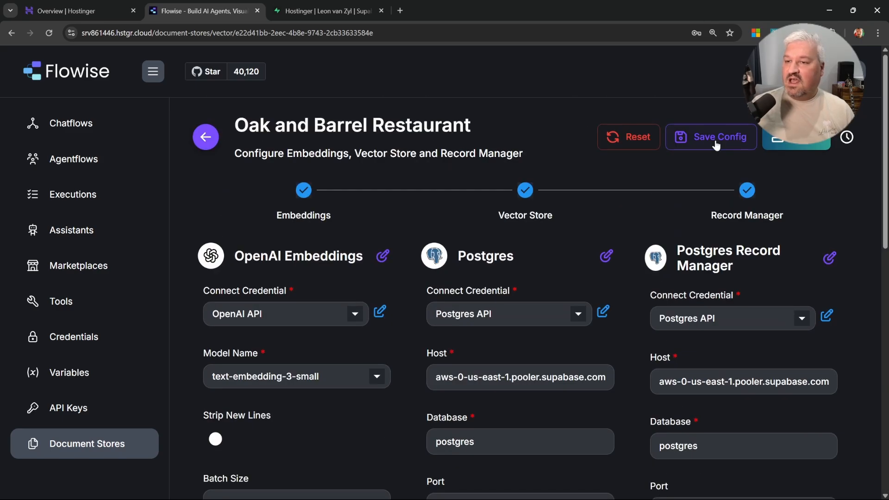
pyautogui.click(717, 139)
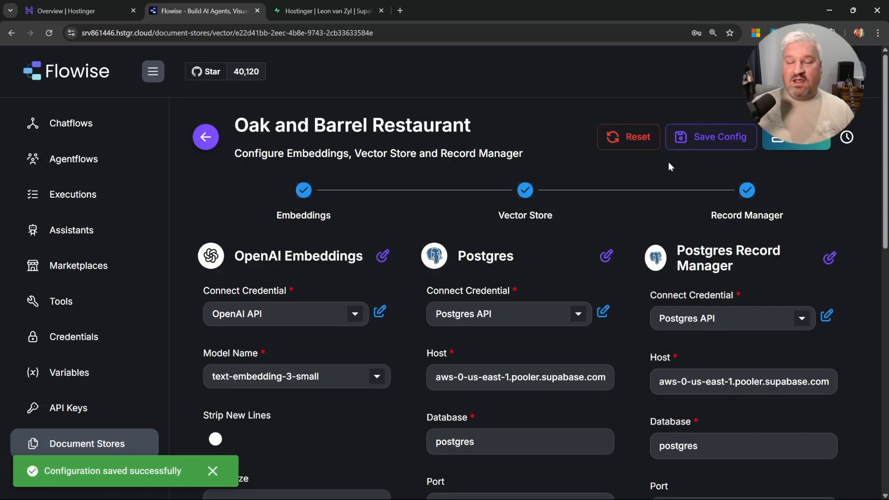
# Try to upsert the Oak and Barrel Restaurant documents into the Postgres vector store, and reload the configuration page.
pyautogui.click(796, 139)
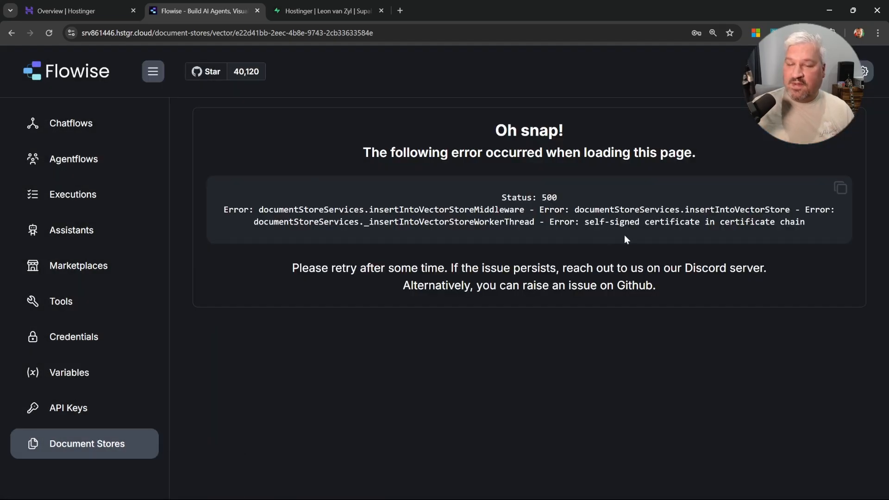
pyautogui.moveTo(560, 223); pyautogui.dragTo(807, 222)
pyautogui.click(798, 235)
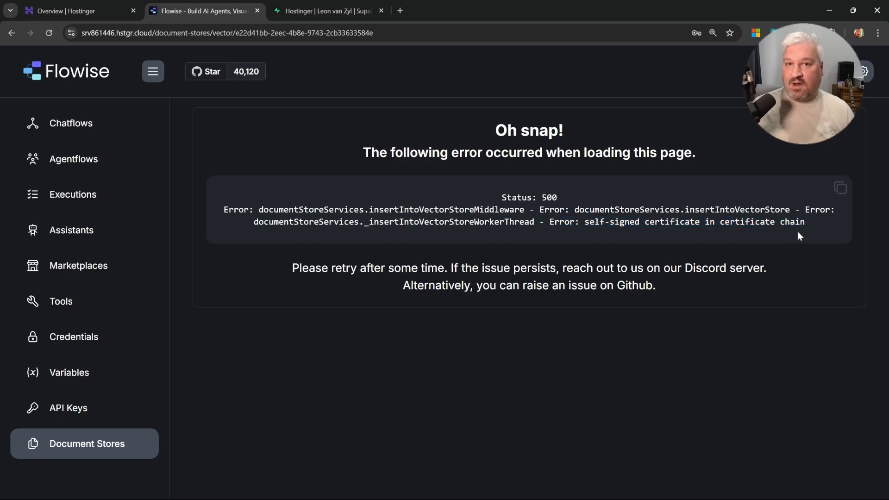
pyautogui.click(50, 32)
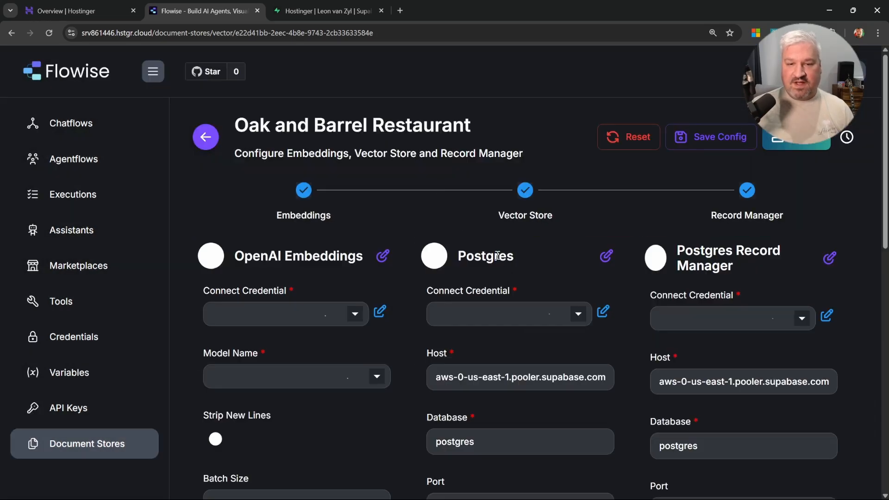
# Disable SSL for both the Postgres vector store and the Postgres Record Manager, and save the configuration.
pyautogui.scroll(-5, 527, 252)
pyautogui.click(445, 361)
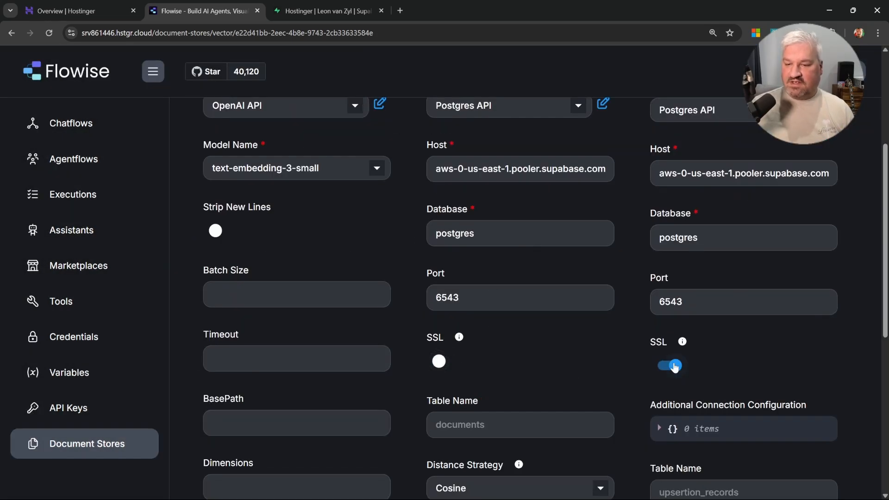
pyautogui.click(670, 366)
pyautogui.scroll(5, 716, 141)
pyautogui.click(717, 139)
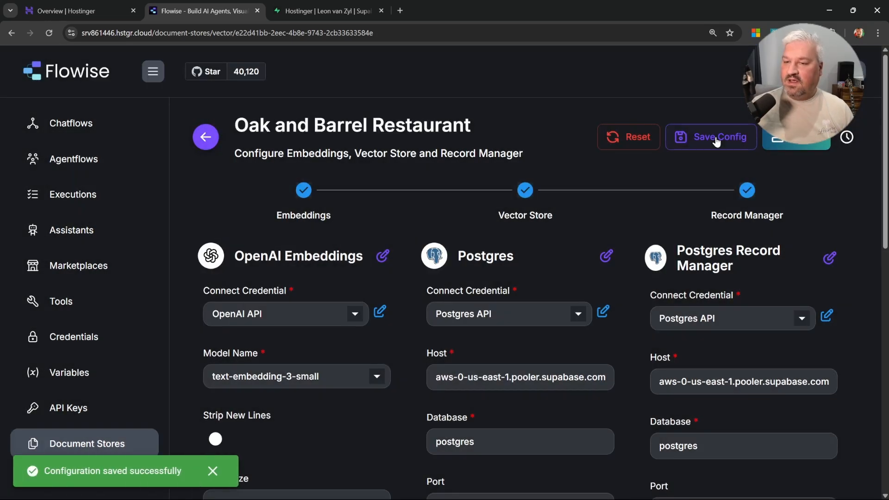
# Upsert the Oak and Barrel Restaurant documents into the vector store, review the upsert record and return to the document store's overview.
pyautogui.click(797, 139)
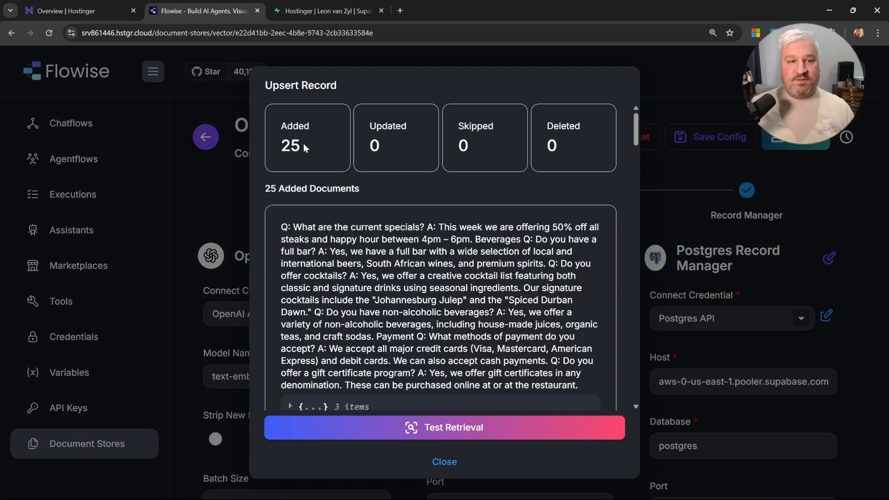
pyautogui.moveTo(278, 147); pyautogui.dragTo(313, 145)
pyautogui.click(313, 145)
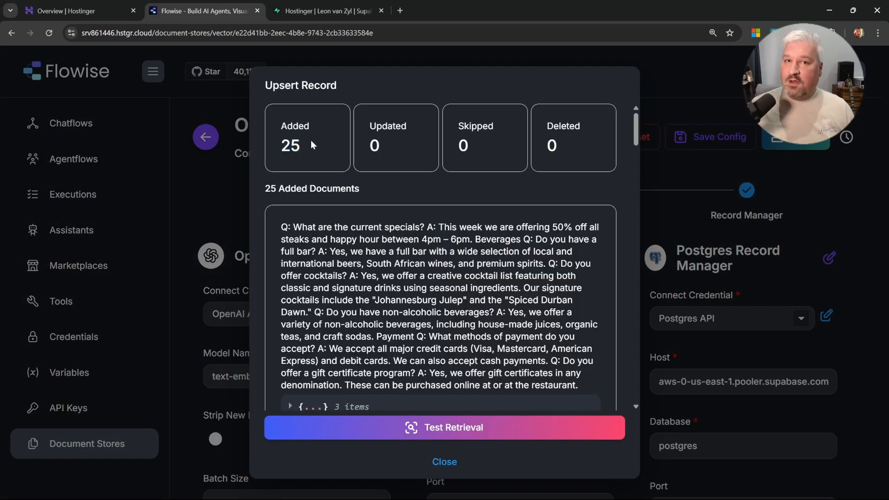
pyautogui.click(442, 461)
pyautogui.click(205, 138)
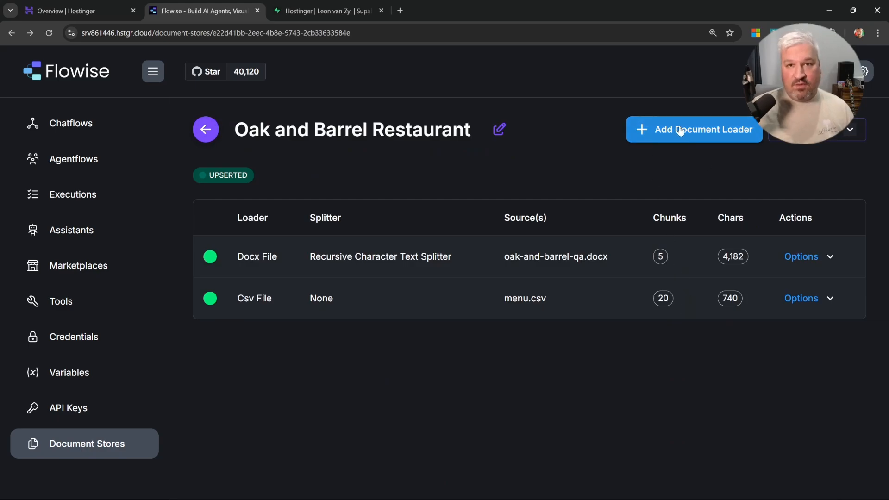
pyautogui.click(832, 300)
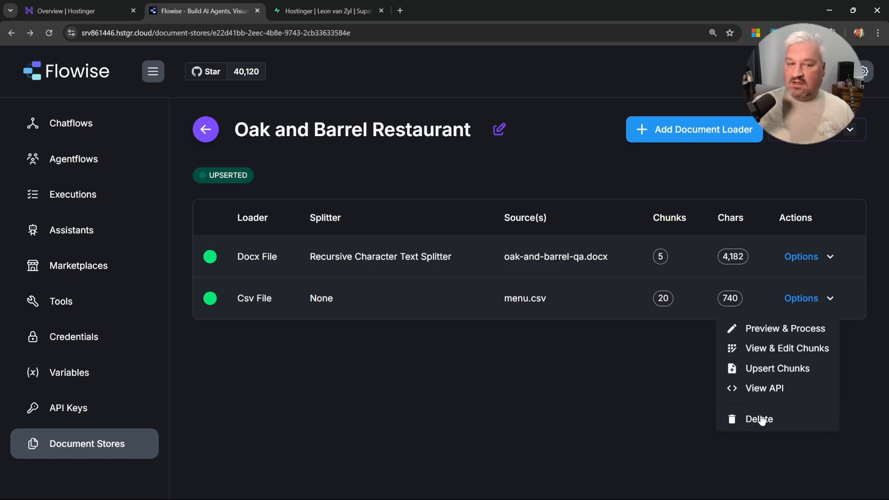
pyautogui.click(483, 341)
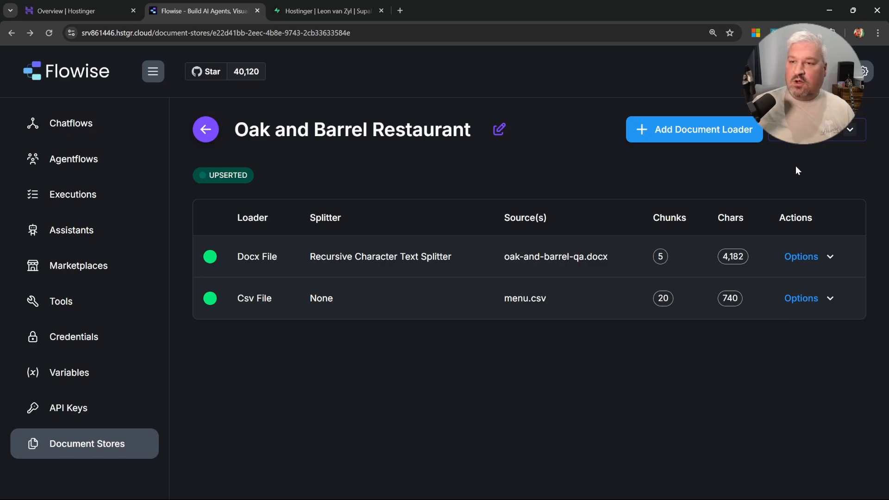
pyautogui.click(851, 131)
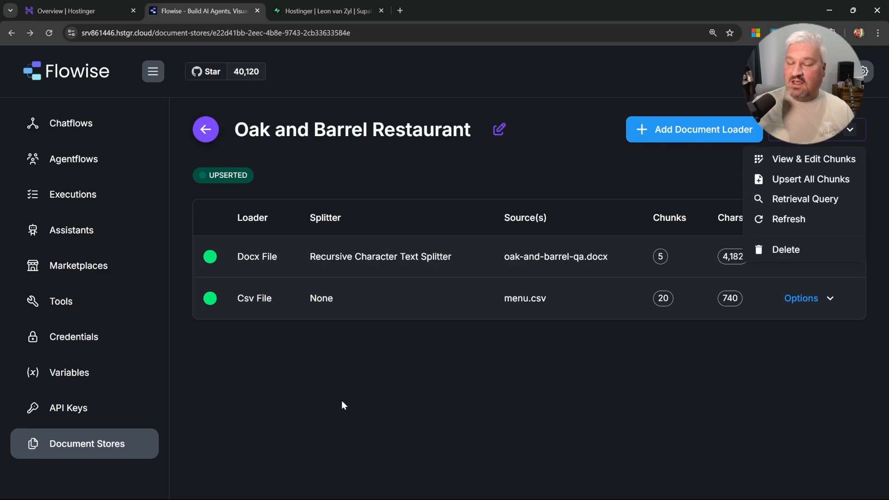
pyautogui.click(627, 258)
# Open the Hostinger Agent agentflow and bring up the settings of its Customer Support agent node.
pyautogui.click(61, 164)
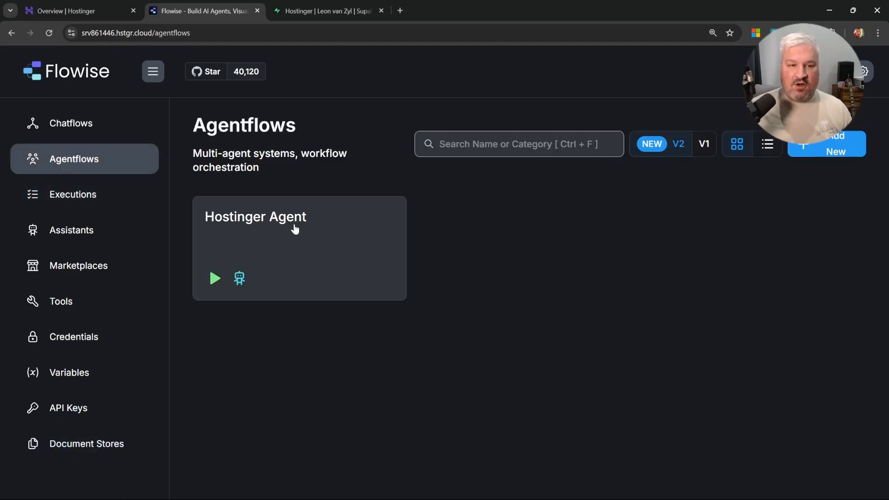
pyautogui.click(295, 228)
pyautogui.doubleClick(422, 258)
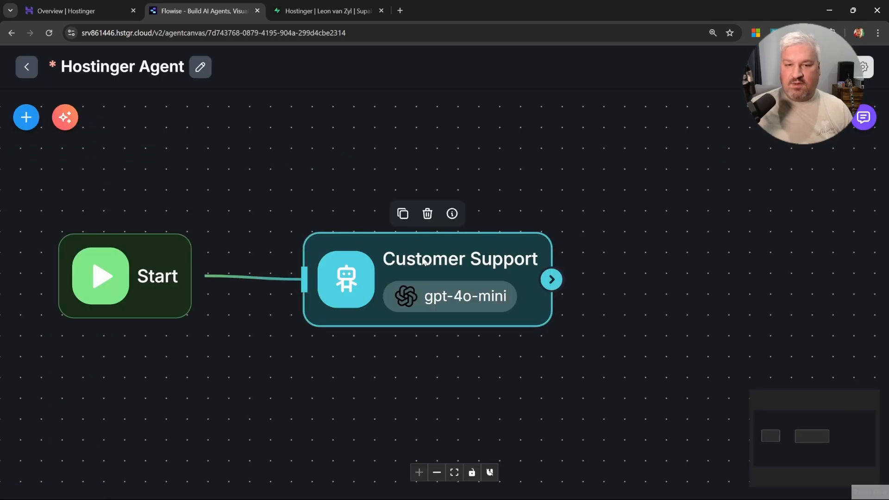
# Add a document store knowledge entry to the Customer Support agent and choose Oak and Barrel Restaurant as its store.
pyautogui.scroll(-8, 458, 288)
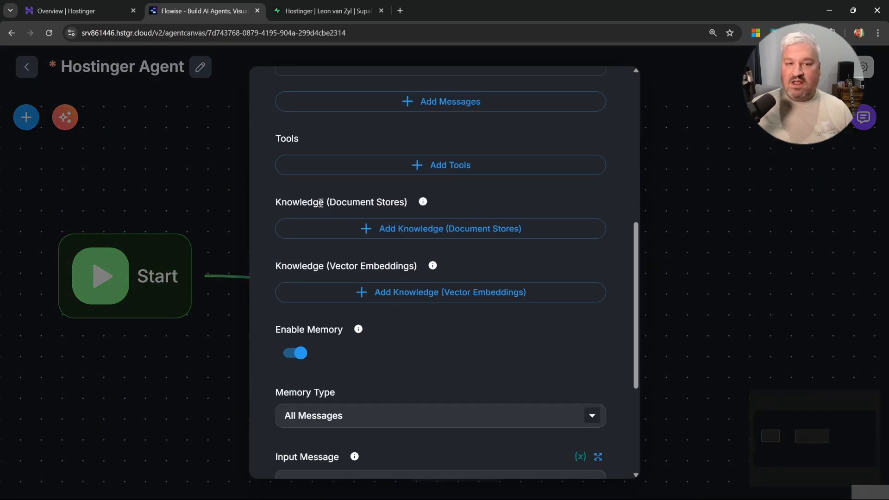
pyautogui.moveTo(329, 202); pyautogui.dragTo(401, 201)
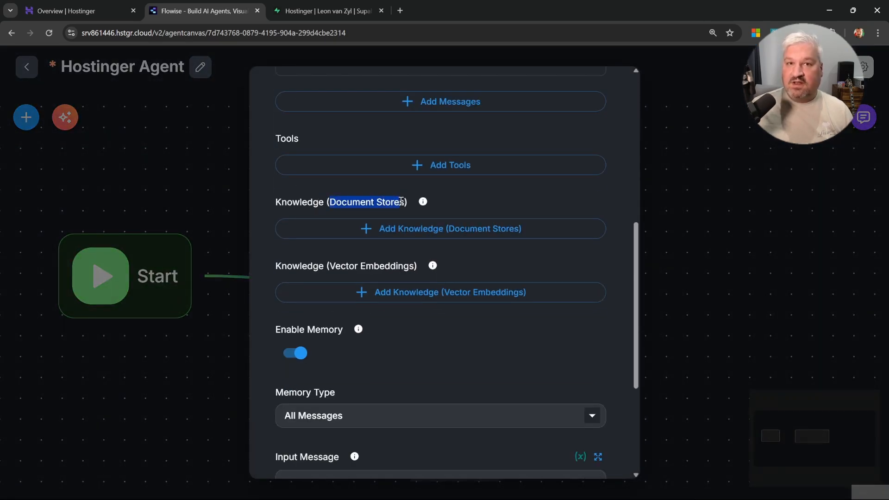
pyautogui.click(401, 201)
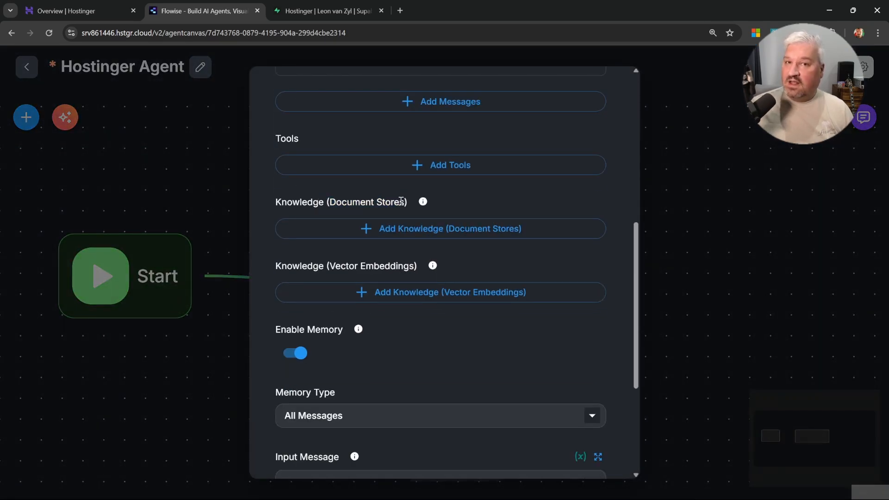
pyautogui.click(424, 229)
pyautogui.click(573, 269)
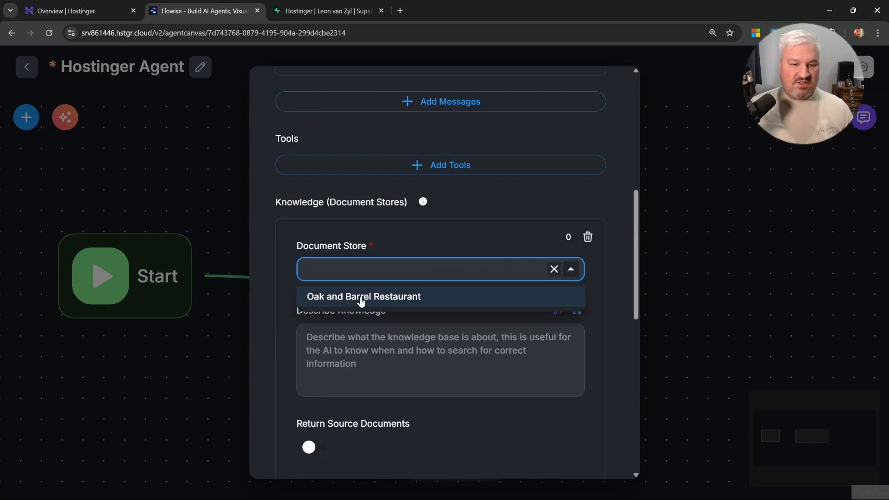
pyautogui.click(383, 296)
# Describe the Oak and Barrel knowledge as "Returns information about the Oak and Barrel restaurant.", close the node settings and save the agentflow.
pyautogui.click(454, 355)
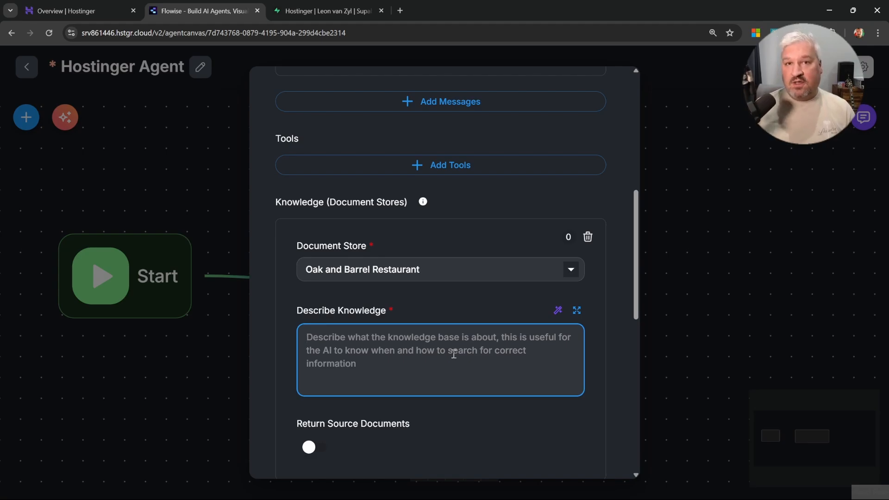
pyautogui.write('Returns ')
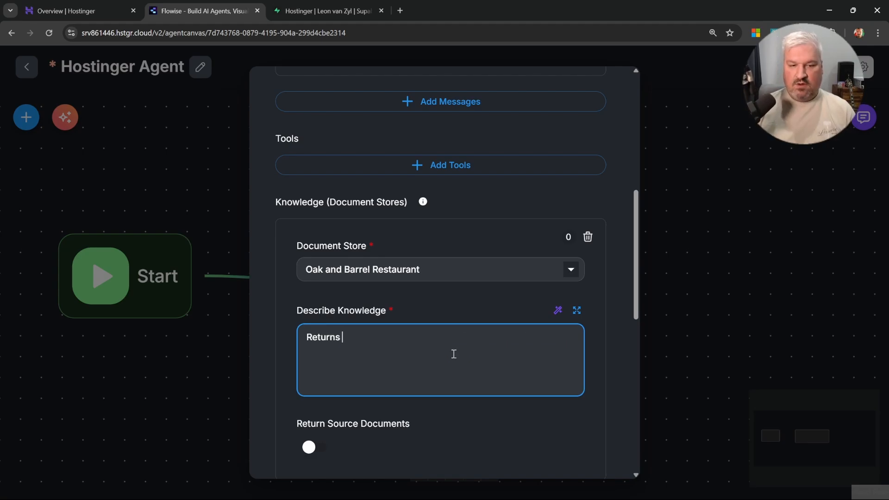
pyautogui.write('information about th')
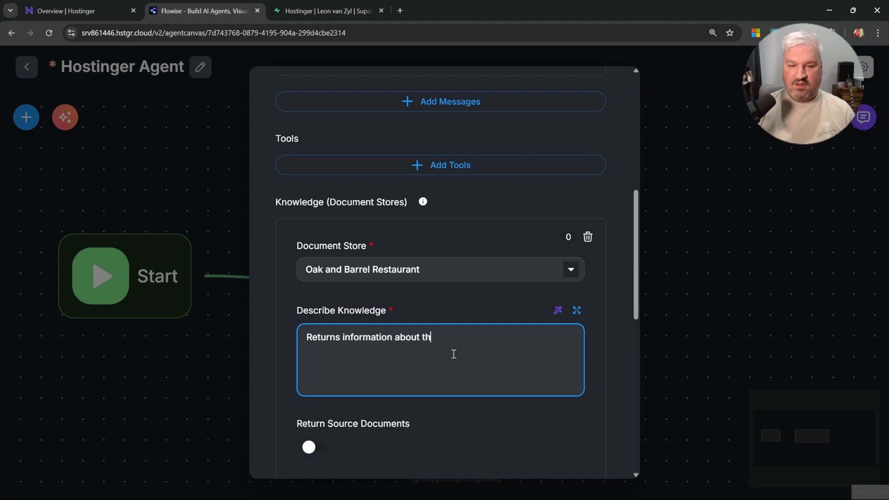
pyautogui.write('e Oak and Barrel re')
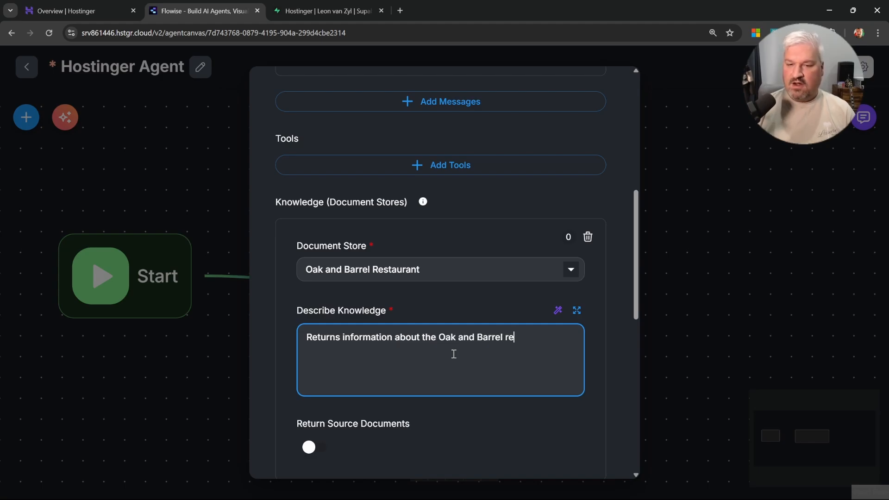
pyautogui.write('staurant.')
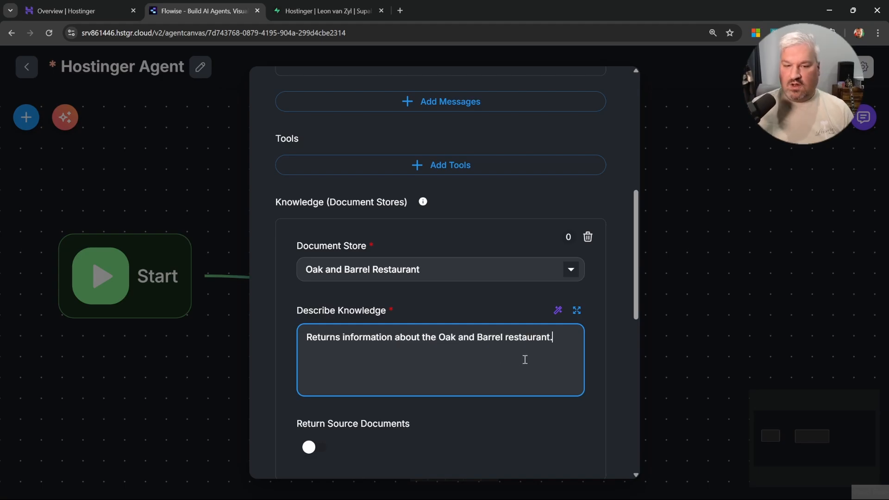
pyautogui.scroll(-2, 560, 351)
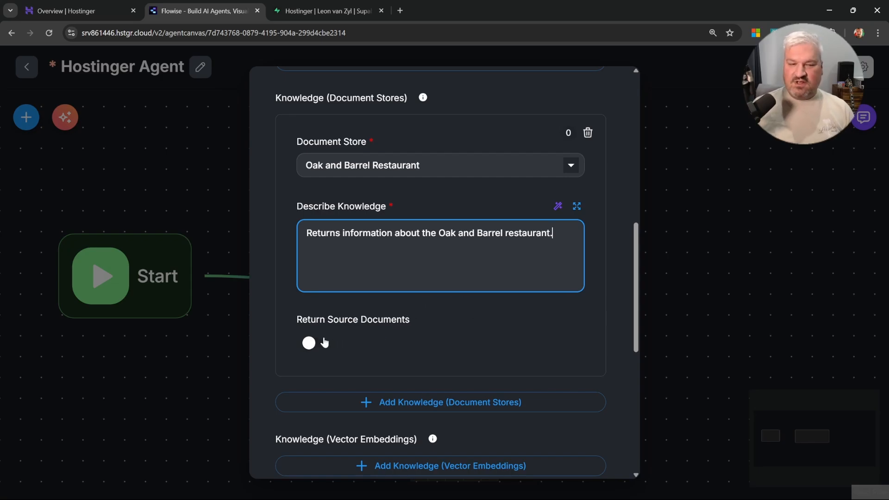
pyautogui.click(814, 204)
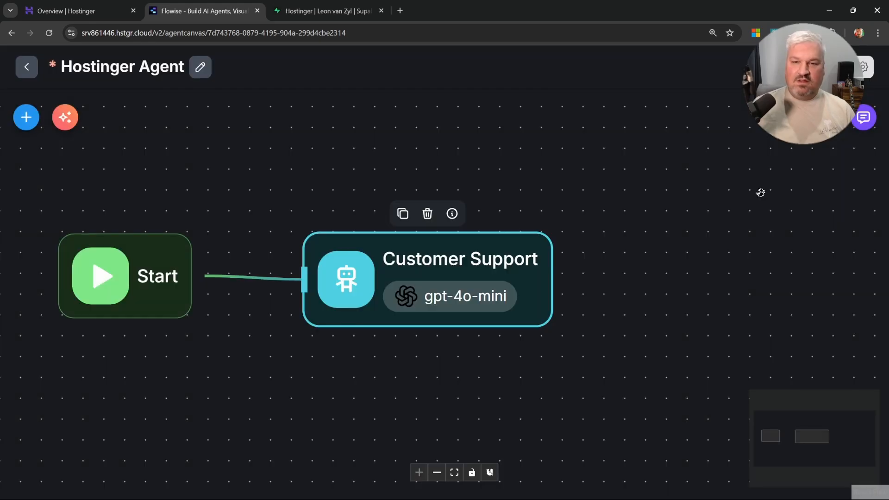
# Start a test chat with the agentflow and greet it with "Hey".
pyautogui.click(863, 118)
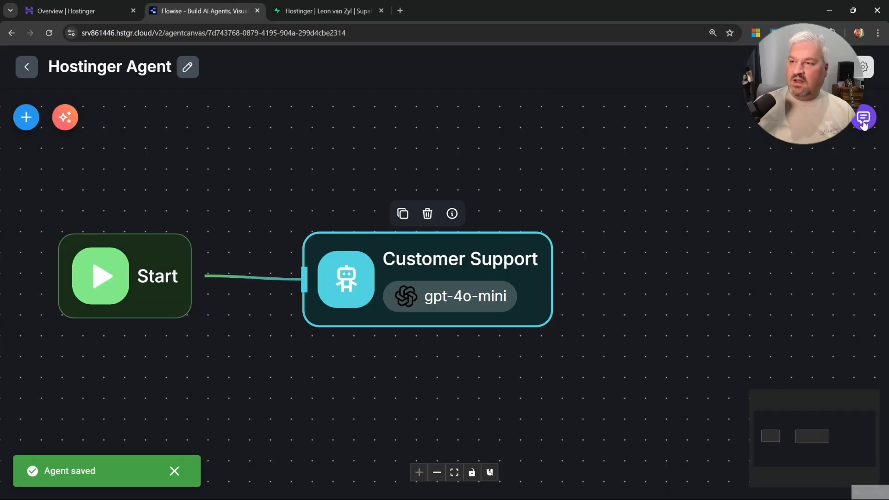
pyautogui.write('Hey')
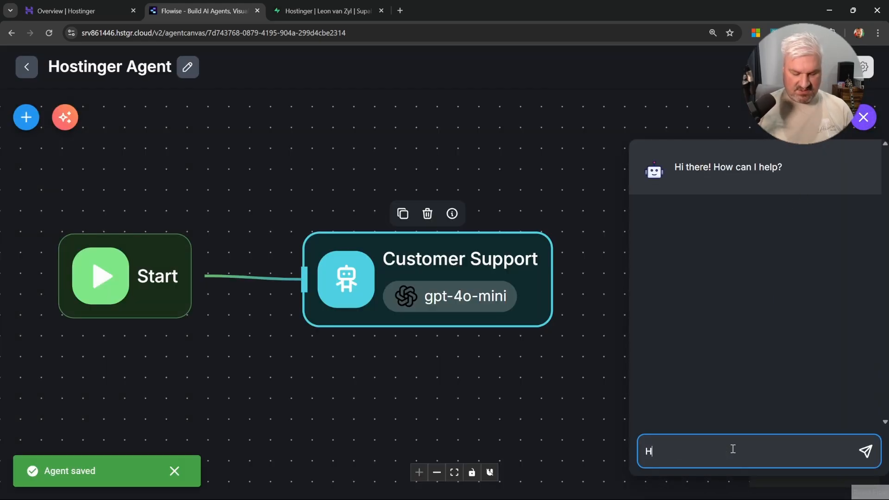
pyautogui.press('Return')
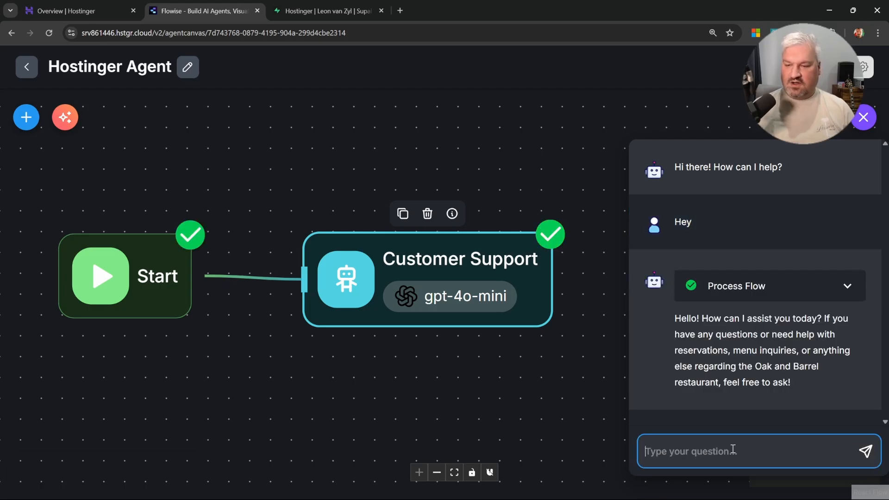
# Ask the agent "What is the price of a steak?" and examine the prices in its reply.
pyautogui.write('What ')
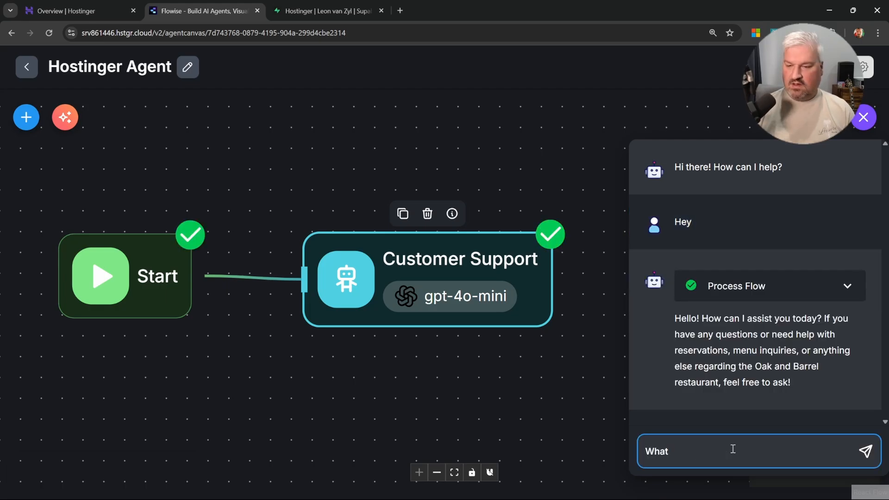
pyautogui.write('is the price of a')
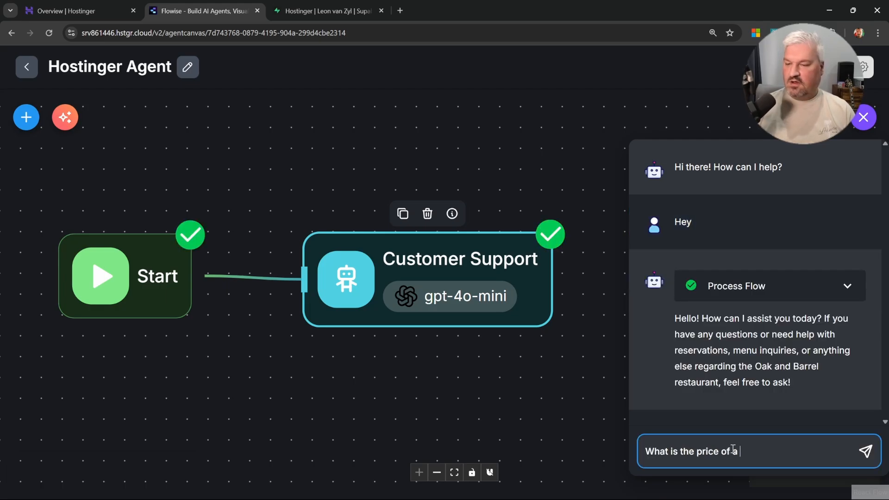
pyautogui.write(' steak>')
pyautogui.press('BackSpace')
pyautogui.write('?')
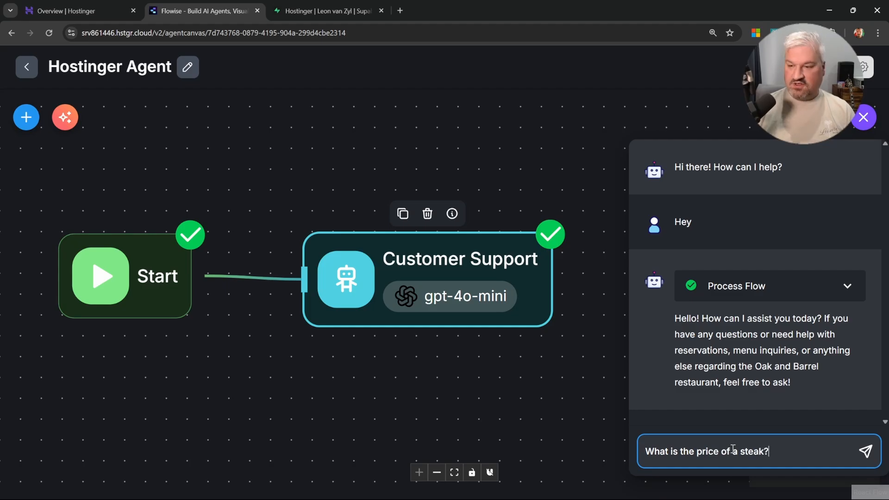
pyautogui.press('Return')
pyautogui.moveTo(709, 291); pyautogui.dragTo(742, 308)
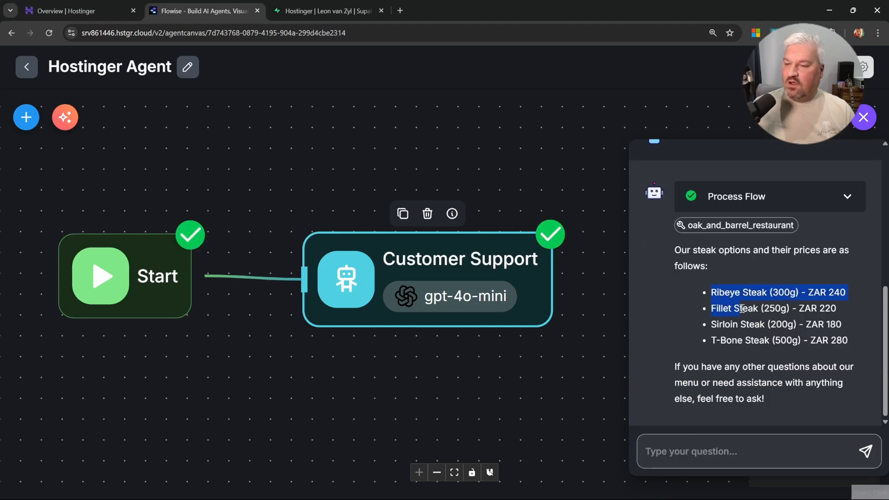
# Ask the agent "Do you have a childrens menu?", read the answer and close the test chat.
pyautogui.click(660, 435)
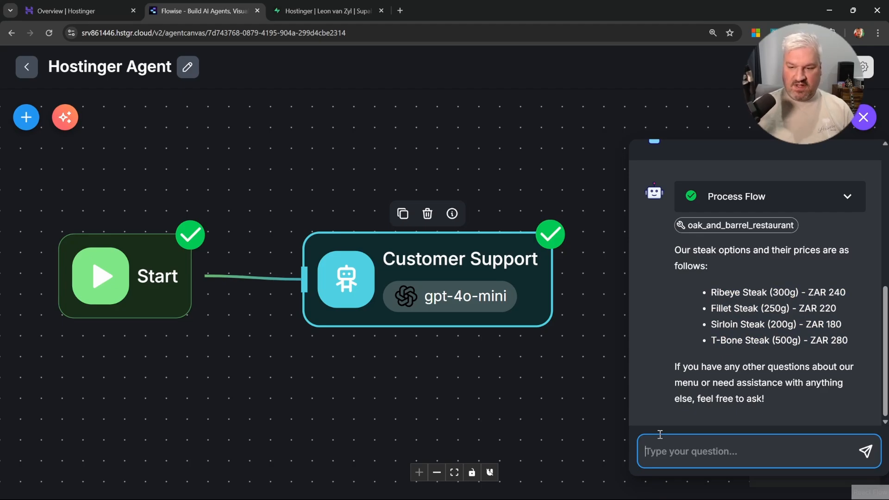
pyautogui.write('W')
pyautogui.press('BackSpace')
pyautogui.write('Do you have a ')
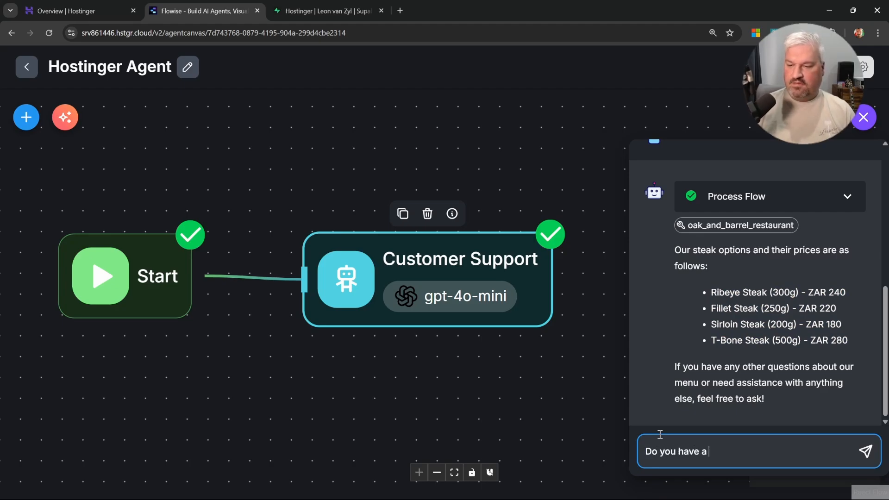
pyautogui.write('childrens menu')
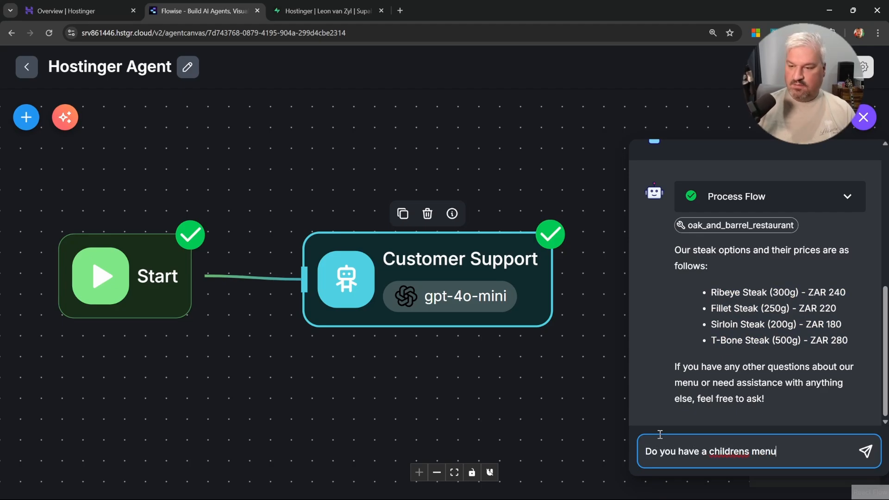
pyautogui.write('?')
pyautogui.press('Return')
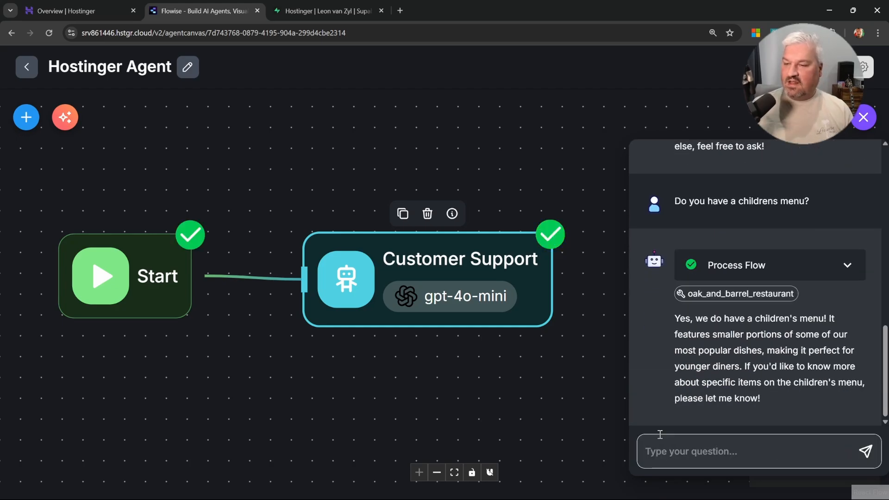
pyautogui.click(624, 170)
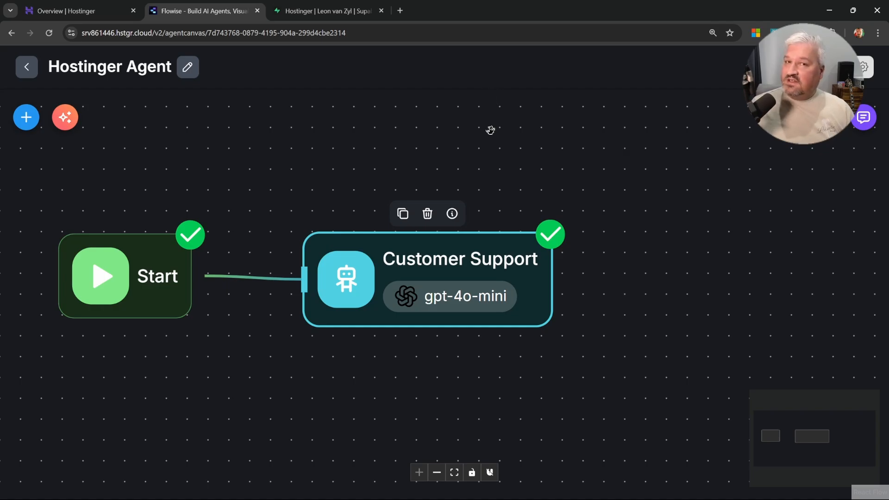
# Bring up the agentflow's website embed and API options and examine the Popup Html, Python, JavaScript and CURL snippets.
pyautogui.moveTo(347, 173); pyautogui.dragTo(385, 182)
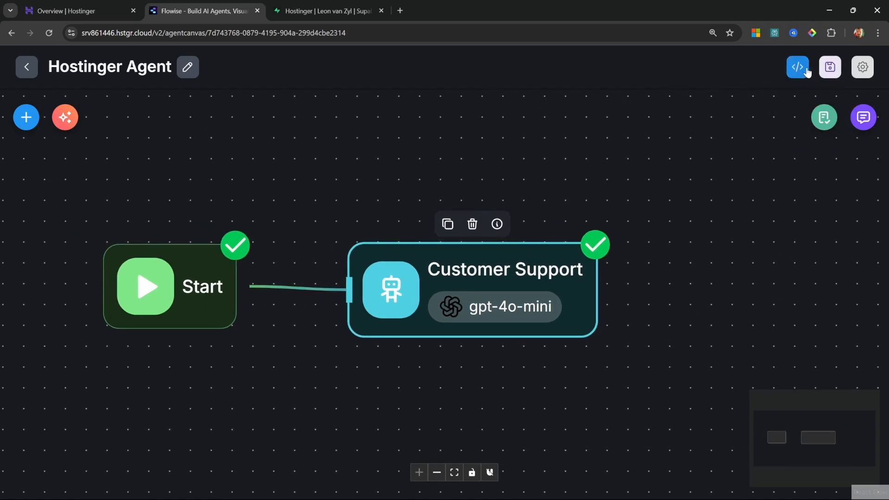
pyautogui.click(796, 73)
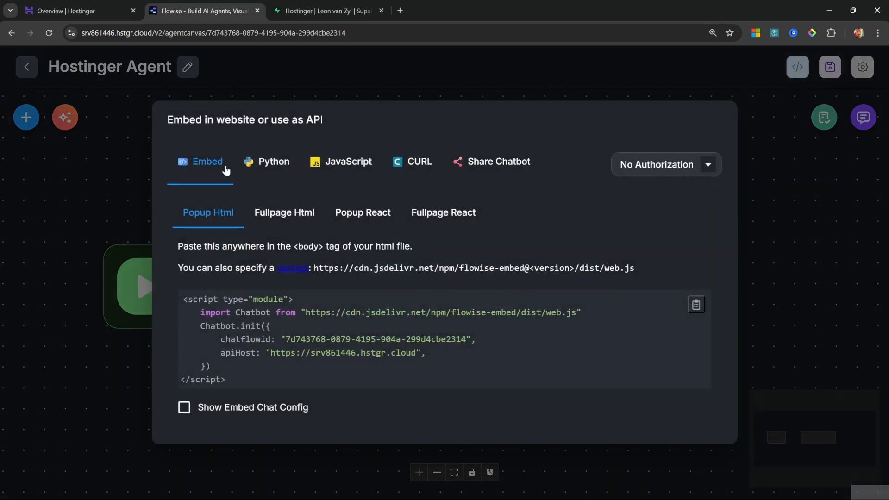
pyautogui.click(204, 172)
pyautogui.click(194, 223)
pyautogui.click(193, 224)
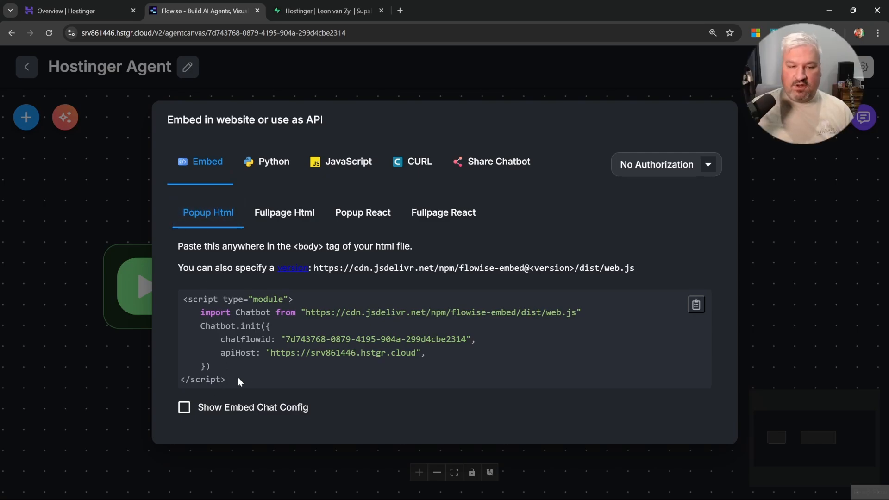
pyautogui.moveTo(237, 379); pyautogui.dragTo(178, 295)
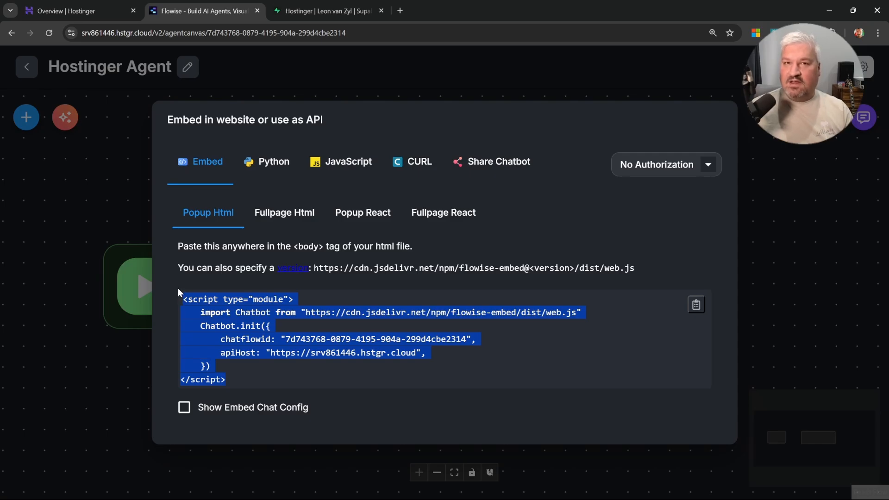
pyautogui.click(280, 172)
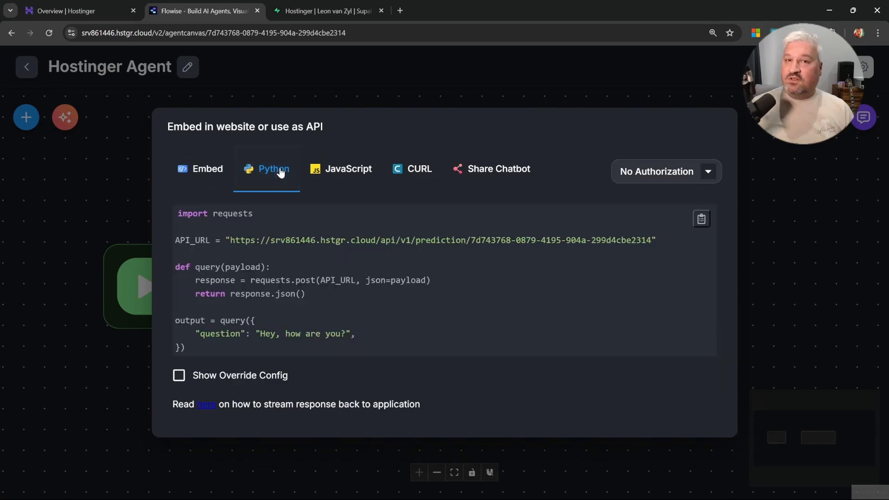
pyautogui.click(349, 174)
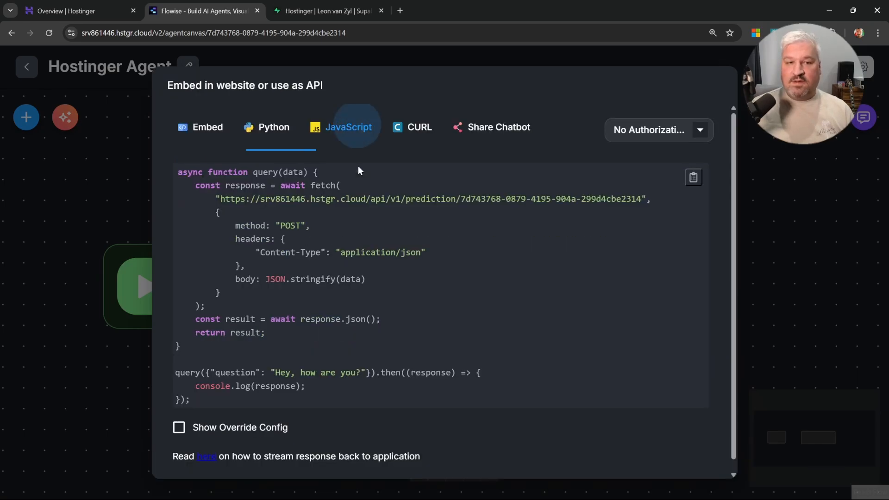
pyautogui.click(423, 124)
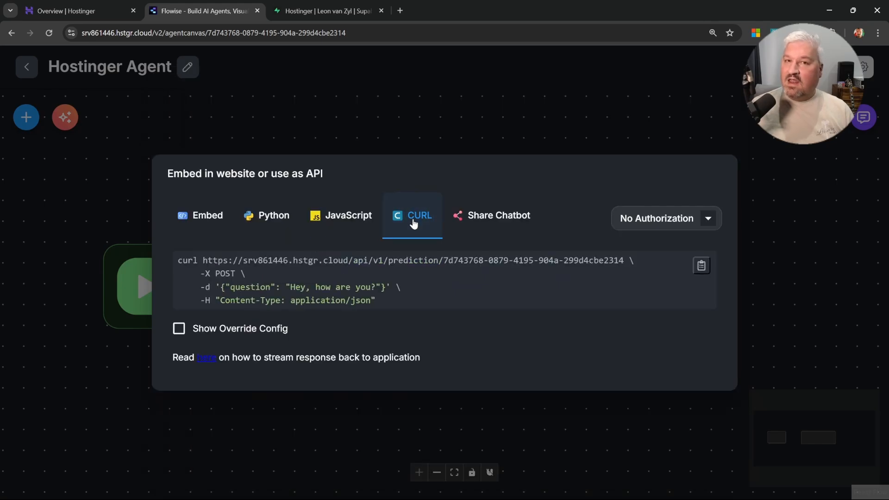
# Make the shareable chatbot public, open its public chat page and send the message "Hey".
pyautogui.click(494, 218)
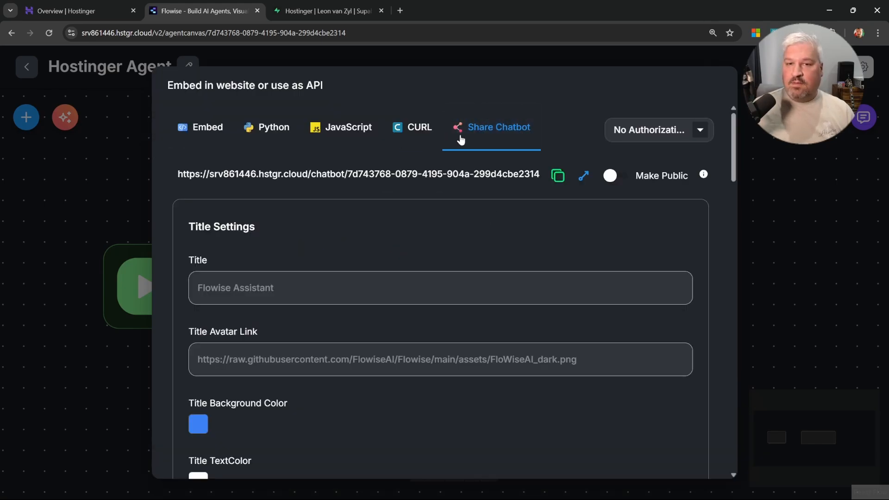
pyautogui.click(616, 177)
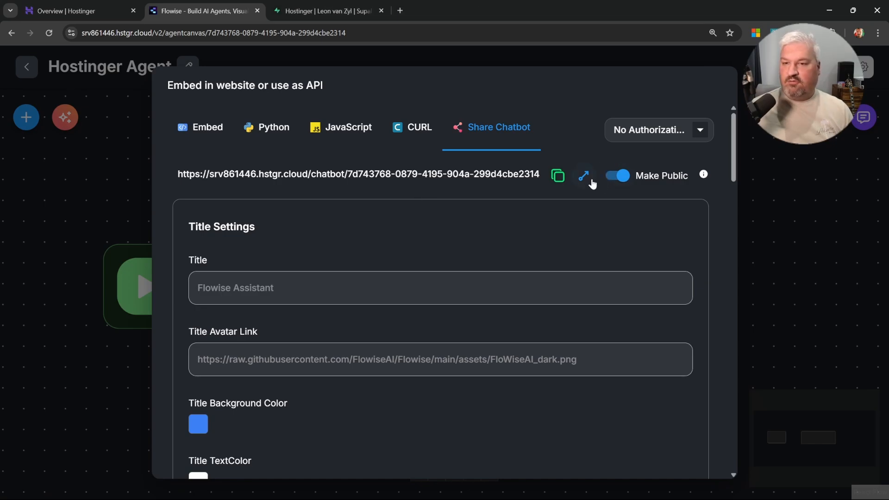
pyautogui.click(588, 179)
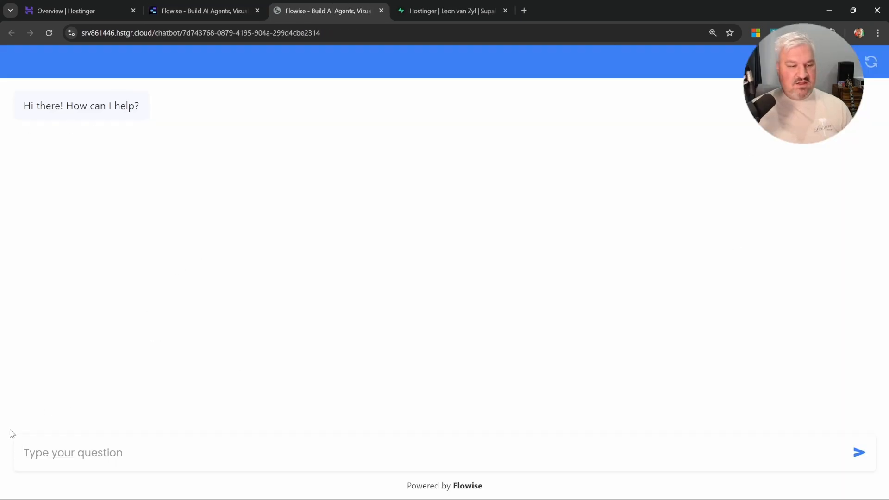
pyautogui.write('Hey')
pyautogui.press('Return')
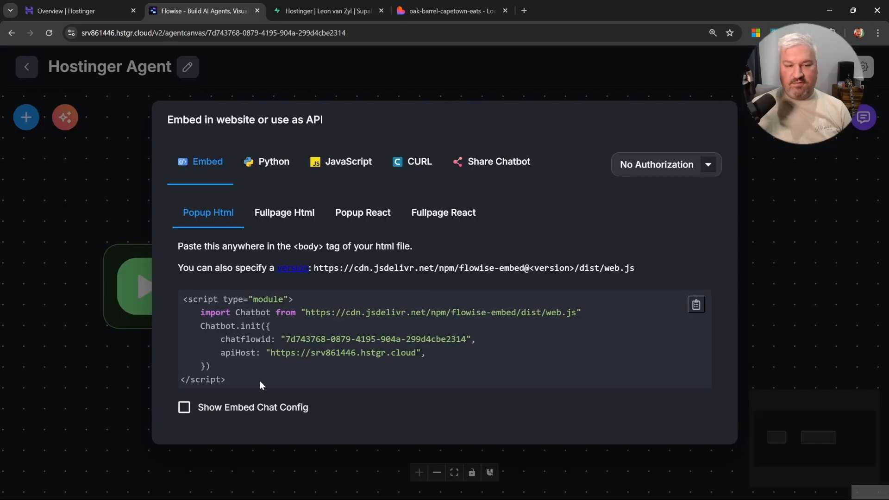
# Copy the Popup Html embed script, switch to the oak-barrel-capetown-eats project in Lovable and look over its home page.
pyautogui.moveTo(257, 382); pyautogui.dragTo(183, 304)
pyautogui.hotkey('ctrl', 'c')
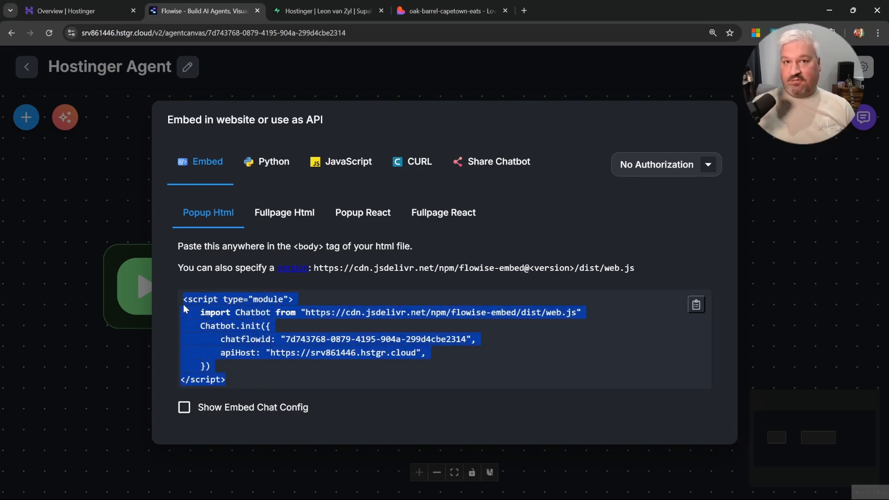
pyautogui.click(452, 11)
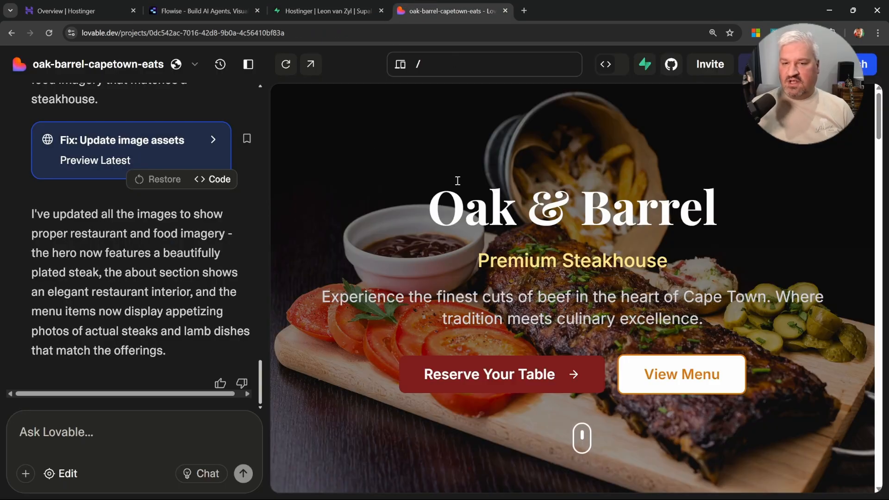
pyautogui.scroll(-10, 464, 185)
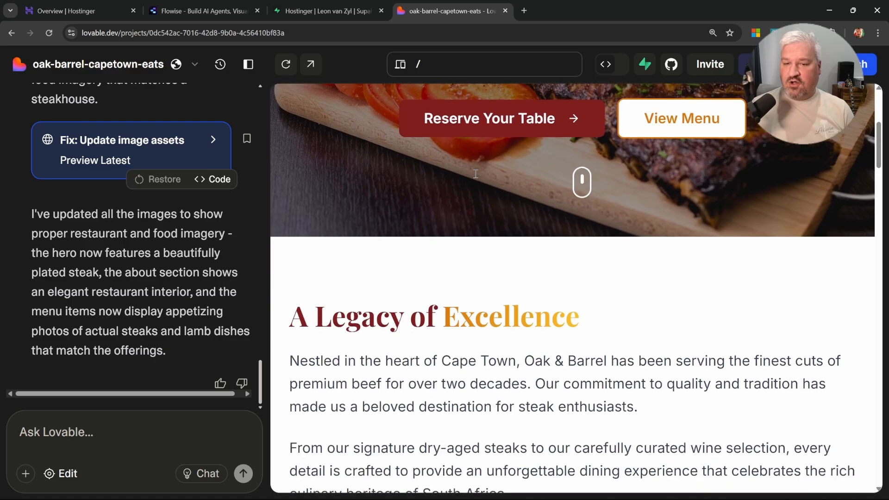
pyautogui.scroll(10, 497, 207)
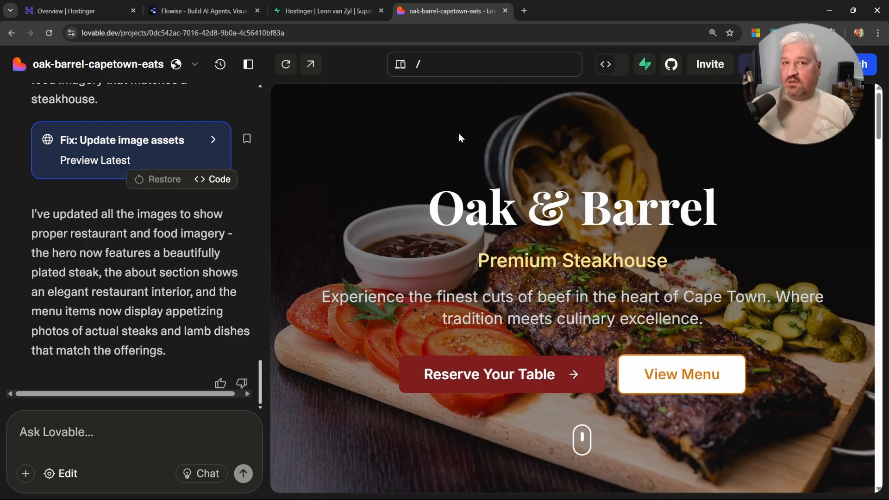
# Prompt Lovable with "Add this chat widget to the website." plus the copied embed script, and open the chat widget in the site preview.
pyautogui.click(68, 436)
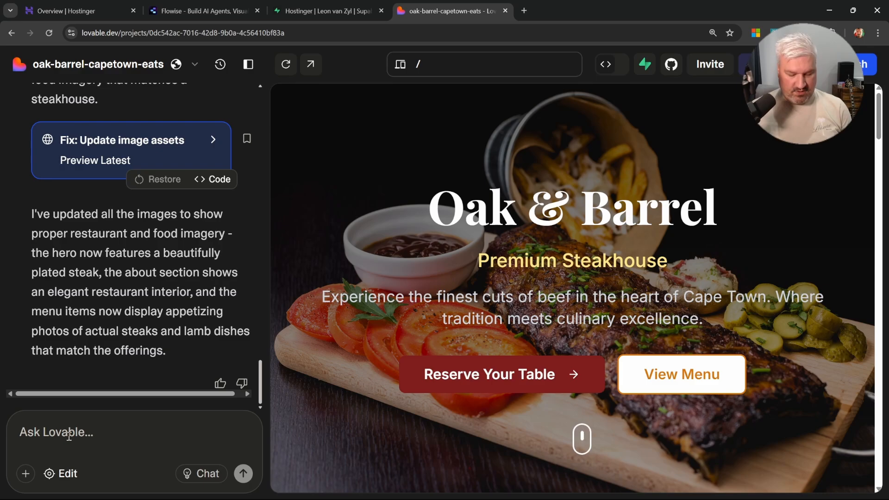
pyautogui.write('Add this cha')
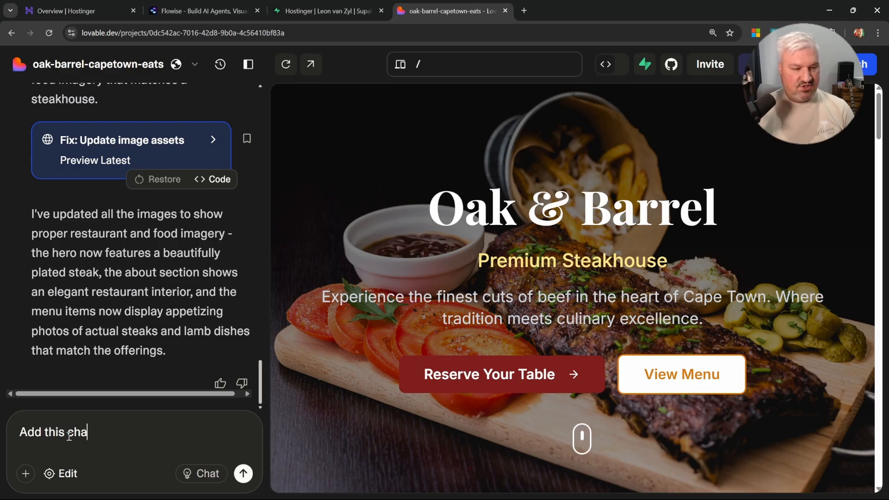
pyautogui.write('t widget to the website.')
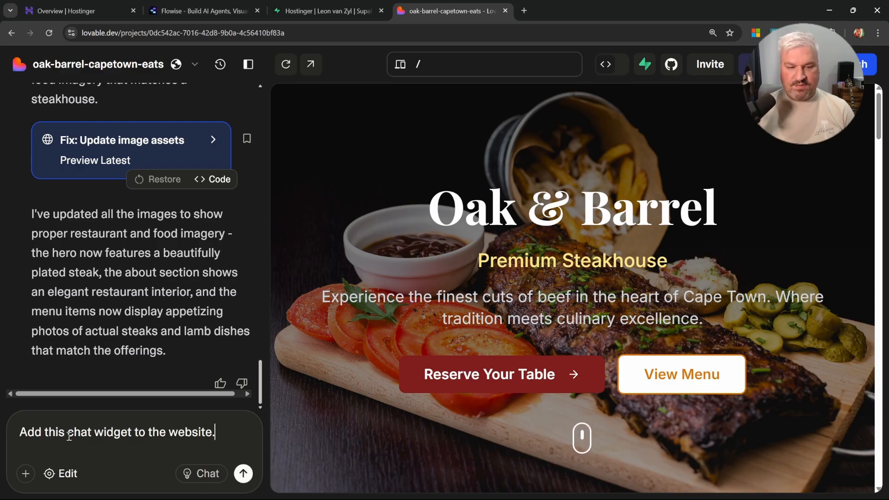
pyautogui.hotkey('ctrl', 'v')
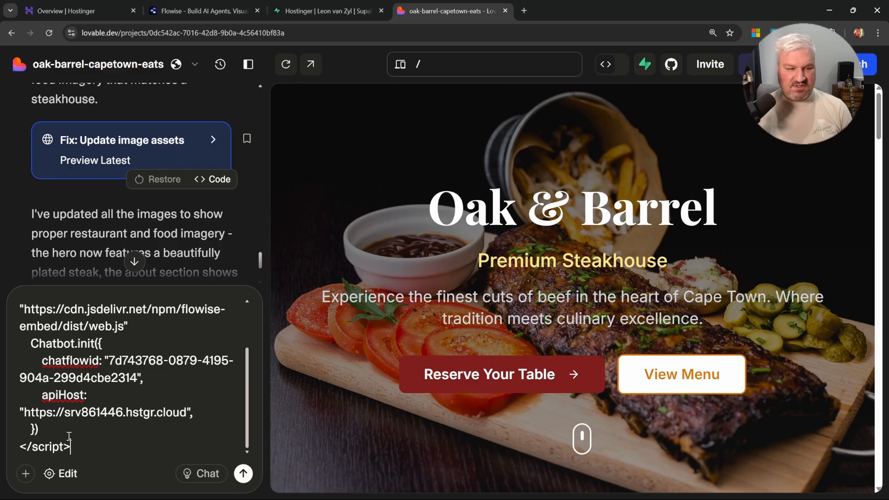
pyautogui.press('Return')
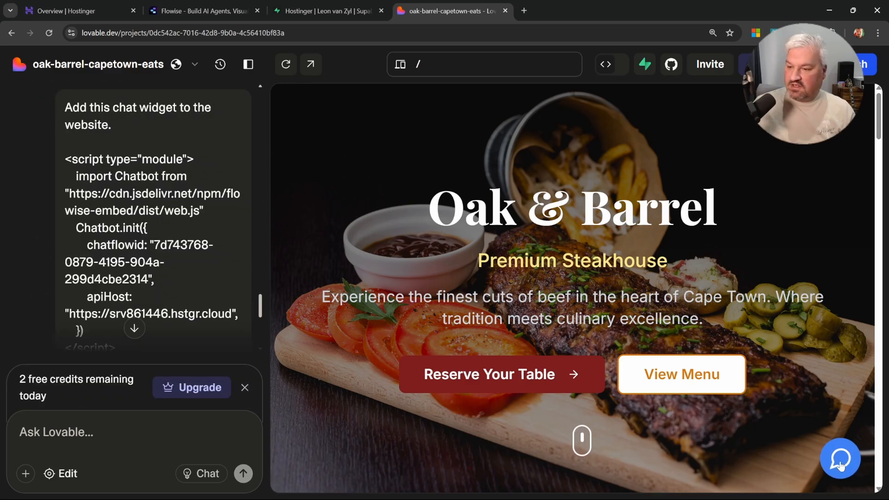
pyautogui.click(840, 463)
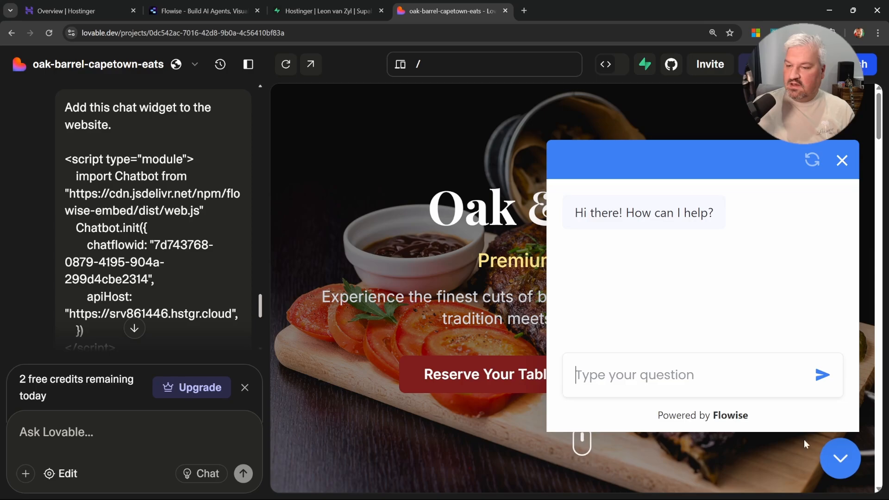